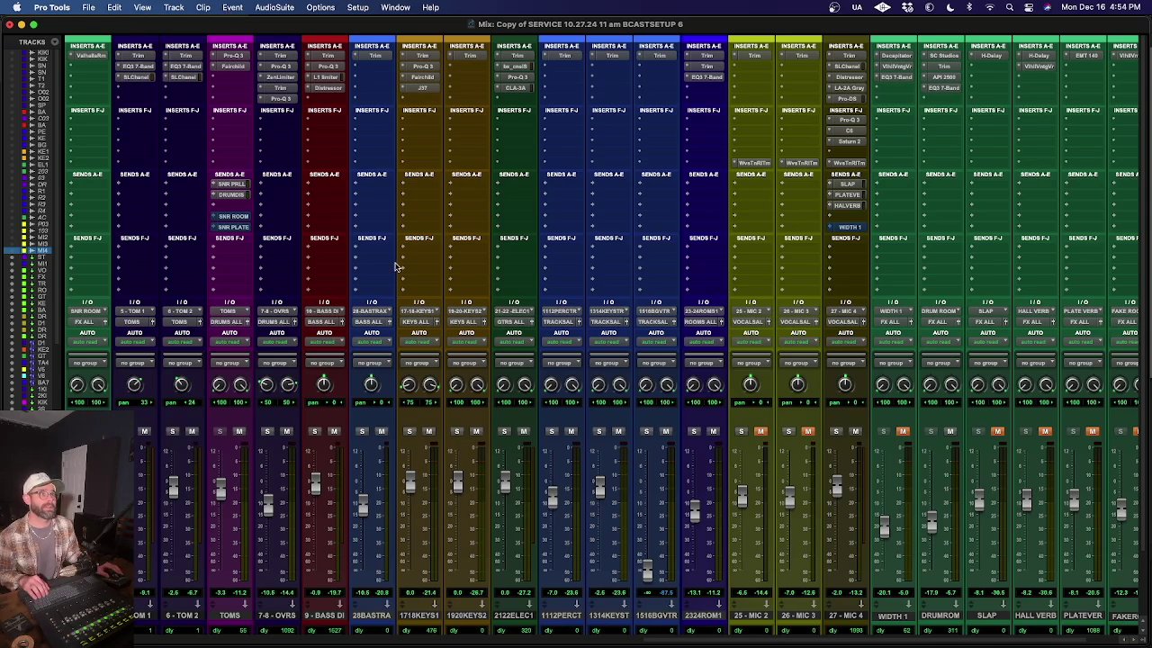
Step: Solo the drums VCA master (DRUMVCA1) in the mix window
{"action": "scroll", "coordinate": [398, 261], "scroll_direction": "left", "scroll_amount": 10}
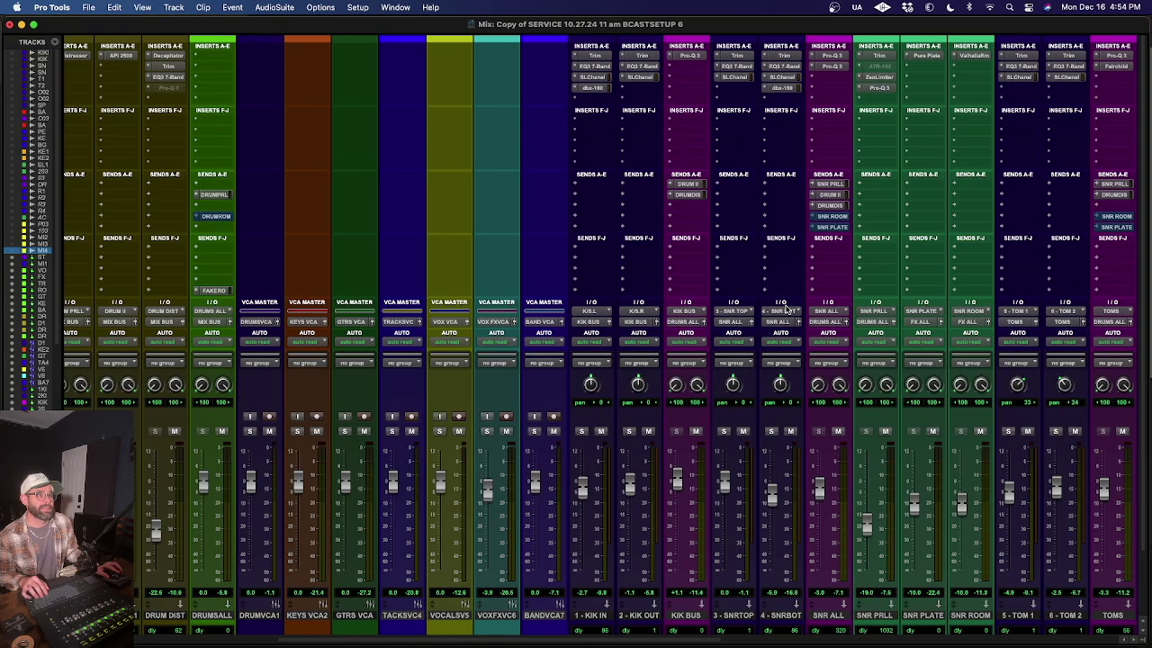
{"action": "scroll", "coordinate": [785, 308], "scroll_direction": "right", "scroll_amount": 5}
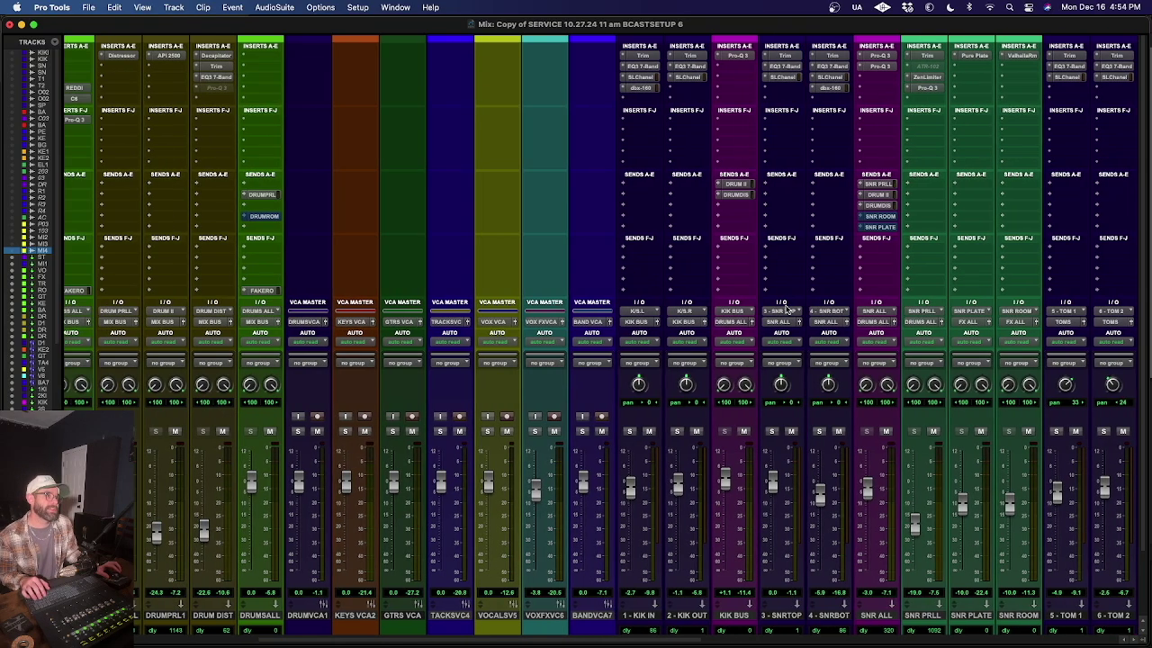
{"action": "scroll", "coordinate": [785, 308], "scroll_direction": "right", "scroll_amount": 8}
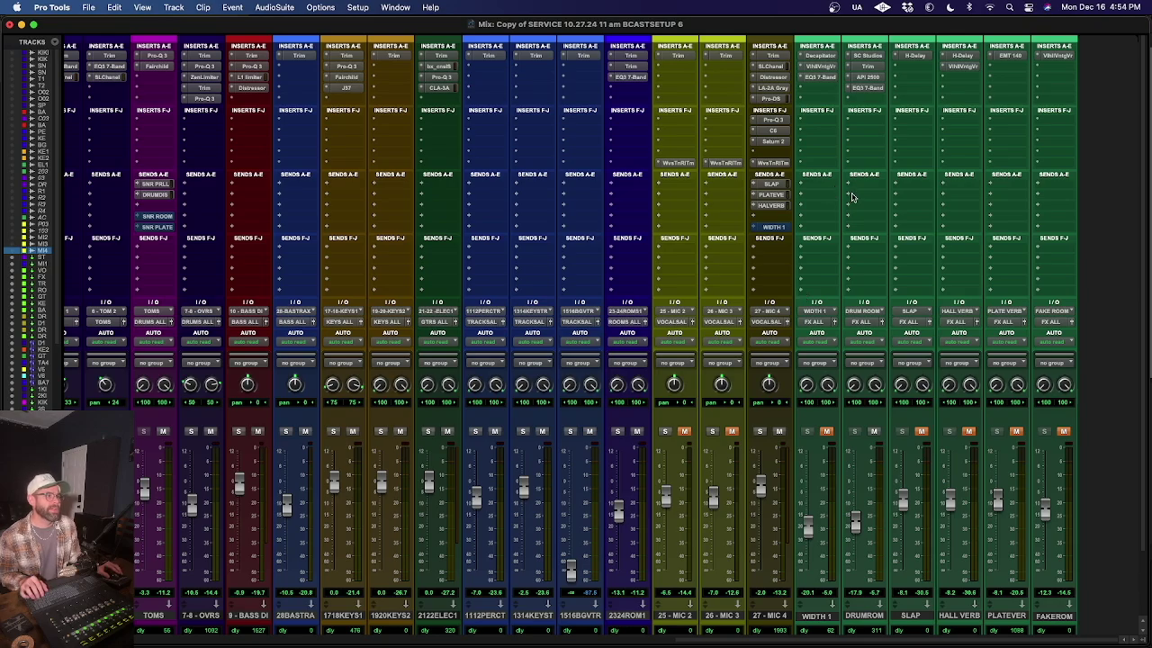
{"action": "scroll", "coordinate": [849, 193], "scroll_direction": "left", "scroll_amount": 10}
{"action": "scroll", "coordinate": [852, 197], "scroll_direction": "left", "scroll_amount": 10}
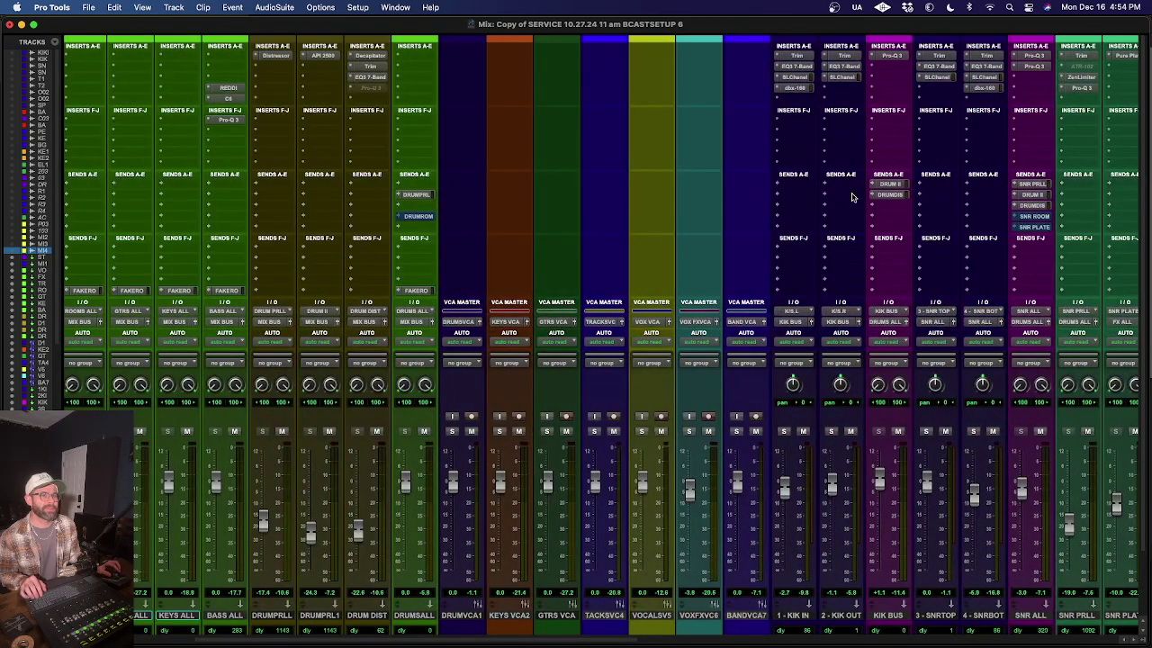
{"action": "scroll", "coordinate": [853, 194], "scroll_direction": "right", "scroll_amount": 2}
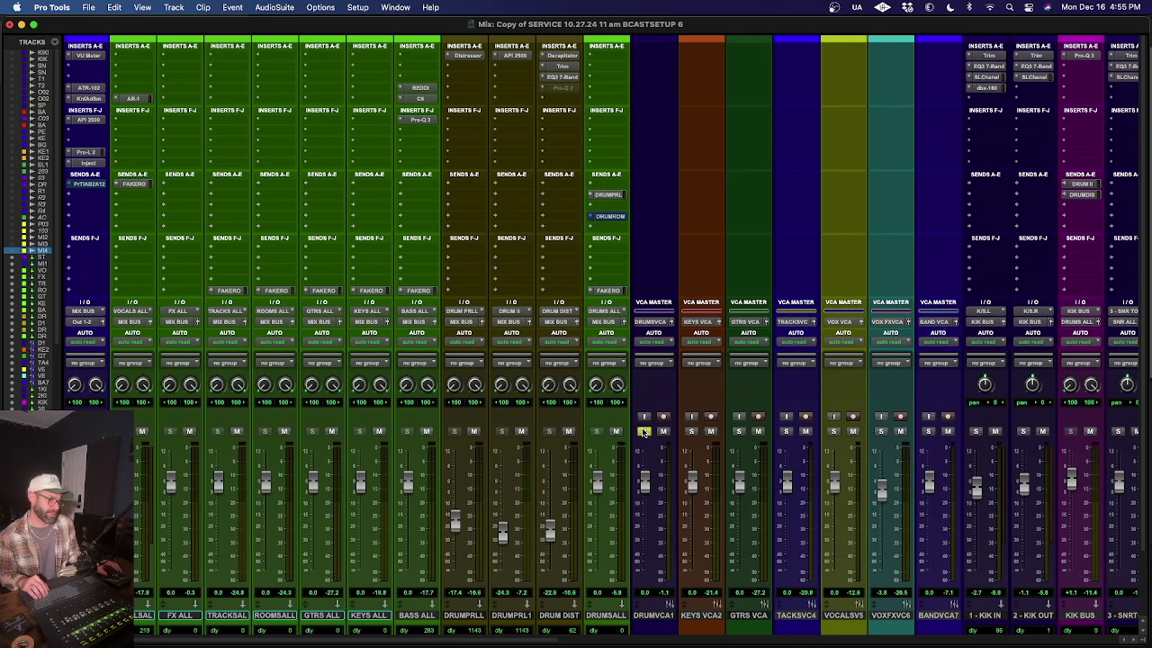
Step: Solo the bass DI track alongside the drums
{"action": "scroll", "coordinate": [716, 211], "scroll_direction": "right", "scroll_amount": 10}
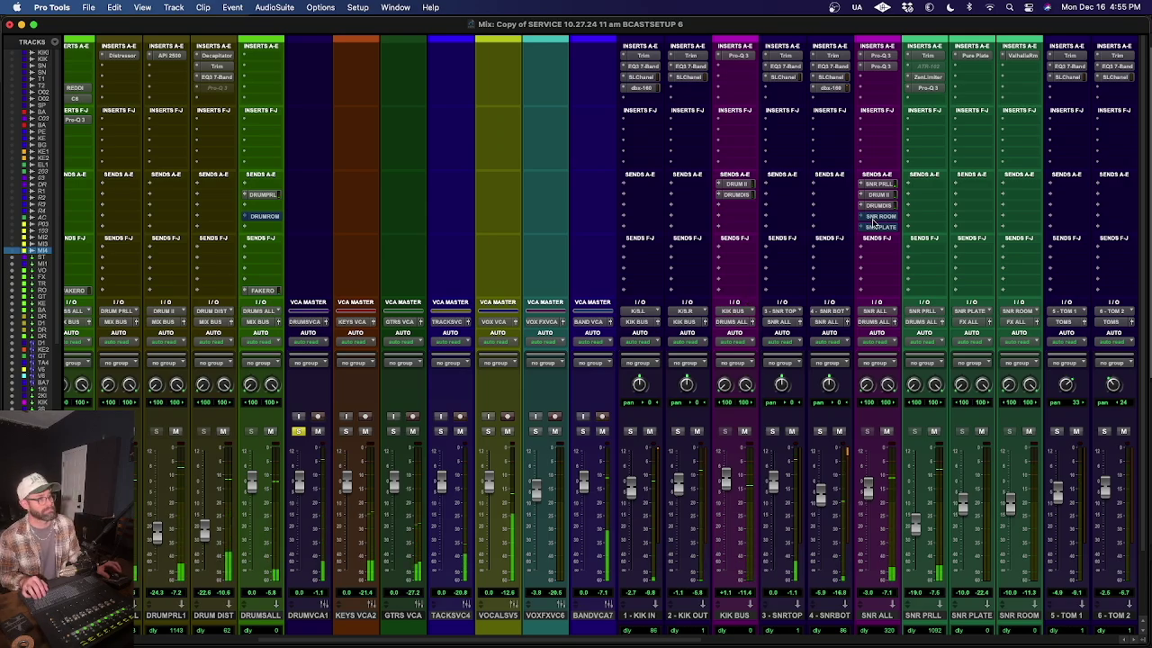
{"action": "scroll", "coordinate": [873, 223], "scroll_direction": "right", "scroll_amount": 6}
{"action": "scroll", "coordinate": [873, 223], "scroll_direction": "right", "scroll_amount": 4}
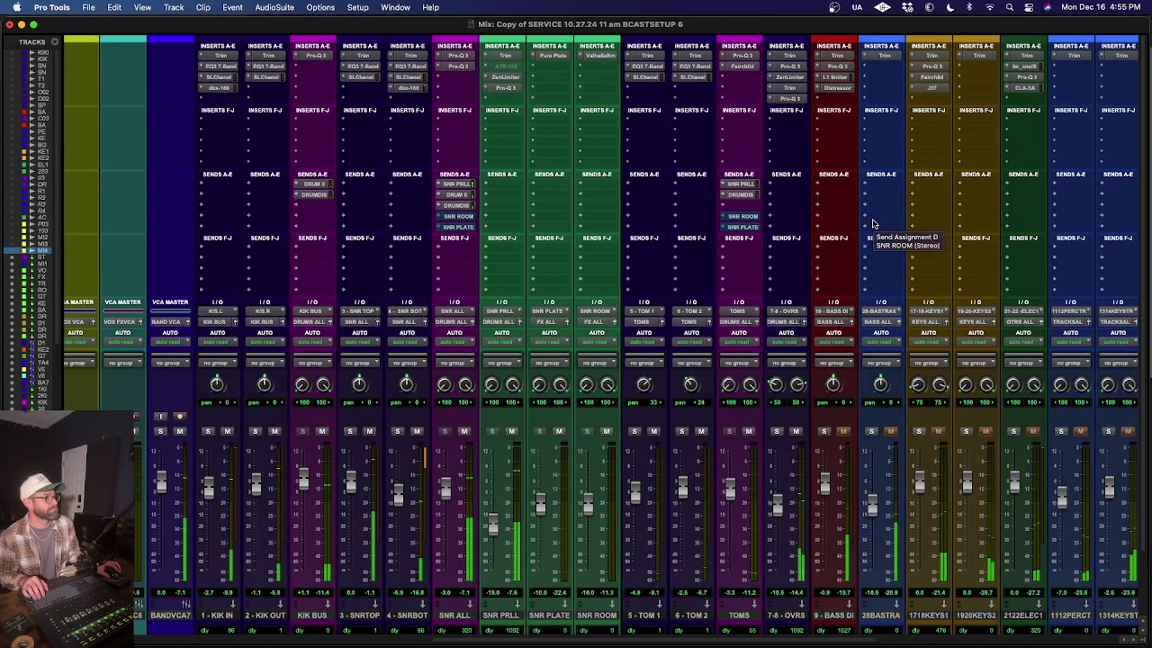
{"action": "scroll", "coordinate": [873, 223], "scroll_direction": "right", "scroll_amount": 3}
{"action": "scroll", "coordinate": [872, 223], "scroll_direction": "right", "scroll_amount": 1}
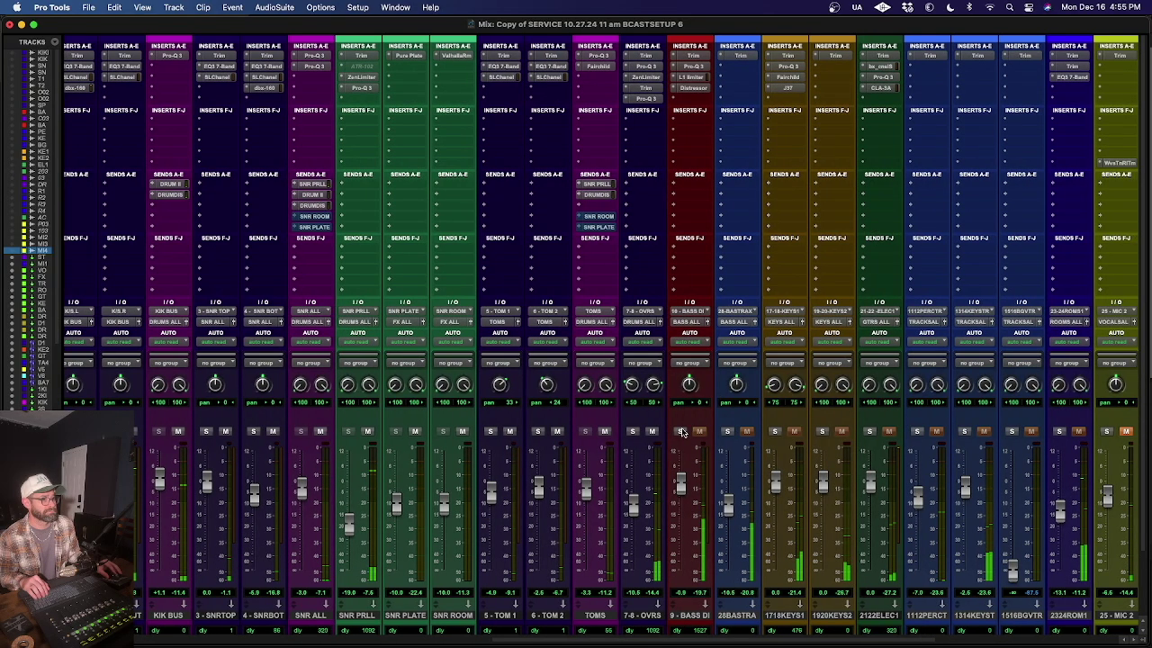
Step: Review the drum, bass and effects channels, and inspect the Sound City Studios plug-in settings on the DRUMROM return
{"action": "scroll", "coordinate": [646, 228], "scroll_direction": "left", "scroll_amount": 10}
{"action": "scroll", "coordinate": [820, 414], "scroll_direction": "right", "scroll_amount": 6}
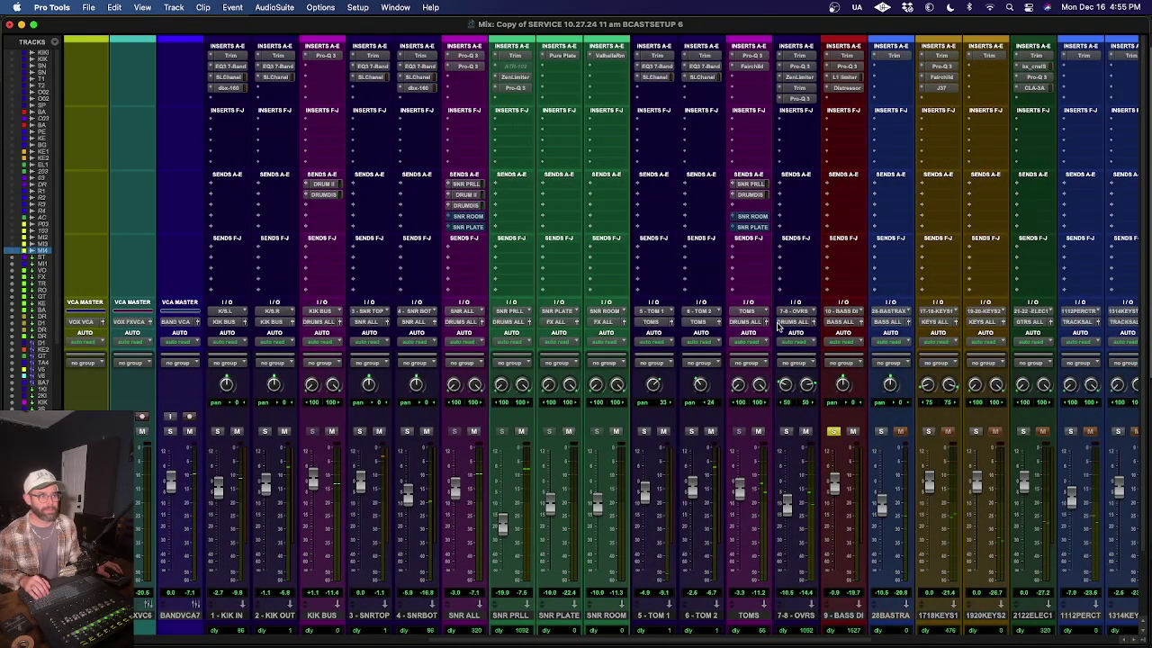
{"action": "scroll", "coordinate": [797, 382], "scroll_direction": "right", "scroll_amount": 4}
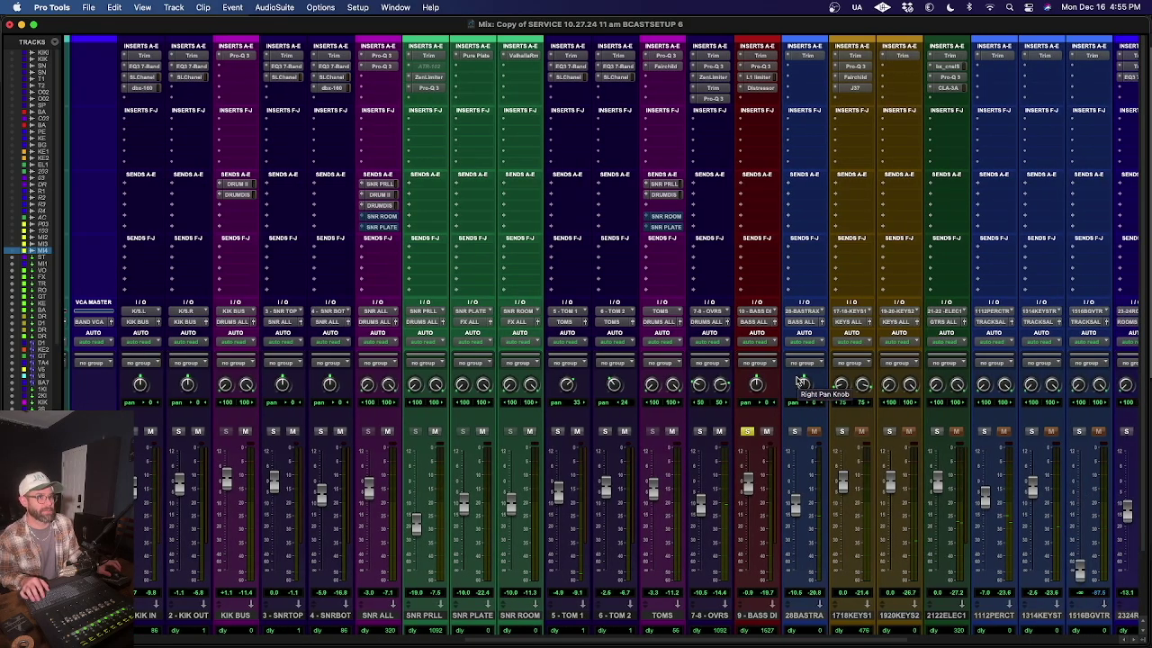
{"action": "scroll", "coordinate": [797, 382], "scroll_direction": "right", "scroll_amount": 4}
{"action": "scroll", "coordinate": [795, 381], "scroll_direction": "right", "scroll_amount": 4}
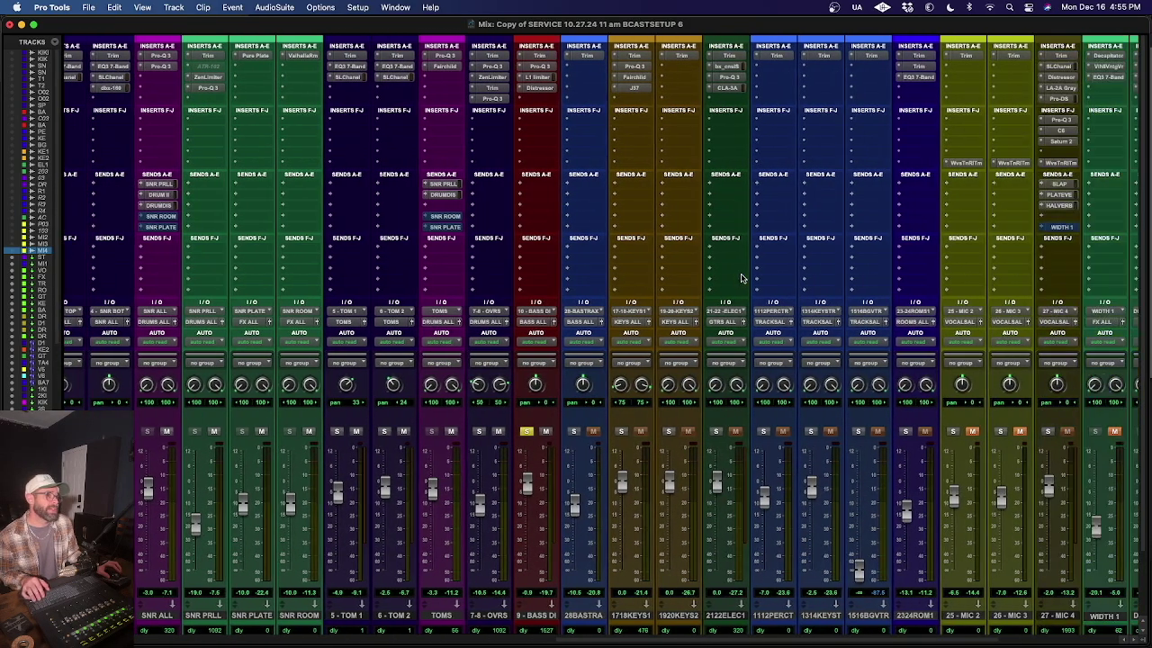
{"action": "scroll", "coordinate": [741, 278], "scroll_direction": "left", "scroll_amount": 9}
{"action": "scroll", "coordinate": [742, 278], "scroll_direction": "left", "scroll_amount": 4}
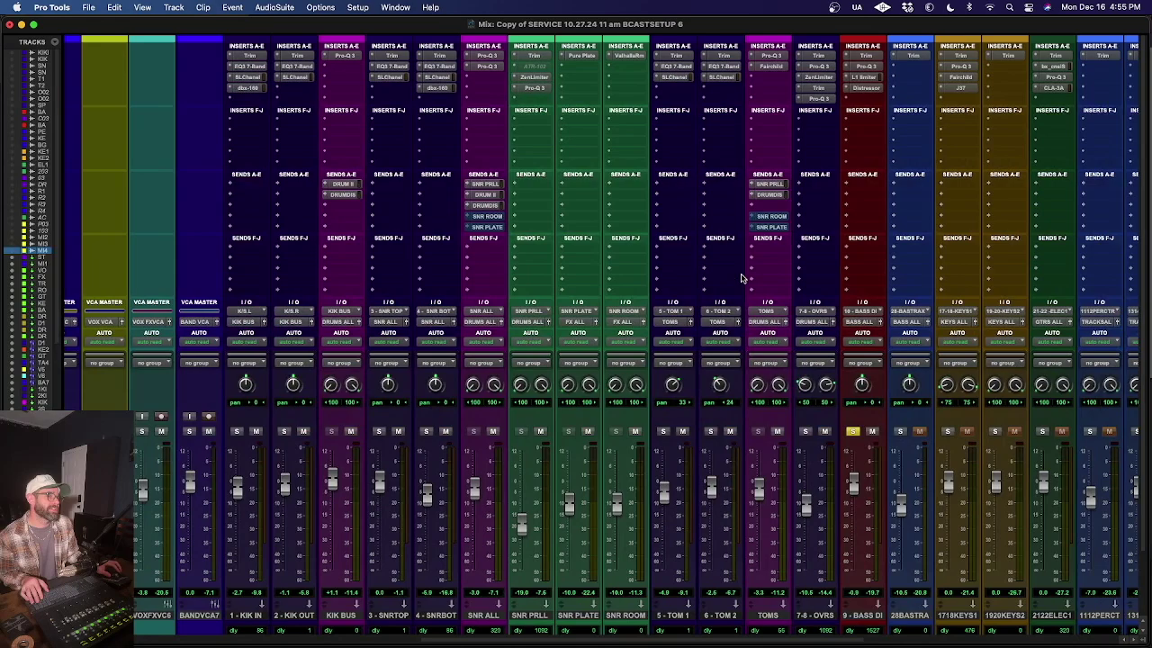
{"action": "scroll", "coordinate": [741, 278], "scroll_direction": "right", "scroll_amount": 10}
{"action": "scroll", "coordinate": [741, 278], "scroll_direction": "right", "scroll_amount": 4}
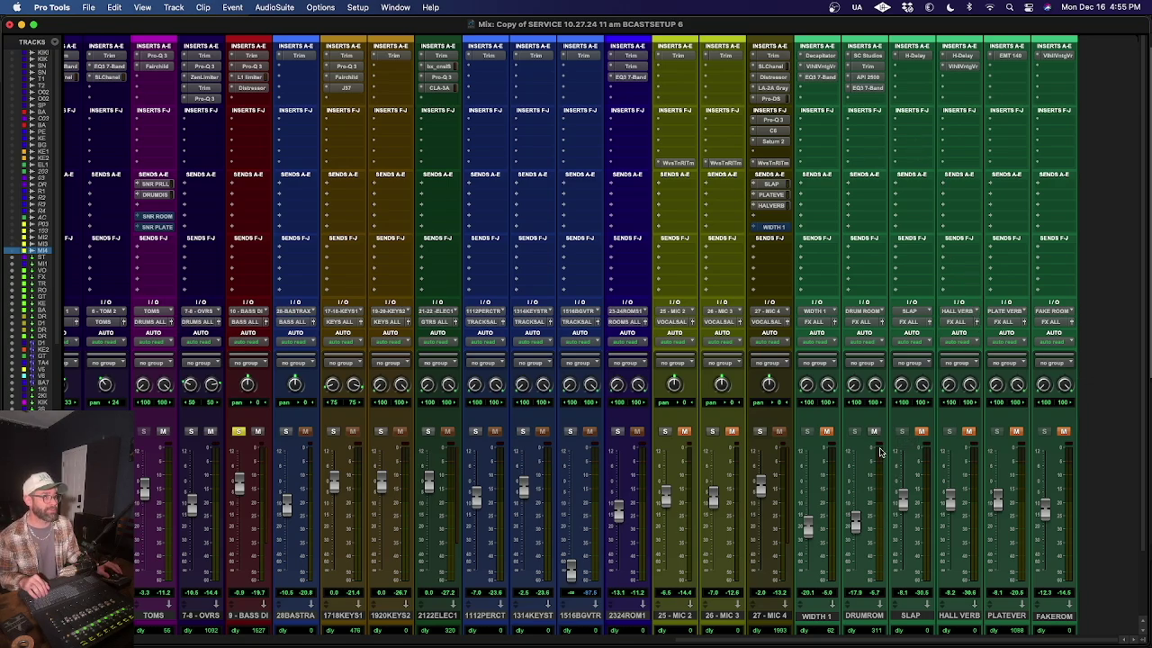
{"action": "left_click", "coordinate": [850, 56]}
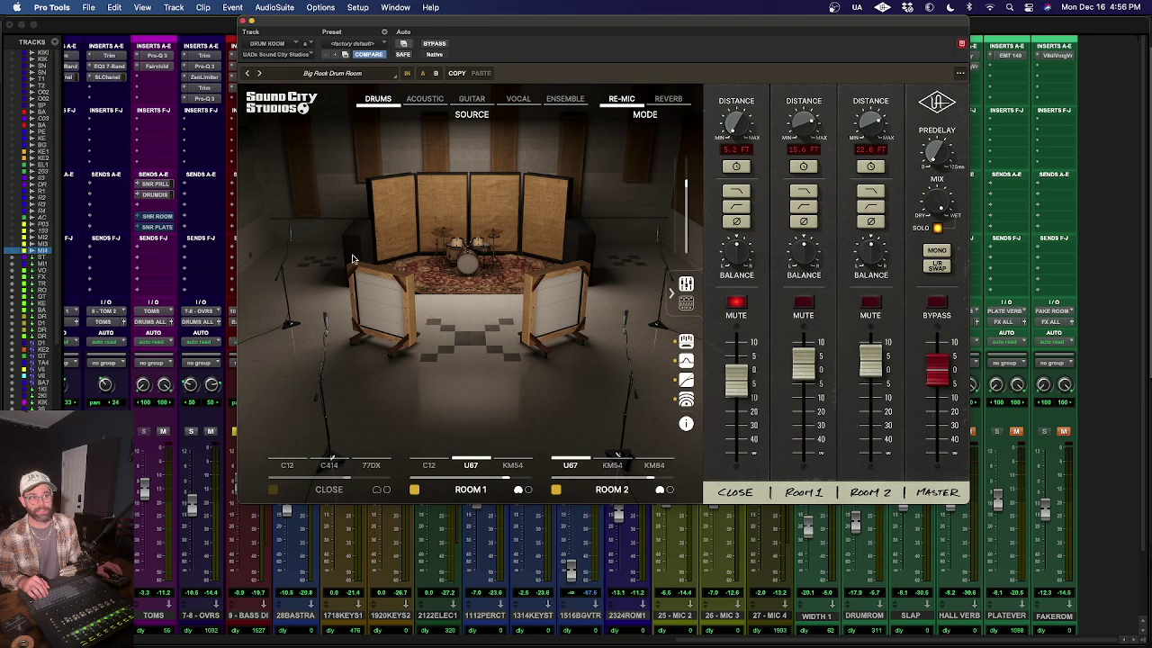
{"action": "left_click", "coordinate": [251, 20]}
Step: Unmute the drum room send on the DRUMSALL bus and raise the DRUMROM return's fader to about -7.6 dB
{"action": "scroll", "coordinate": [288, 180], "scroll_direction": "left", "scroll_amount": 10}
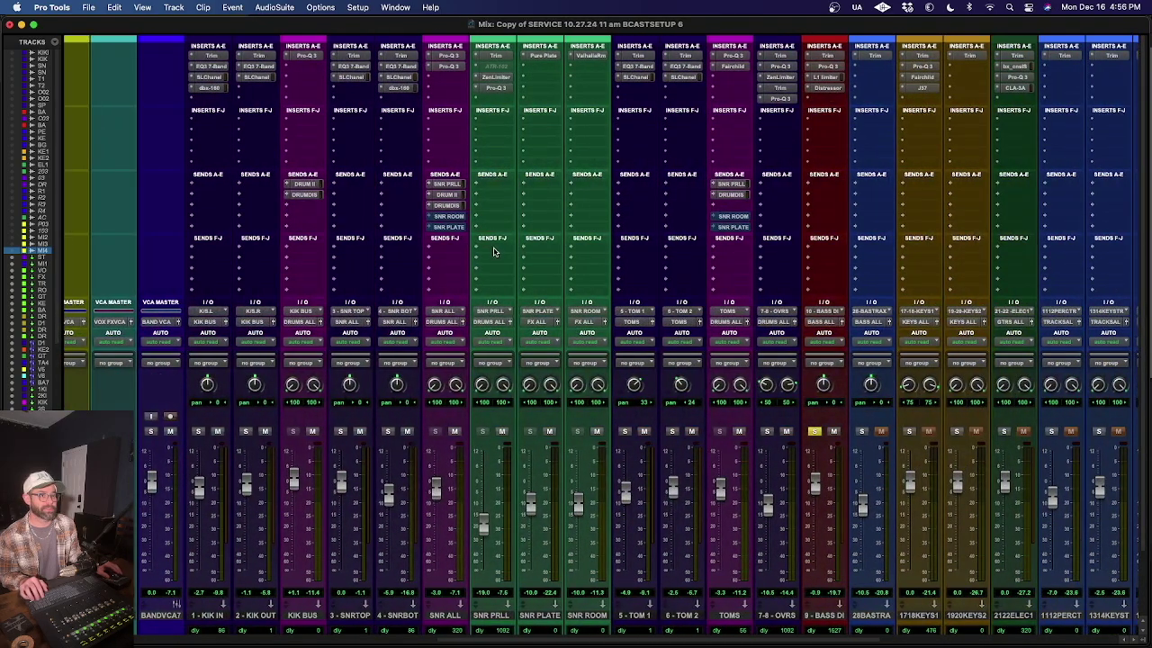
{"action": "scroll", "coordinate": [485, 249], "scroll_direction": "left", "scroll_amount": 6}
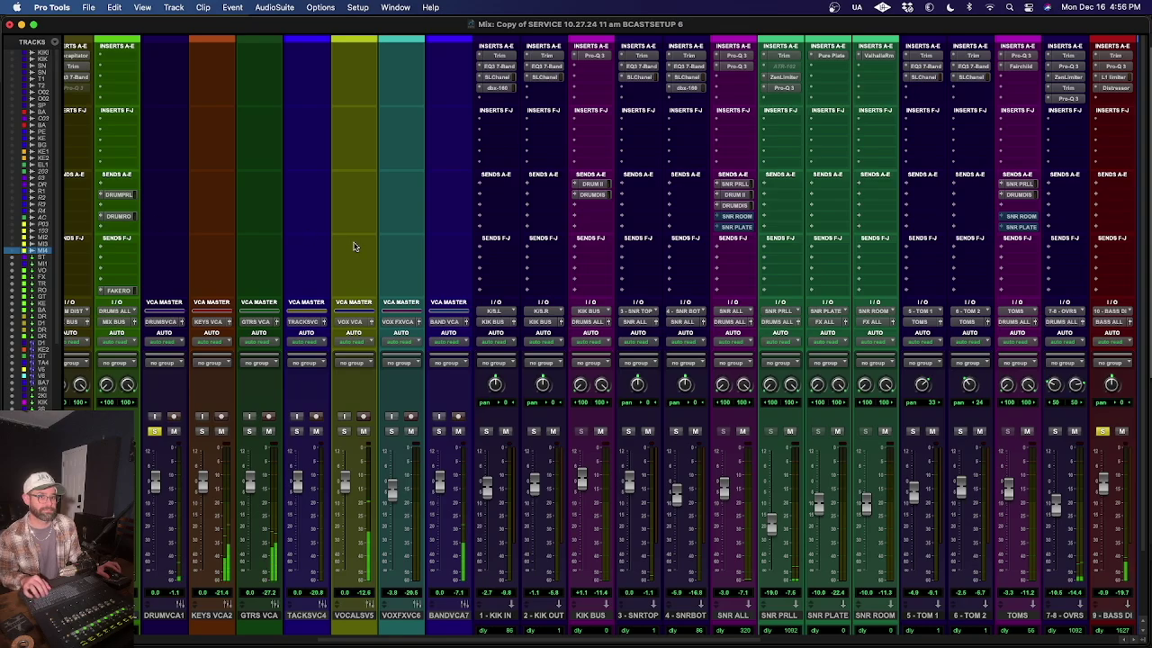
{"action": "scroll", "coordinate": [355, 245], "scroll_direction": "right", "scroll_amount": 18}
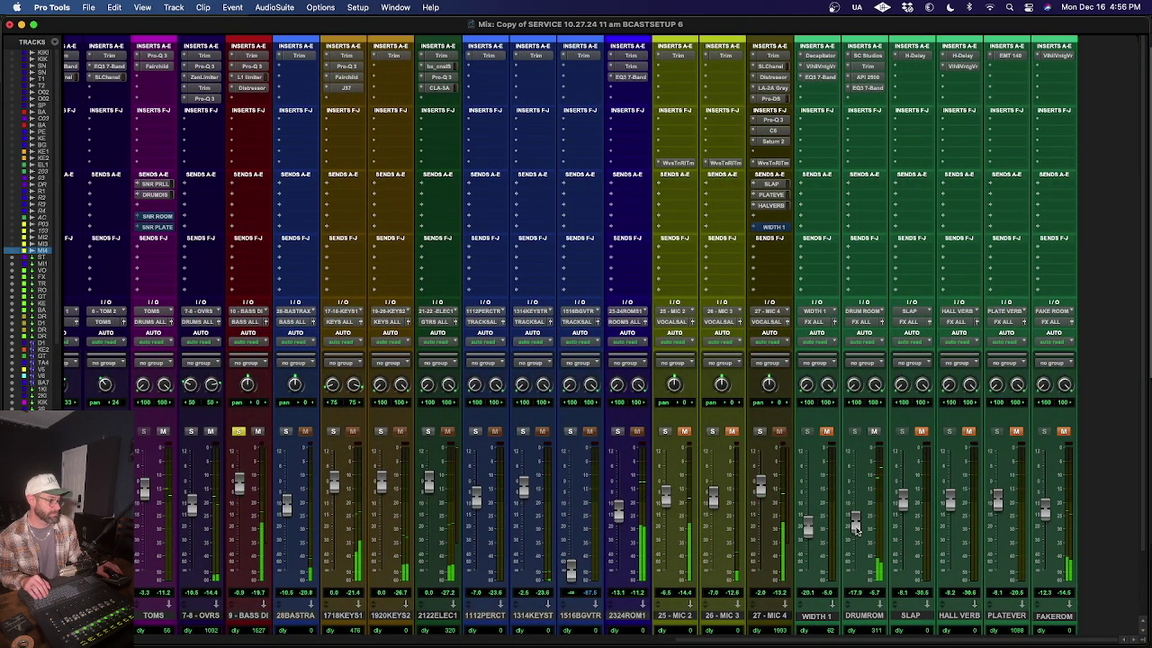
{"action": "left_click_drag", "start_coordinate": [857, 527], "coordinate": [859, 501]}
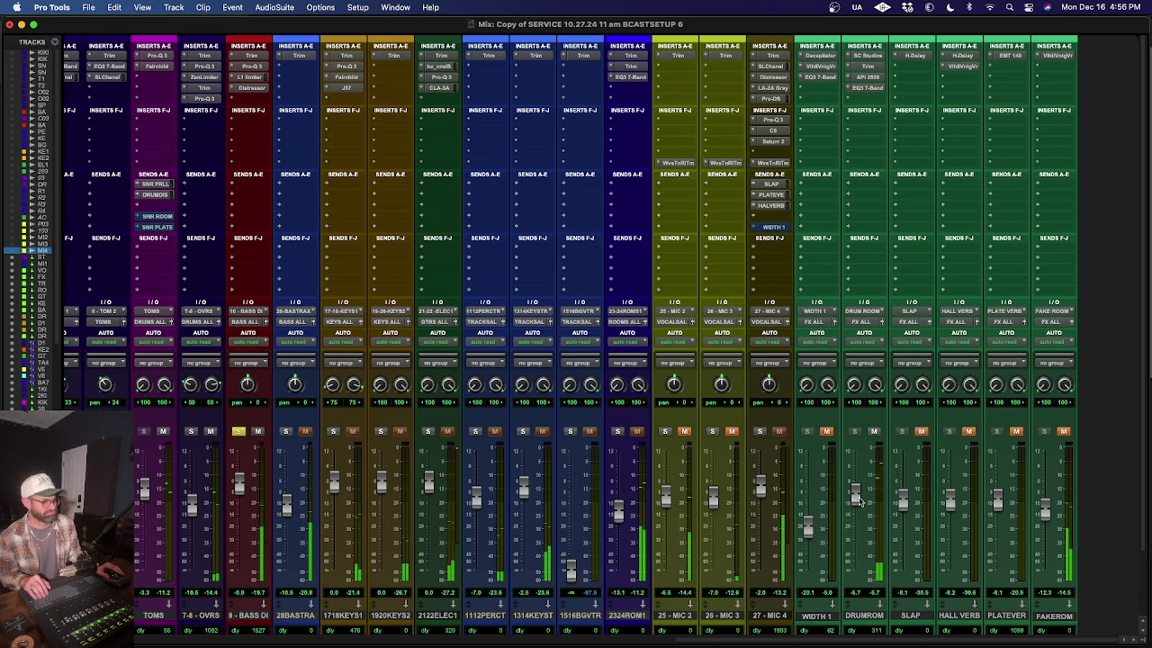
{"action": "mouse_move", "coordinate": [859, 501]}
{"action": "left_mouse_down"}
{"action": "mouse_move", "coordinate": [855, 526]}
{"action": "mouse_move", "coordinate": [856, 502]}
{"action": "left_mouse_up"}
Step: Compare the DRUMROM return with its API 2500 compressor bypassed and engaged, leaving it engaged
{"action": "left_click", "coordinate": [866, 77]}
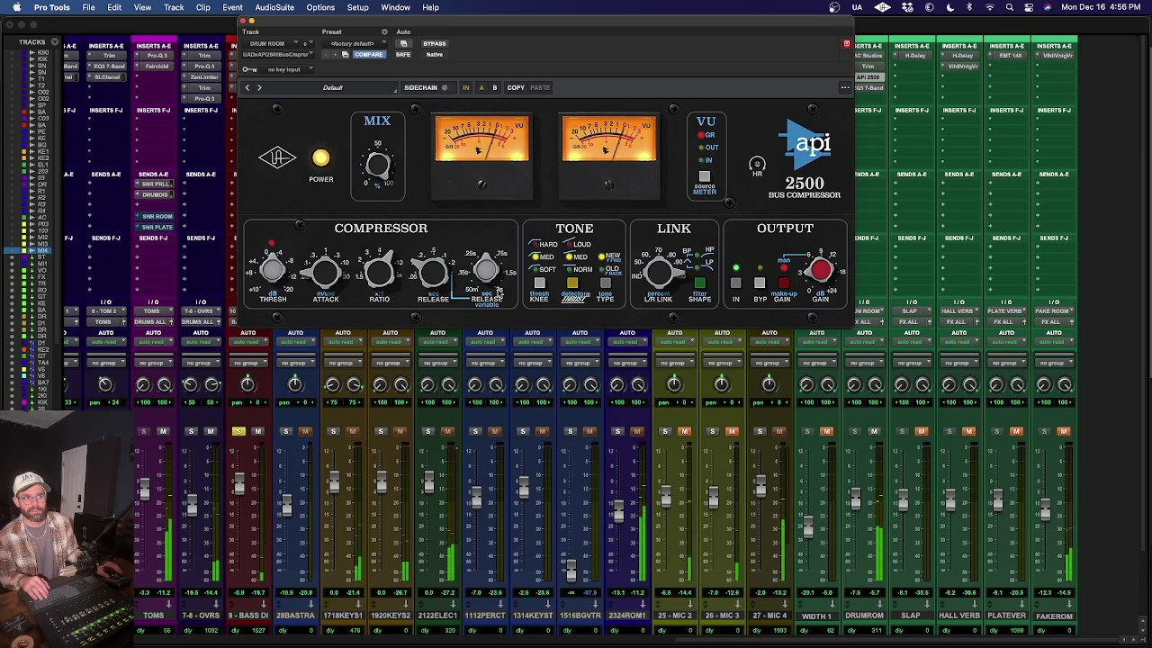
{"action": "left_click", "coordinate": [466, 87]}
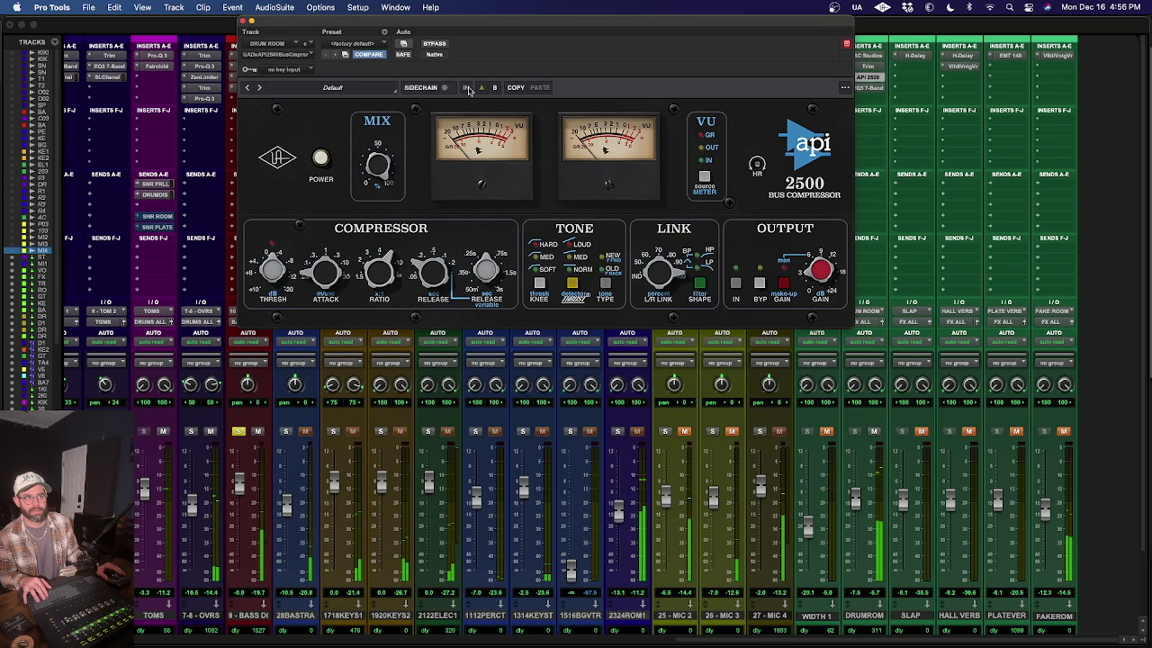
{"action": "left_click", "coordinate": [466, 88]}
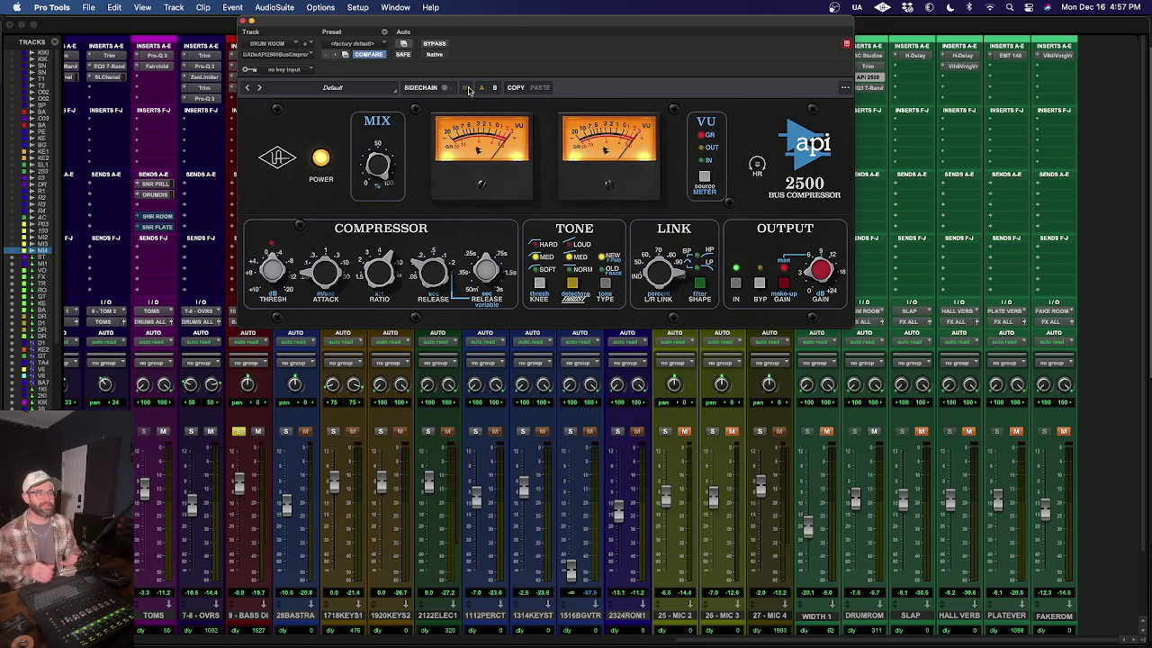
{"action": "left_click", "coordinate": [466, 87]}
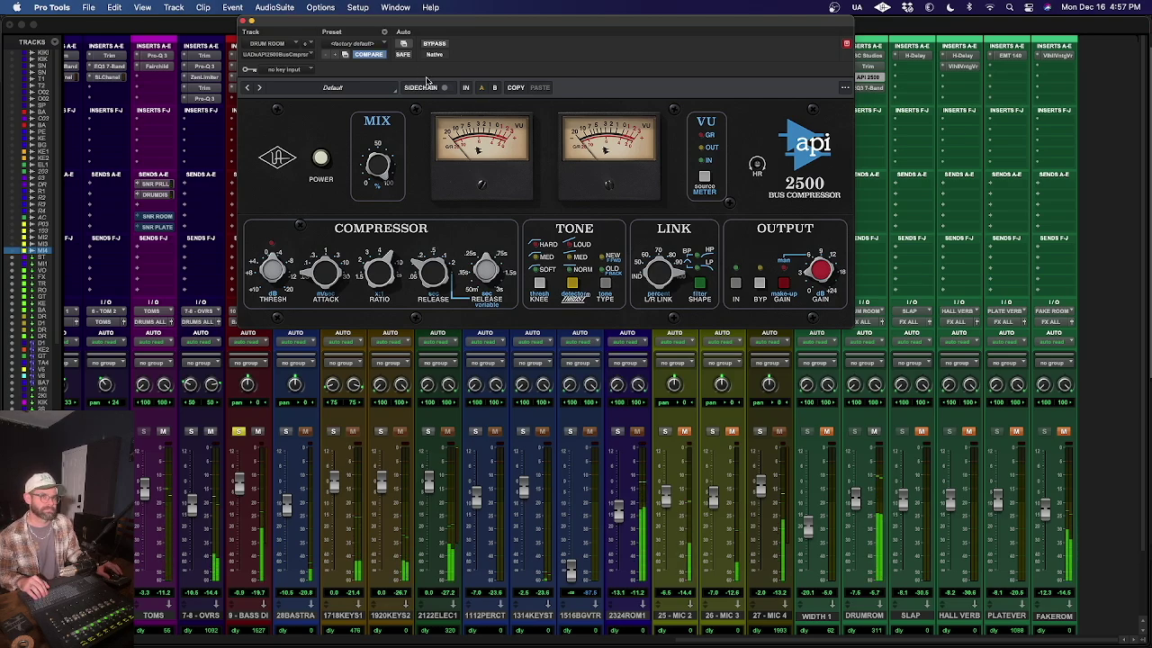
{"action": "left_click", "coordinate": [465, 88]}
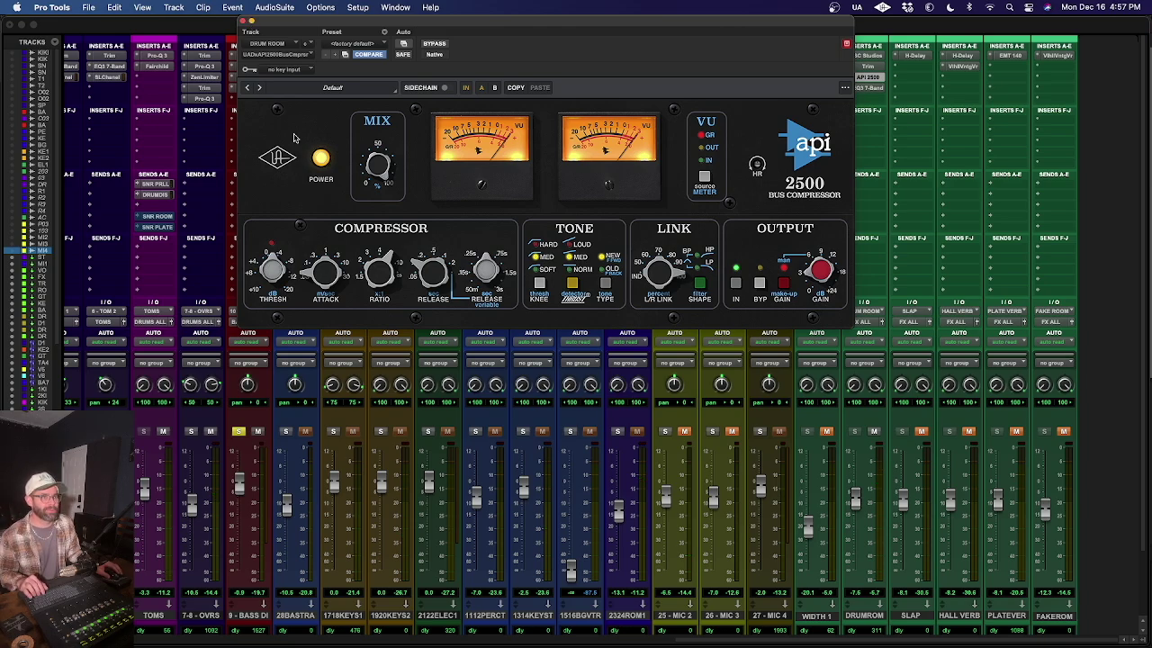
{"action": "left_click", "coordinate": [242, 22]}
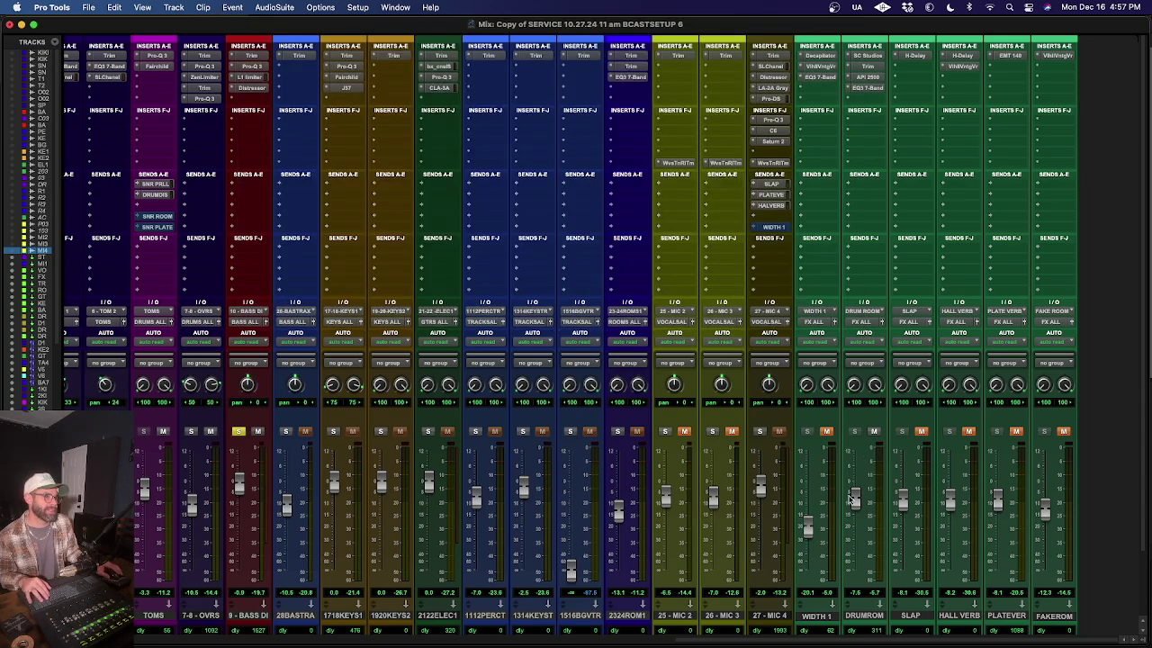
Step: Pull the DRUMROM fader fully down, bring it up to -18.2 dB, and compare the return muted and unmuted
{"action": "left_click_drag", "start_coordinate": [856, 506], "coordinate": [855, 571]}
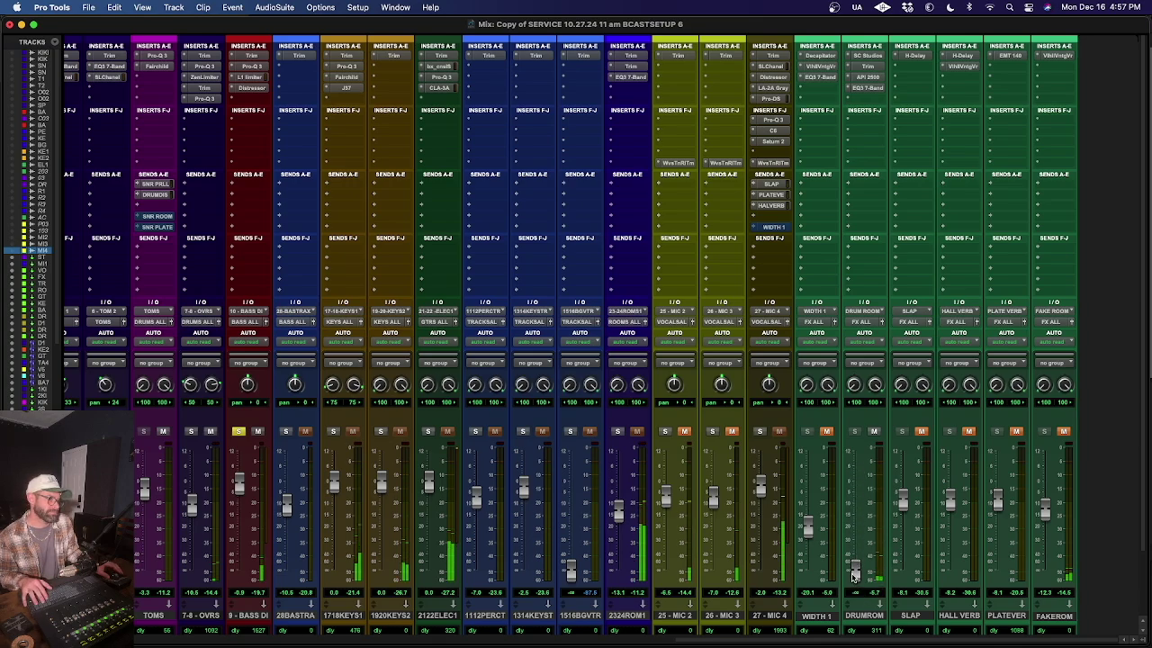
{"action": "left_click_drag", "start_coordinate": [854, 573], "coordinate": [859, 530]}
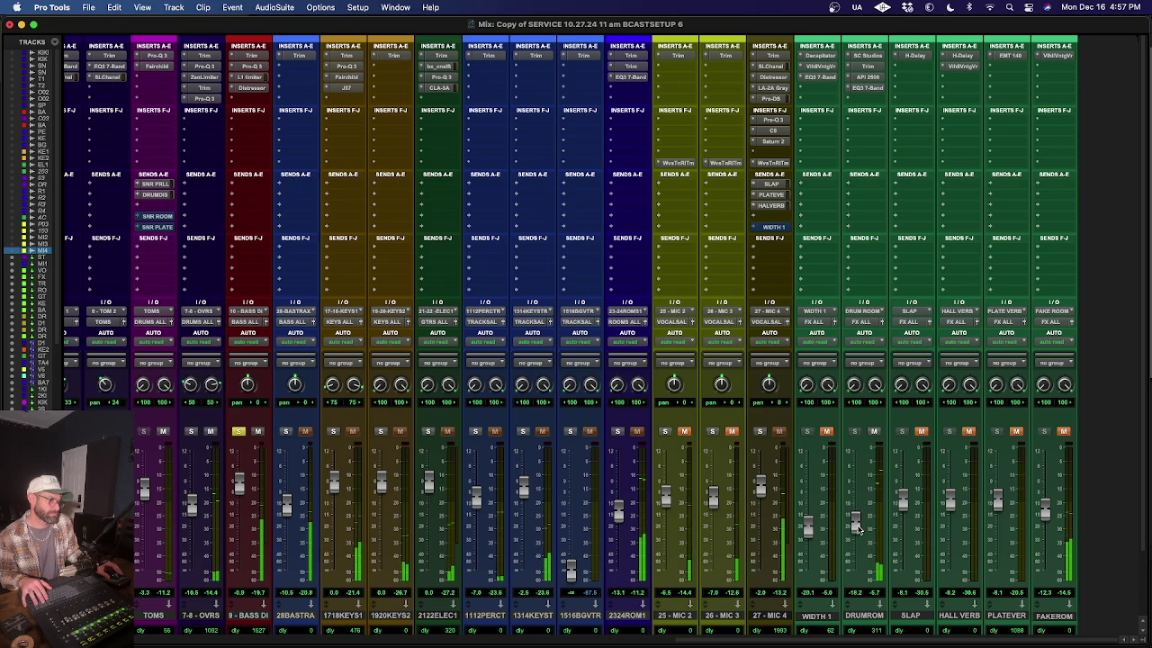
{"action": "left_click", "coordinate": [873, 433]}
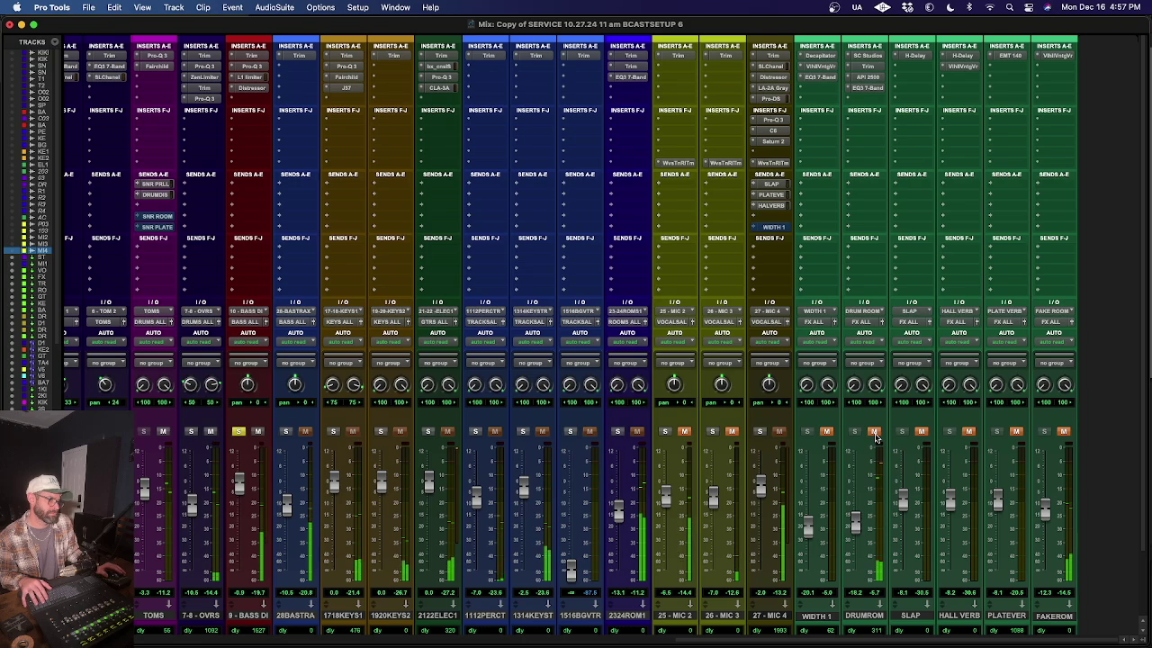
{"action": "left_click", "coordinate": [874, 432]}
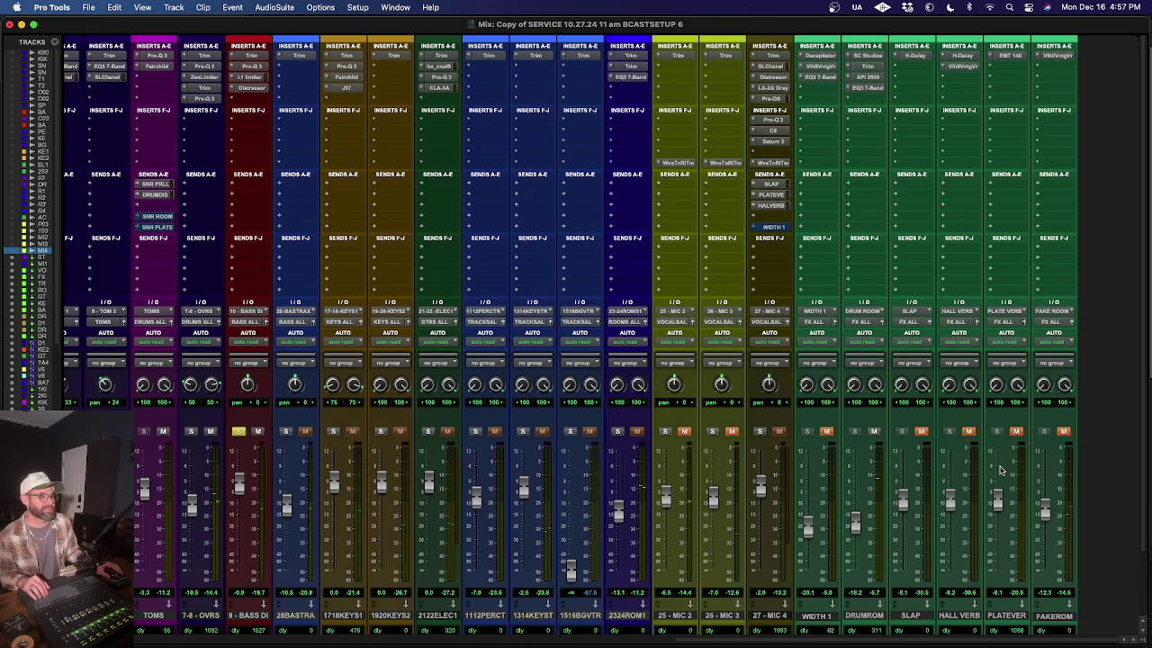
Step: Clear the solos on the drums VCA and bass DI track, and mute the vocals VCA
{"action": "scroll", "coordinate": [673, 393], "scroll_direction": "left", "scroll_amount": 2}
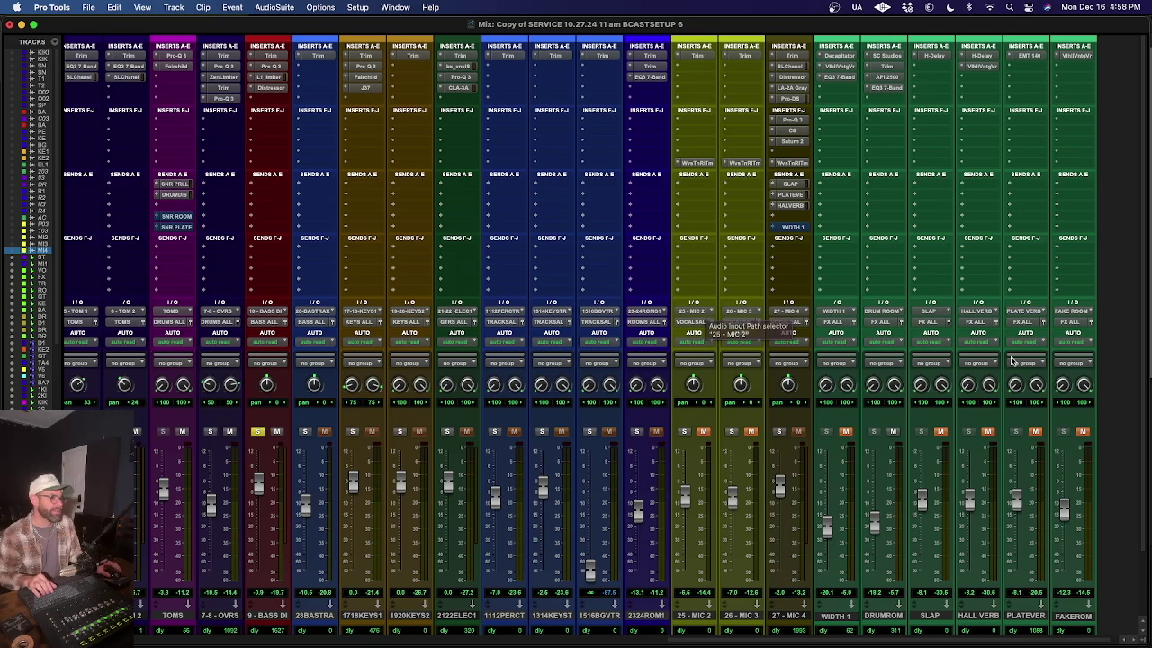
{"action": "scroll", "coordinate": [693, 304], "scroll_direction": "left", "scroll_amount": 10}
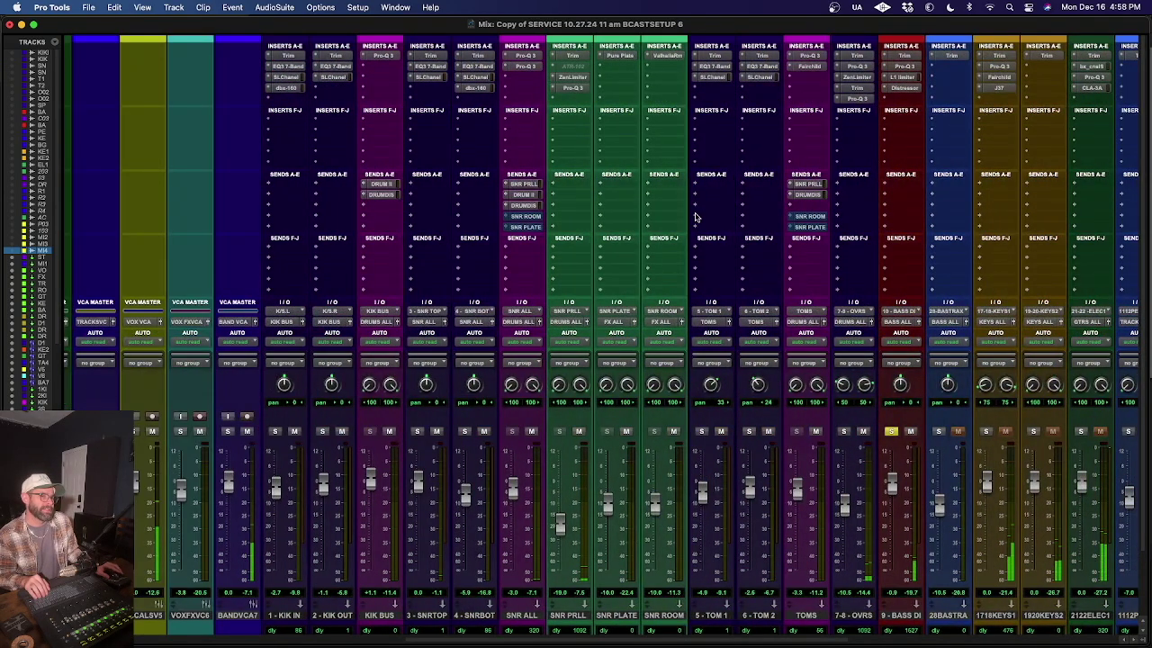
{"action": "scroll", "coordinate": [695, 219], "scroll_direction": "left", "scroll_amount": 2}
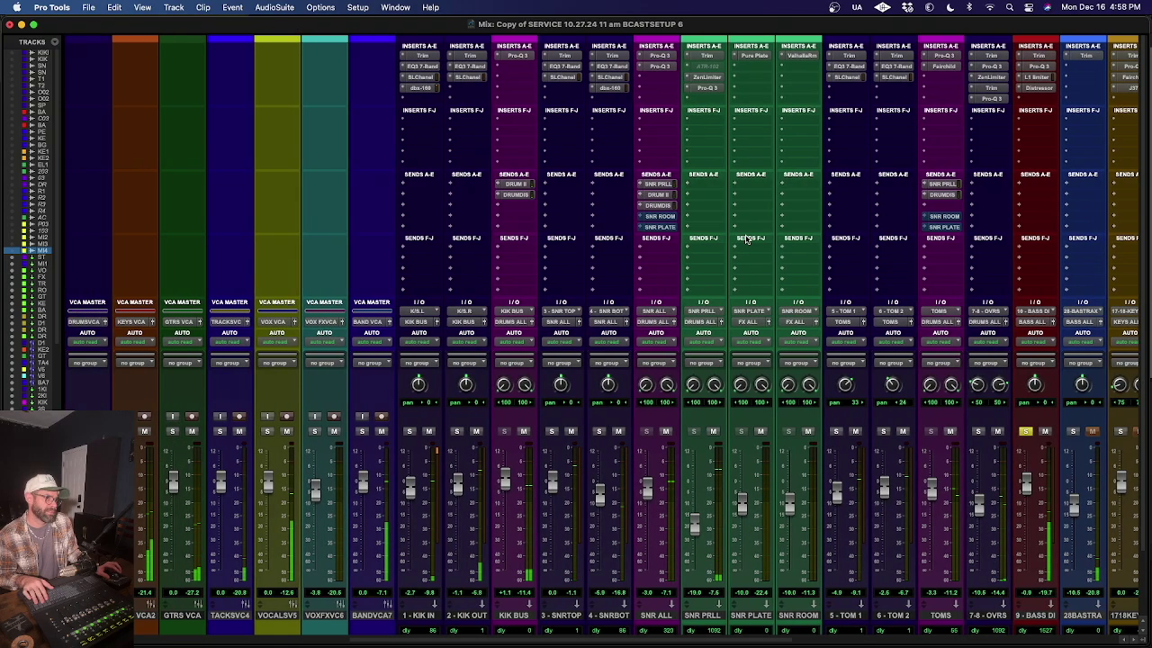
{"action": "scroll", "coordinate": [745, 238], "scroll_direction": "right", "scroll_amount": 3}
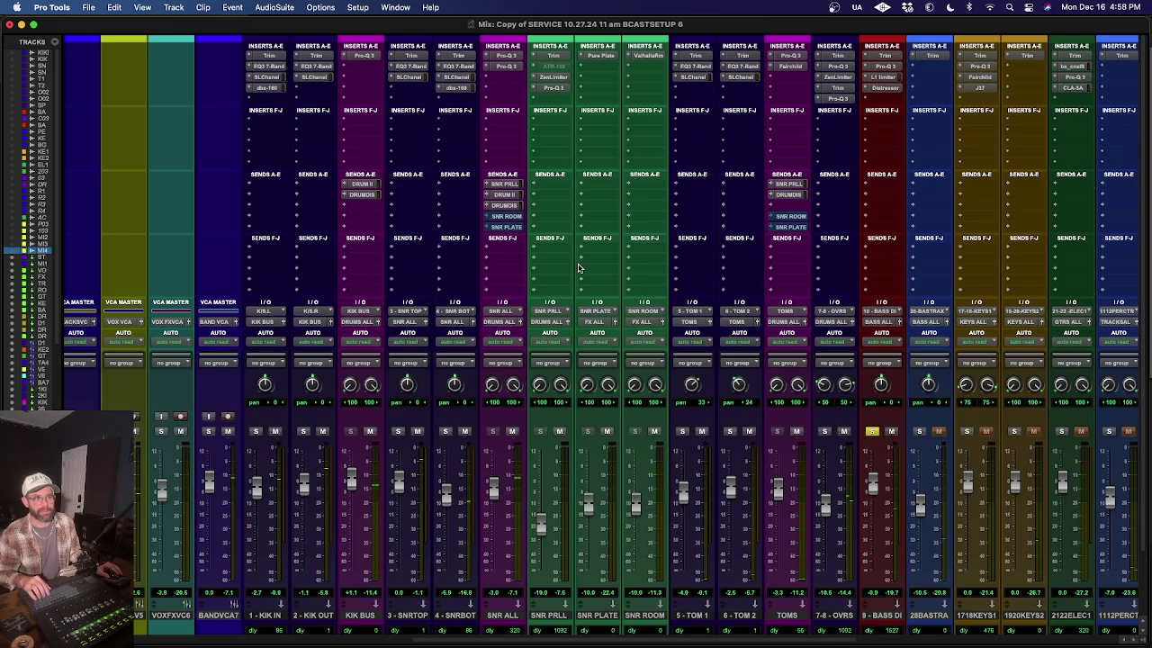
{"action": "scroll", "coordinate": [581, 269], "scroll_direction": "left", "scroll_amount": 8}
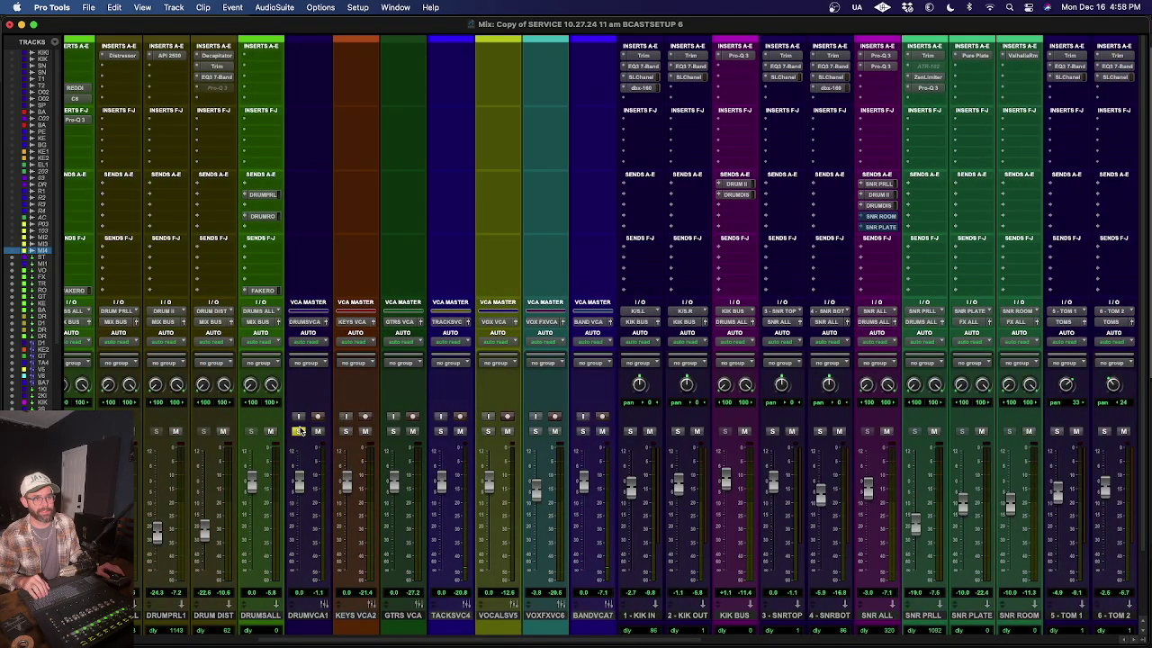
{"action": "scroll", "coordinate": [539, 324], "scroll_direction": "right", "scroll_amount": 5}
{"action": "scroll", "coordinate": [604, 279], "scroll_direction": "right", "scroll_amount": 2}
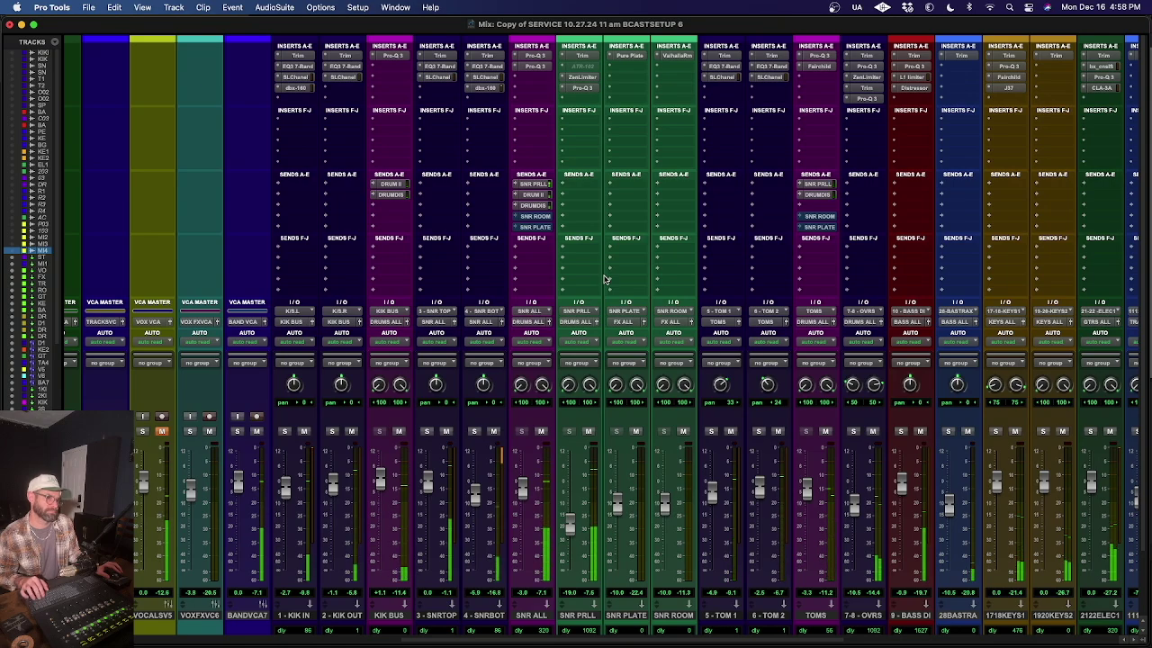
{"action": "scroll", "coordinate": [604, 279], "scroll_direction": "right", "scroll_amount": 14}
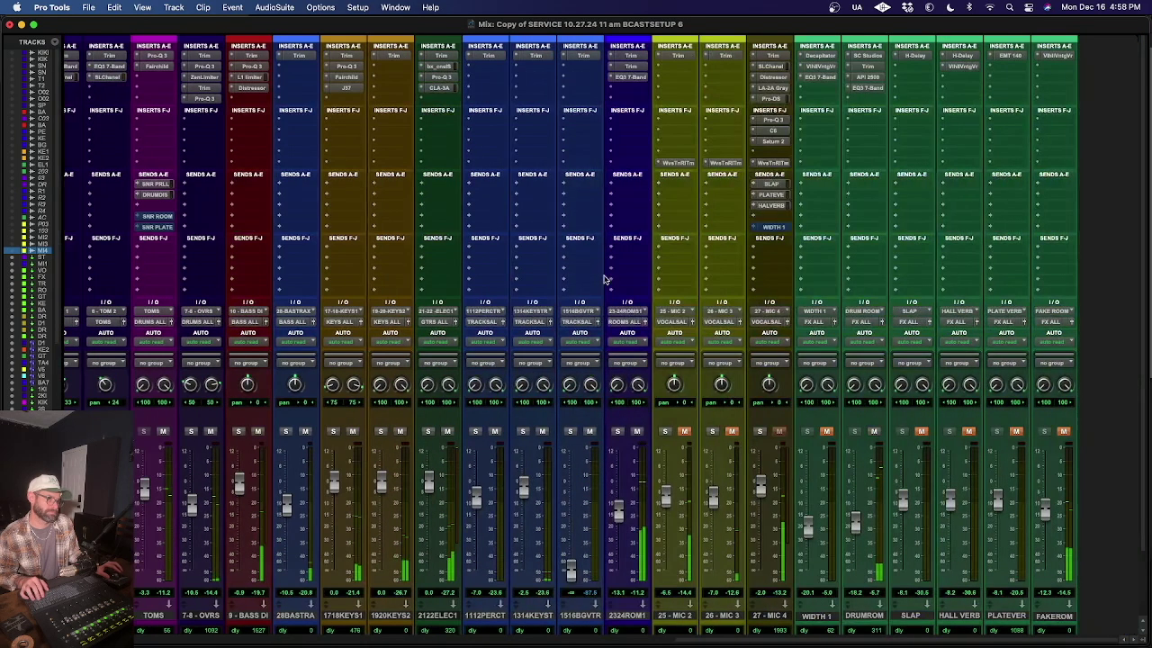
Step: Compare the DRUMROM return muted and unmuted while the full band plays, leaving it unmuted
{"action": "left_click", "coordinate": [873, 432]}
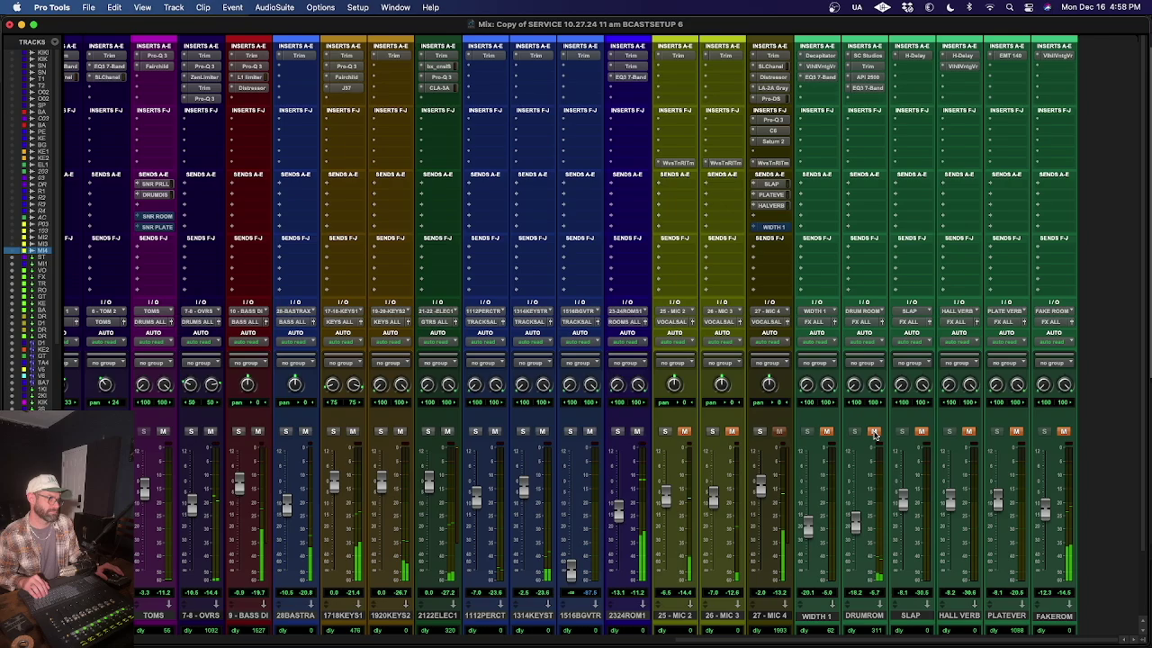
{"action": "left_click", "coordinate": [873, 432]}
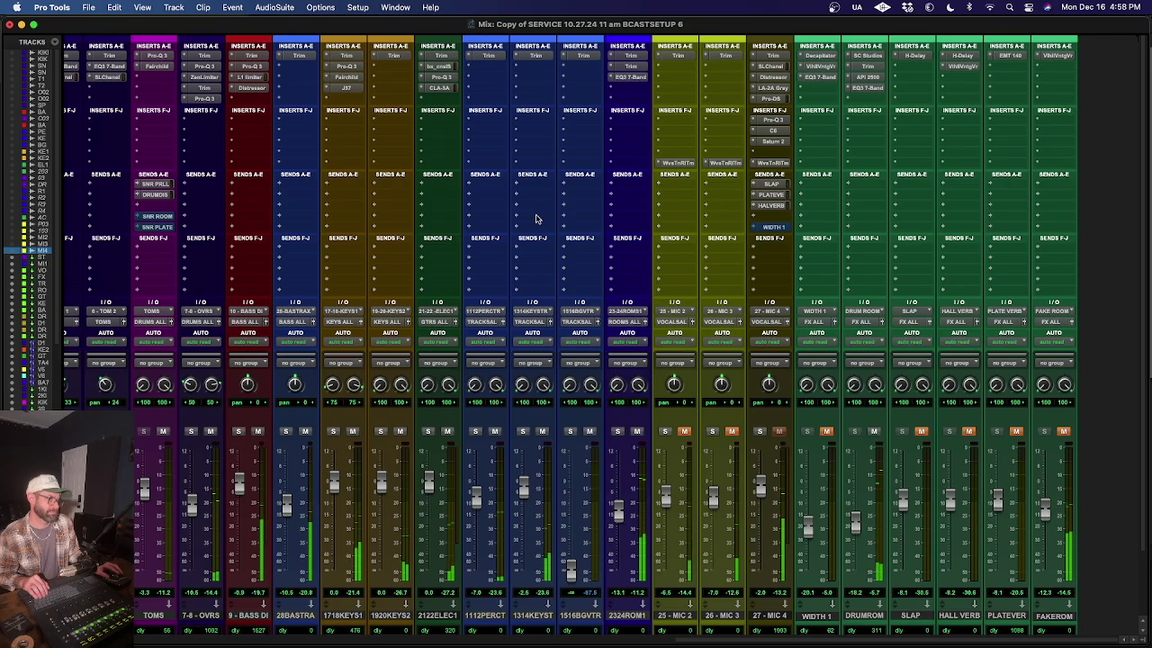
Step: Solo the drums VCA and the bass DI track to hear only drums and bass
{"action": "scroll", "coordinate": [537, 219], "scroll_direction": "left", "scroll_amount": 10}
{"action": "scroll", "coordinate": [535, 219], "scroll_direction": "left", "scroll_amount": 6}
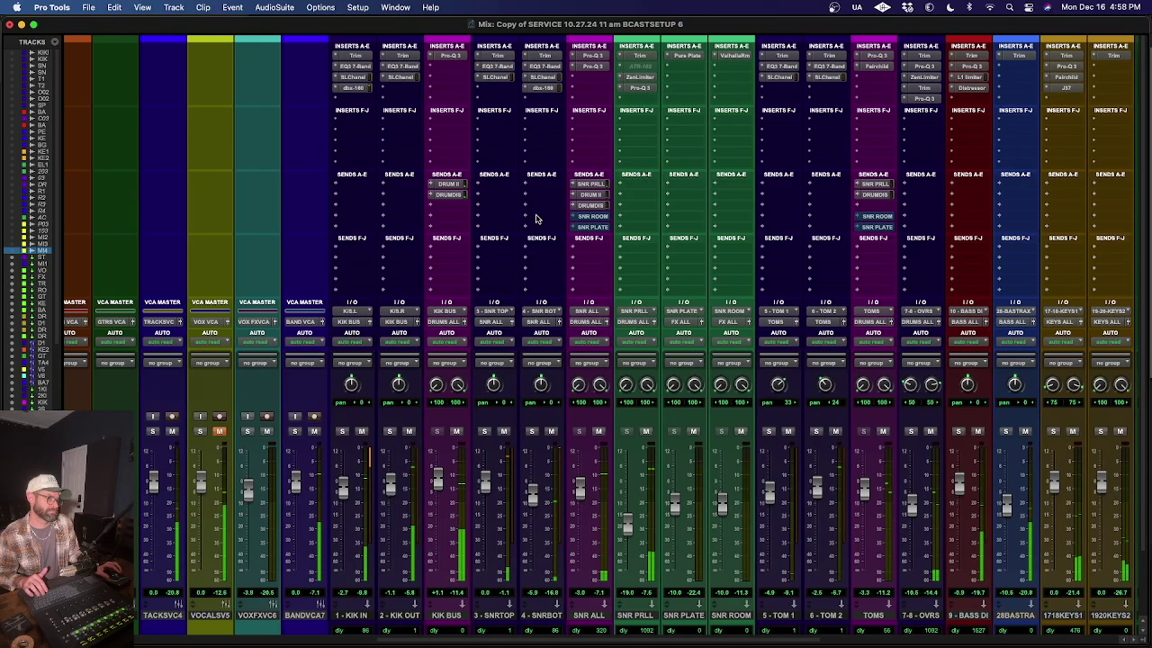
{"action": "scroll", "coordinate": [535, 219], "scroll_direction": "left", "scroll_amount": 1}
{"action": "scroll", "coordinate": [535, 218], "scroll_direction": "left", "scroll_amount": 2}
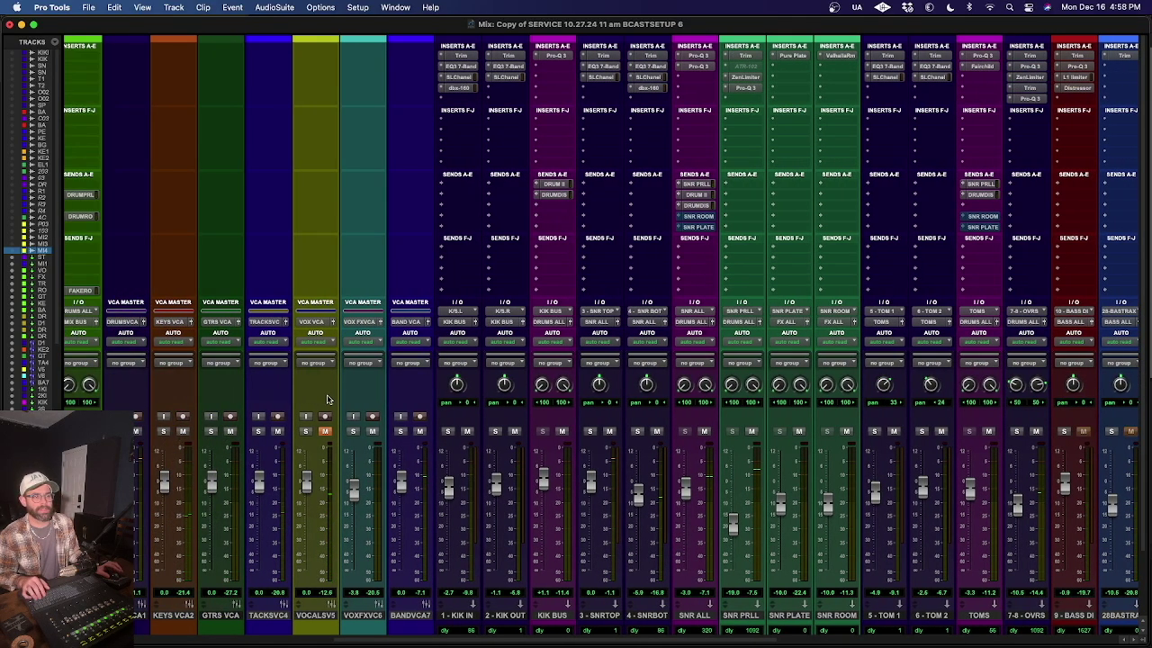
{"action": "scroll", "coordinate": [370, 466], "scroll_direction": "right", "scroll_amount": 13}
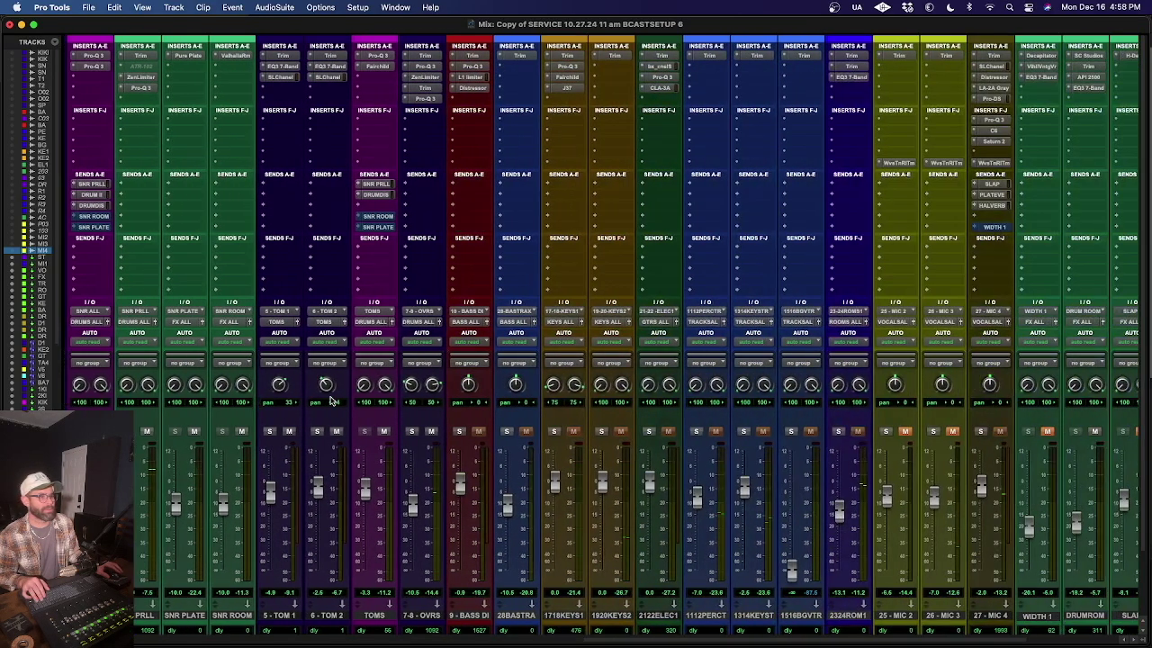
{"action": "left_click", "coordinate": [459, 431]}
Step: Unmute the SNR ALL bus's SNR ROOM send, push the SNR ROOM fader to about +0.2 dB, and bring it back to about -10 dB
{"action": "scroll", "coordinate": [255, 239], "scroll_direction": "left", "scroll_amount": 10}
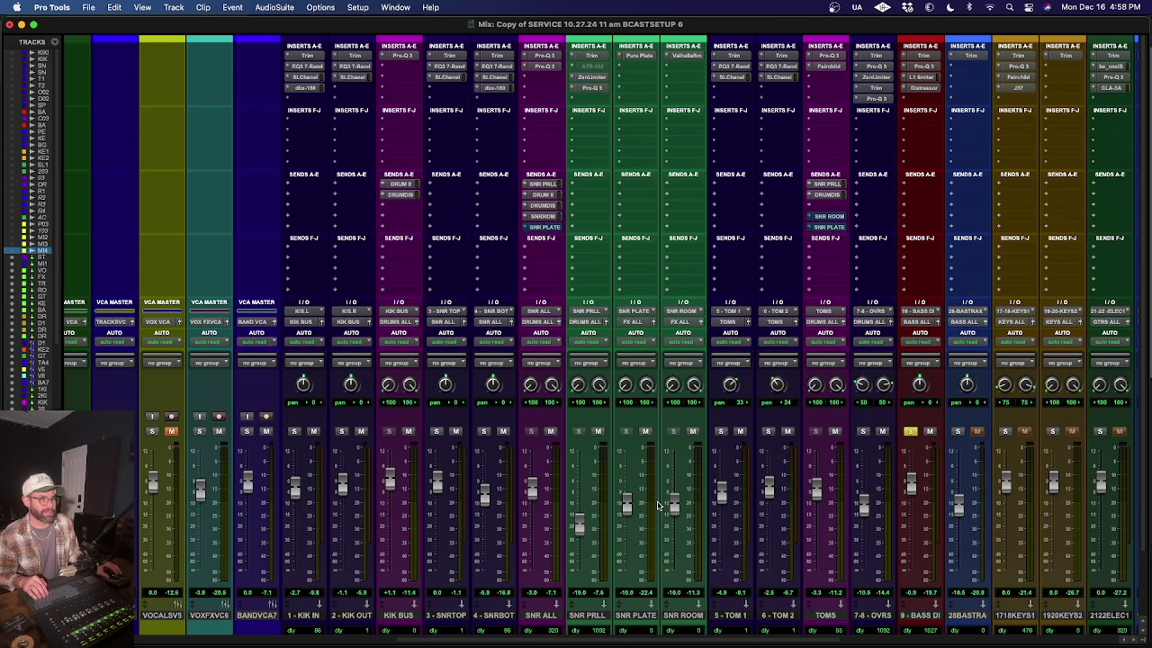
{"action": "left_click_drag", "start_coordinate": [675, 506], "coordinate": [677, 486]}
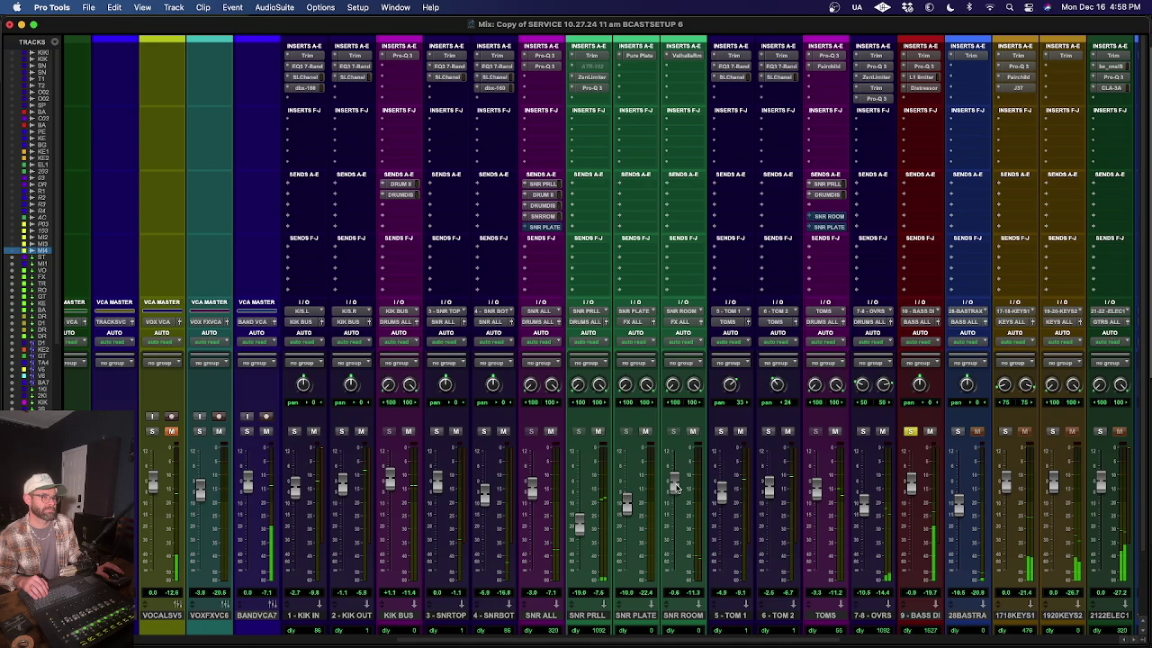
{"action": "left_click_drag", "start_coordinate": [676, 487], "coordinate": [676, 486]}
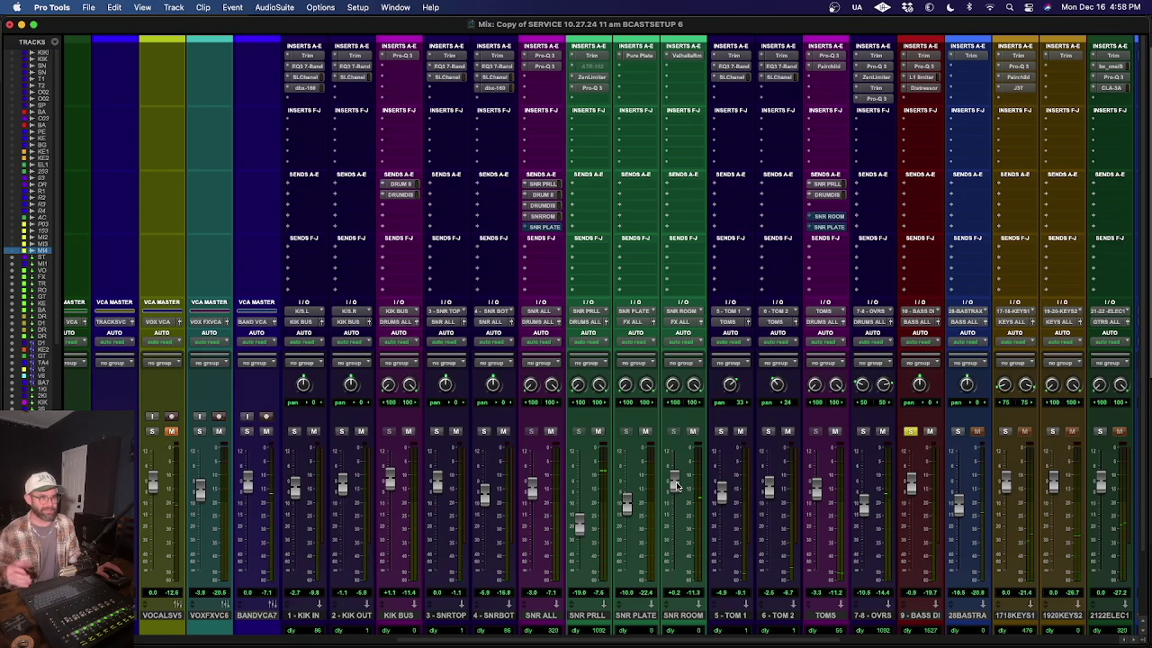
{"action": "mouse_move", "coordinate": [677, 486]}
{"action": "left_mouse_down"}
{"action": "mouse_move", "coordinate": [673, 558]}
{"action": "mouse_move", "coordinate": [675, 507]}
{"action": "left_mouse_up"}
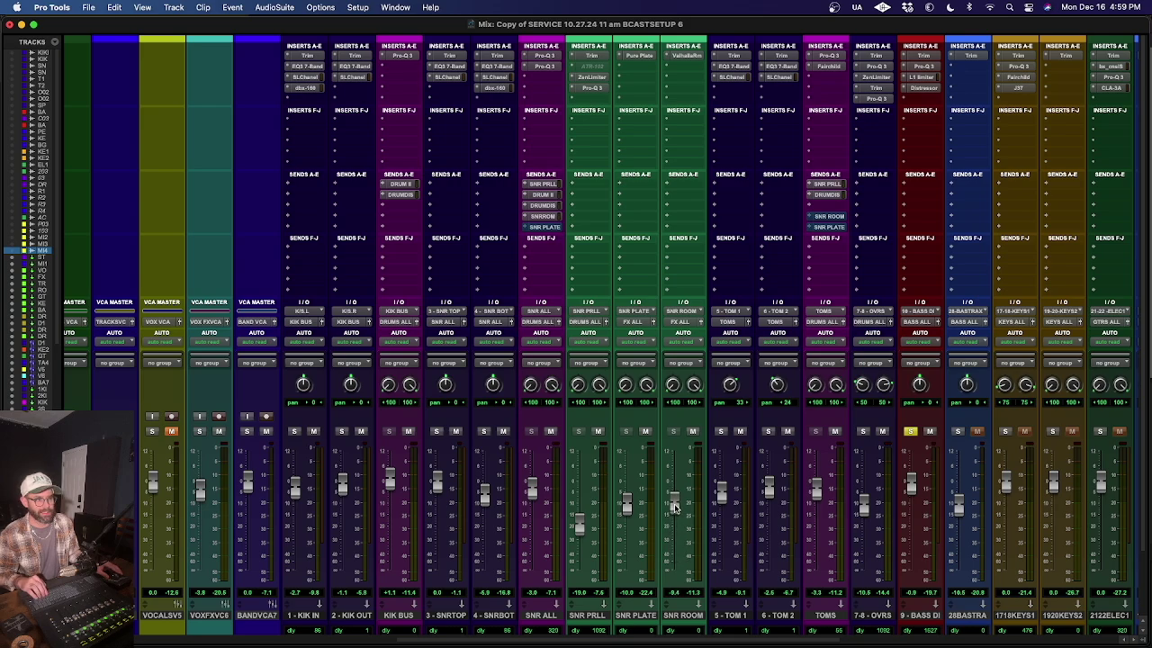
Step: Set the SNR ALL bus's send to SNR ROOM to -2.0 dB and close the send window
{"action": "left_click", "coordinate": [545, 217]}
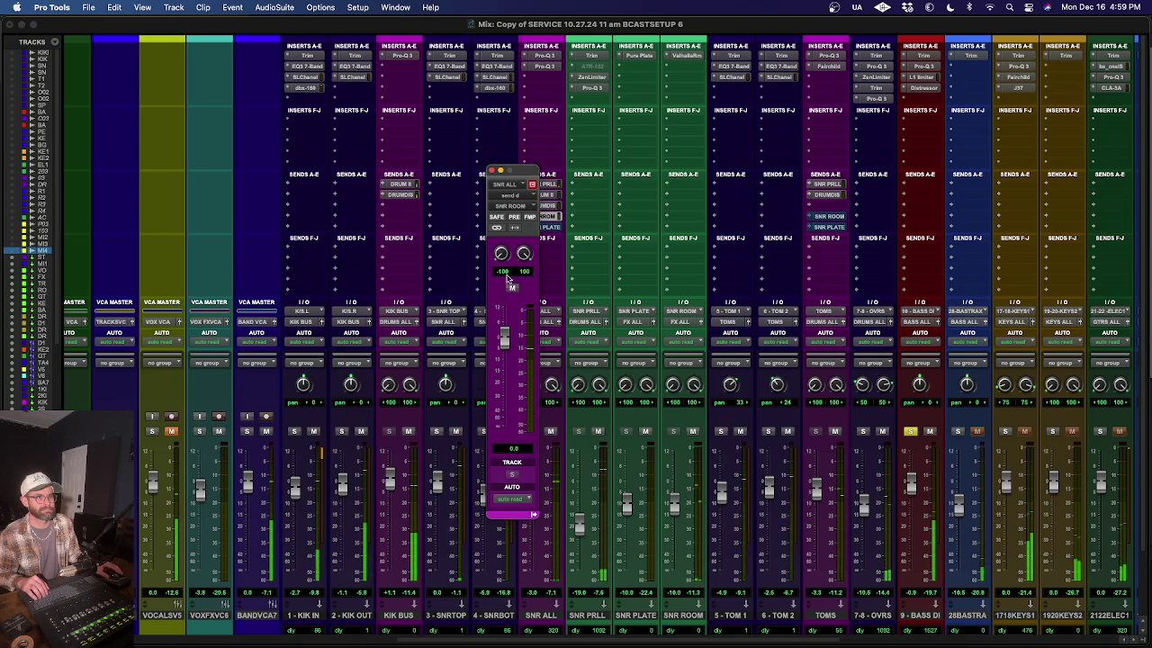
{"action": "mouse_move", "coordinate": [504, 338]}
{"action": "left_mouse_down"}
{"action": "mouse_move", "coordinate": [502, 417]}
{"action": "mouse_move", "coordinate": [505, 341]}
{"action": "left_mouse_up"}
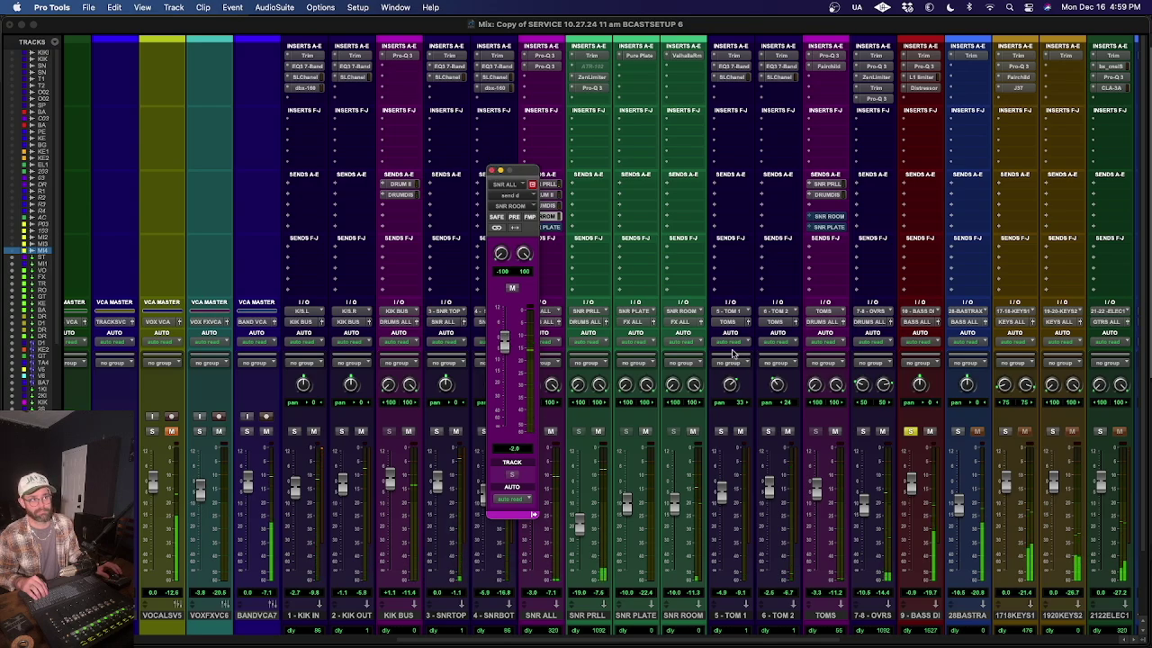
{"action": "left_click", "coordinate": [494, 172]}
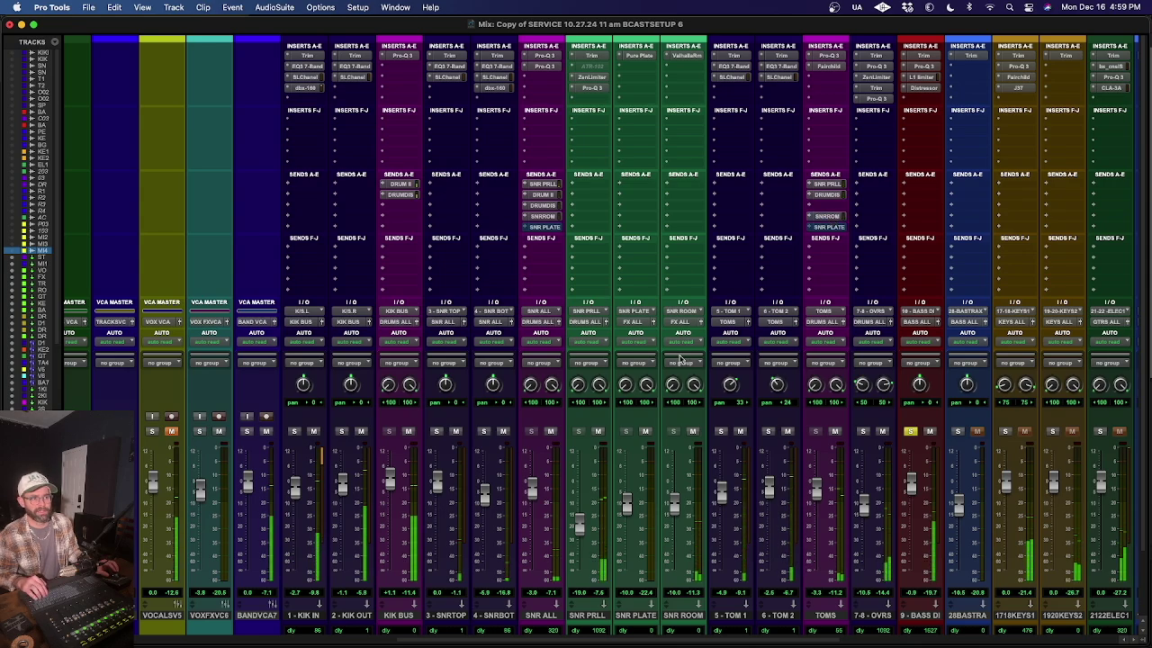
Step: Adjust the TOMS bus's send to SNR ROOM, trying levels from -7.0 up to -0.1 dB, and close the send window
{"action": "left_click", "coordinate": [841, 216]}
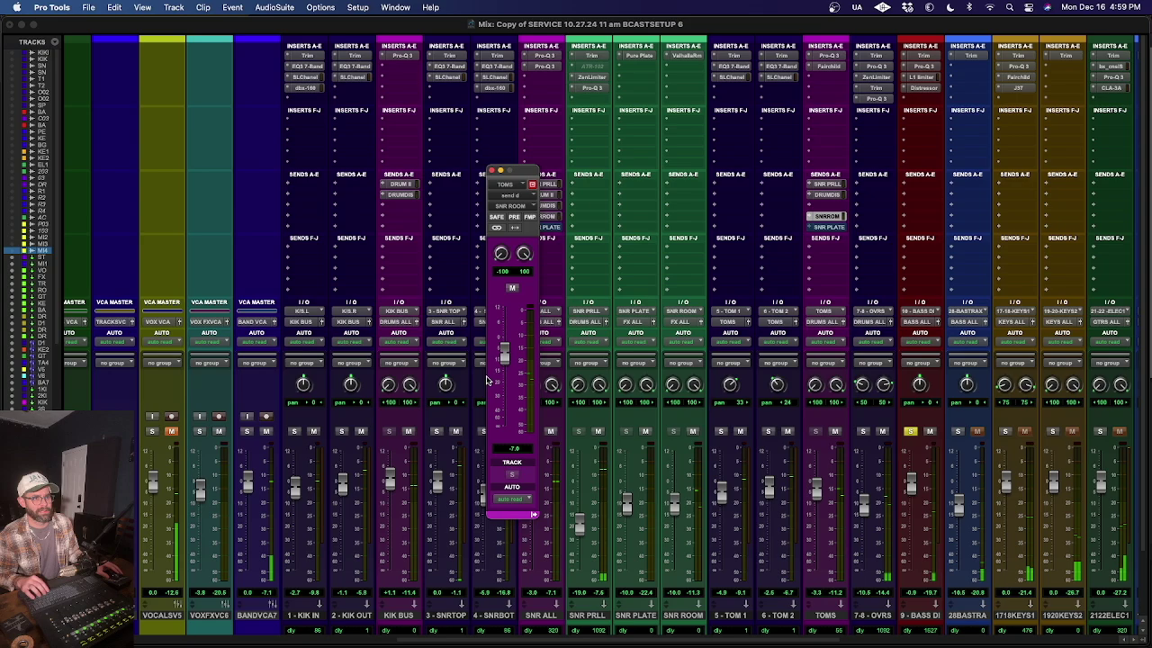
{"action": "left_click_drag", "start_coordinate": [508, 347], "coordinate": [510, 340]}
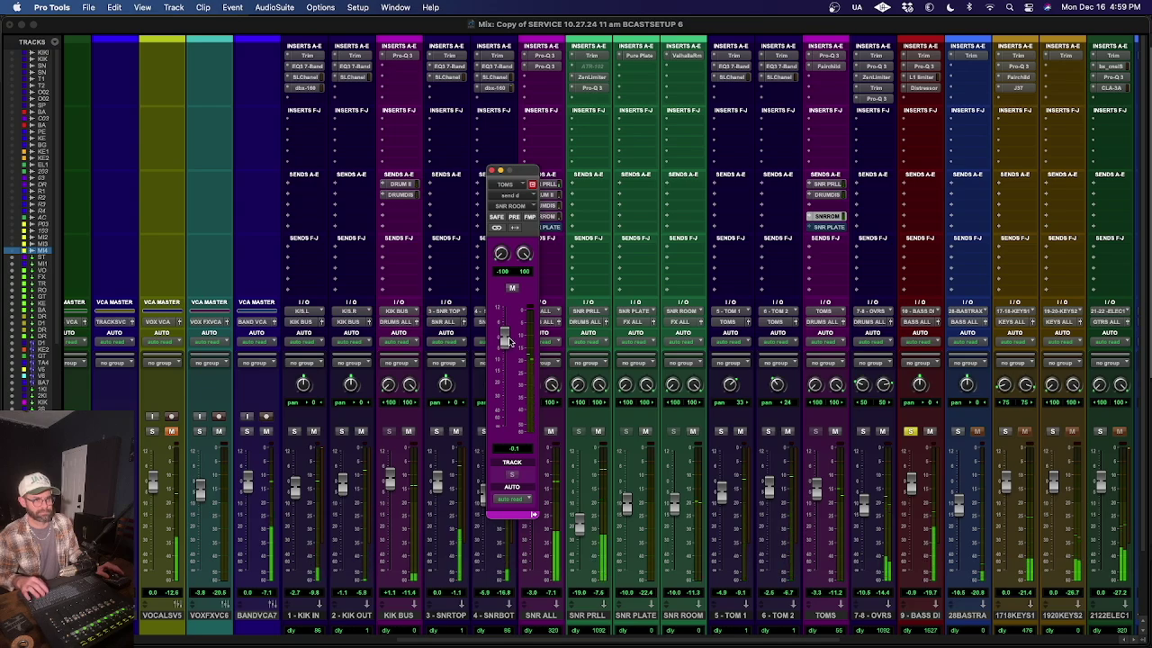
{"action": "left_click", "coordinate": [491, 170]}
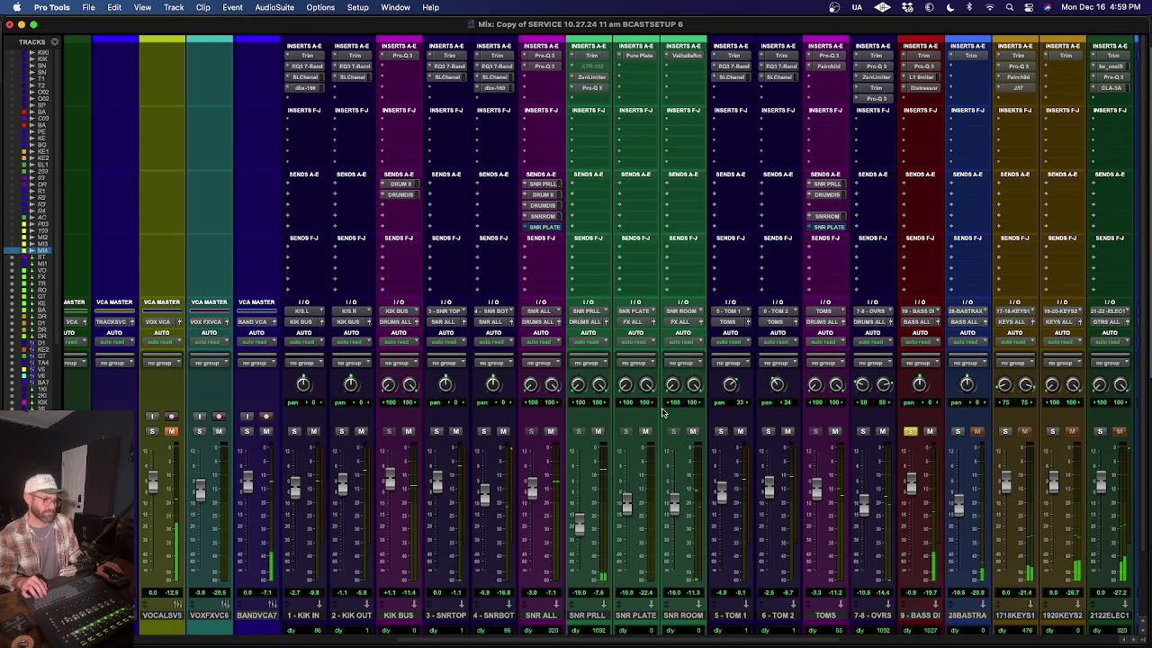
Step: Open the Pure Plate reverb on the SNR PLATE return and unmute the SNR ALL bus's send to it
{"action": "scroll", "coordinate": [662, 412], "scroll_direction": "right", "scroll_amount": 1}
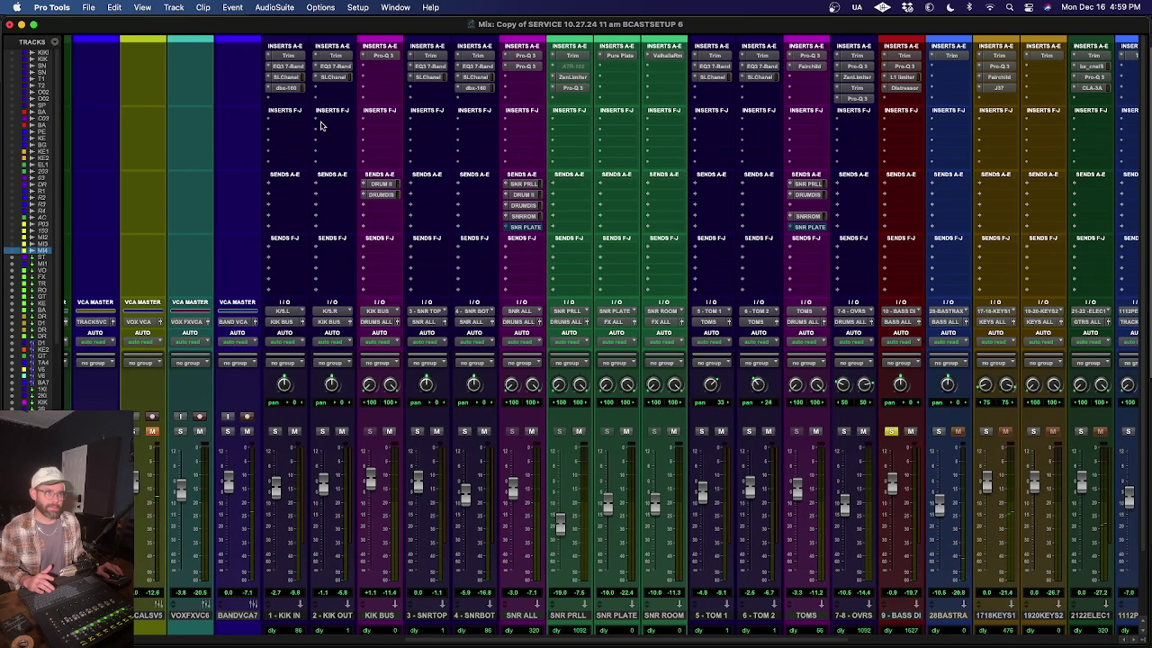
{"action": "scroll", "coordinate": [537, 250], "scroll_direction": "left", "scroll_amount": 2}
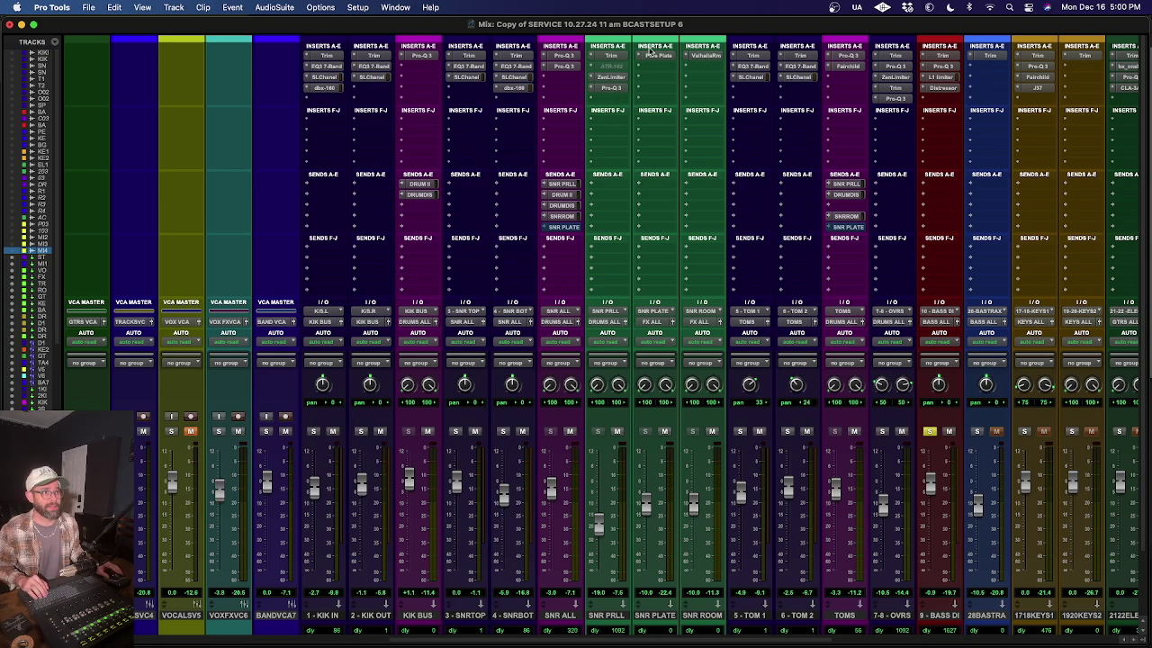
{"action": "left_click", "coordinate": [654, 55]}
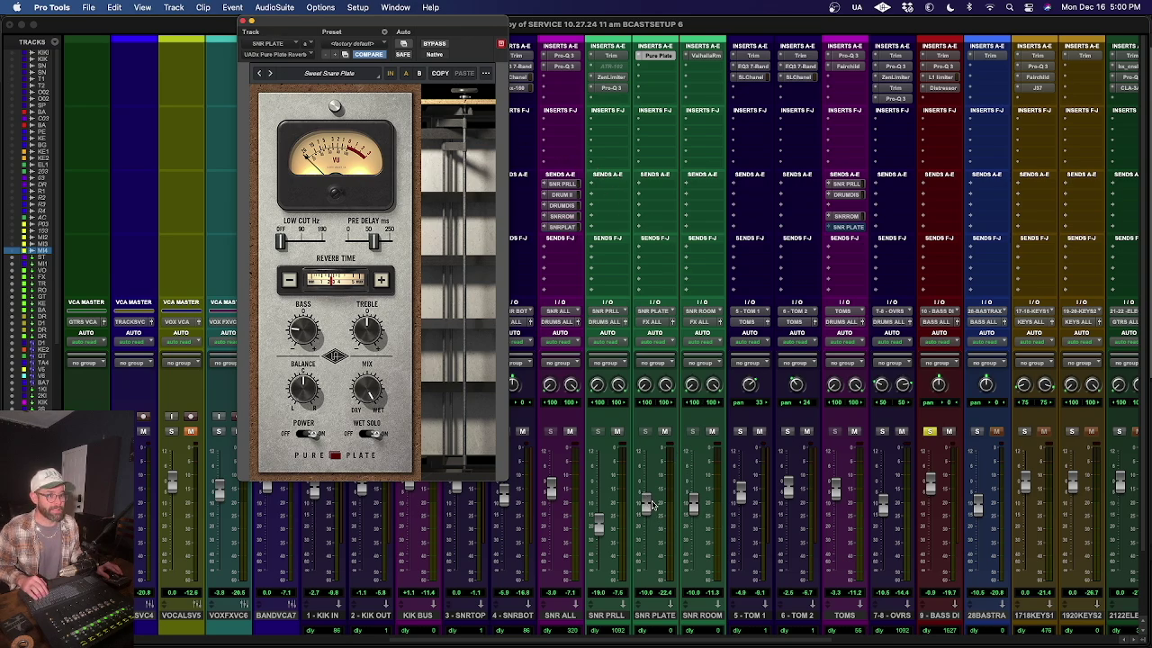
Step: Raise the SNR PLATE fader to about -0.4 dB, return it to -10.0 dB, and audition the plate in playback before closing the plug-in
{"action": "left_click_drag", "start_coordinate": [652, 506], "coordinate": [650, 486]}
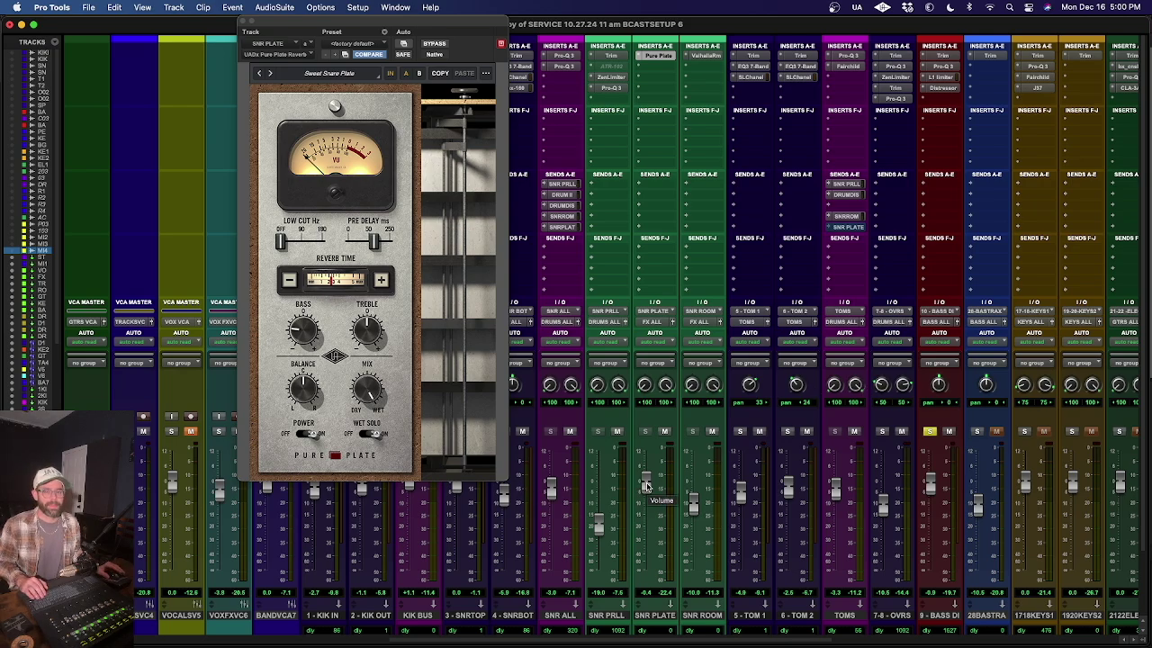
{"action": "left_click_drag", "start_coordinate": [646, 486], "coordinate": [646, 508]}
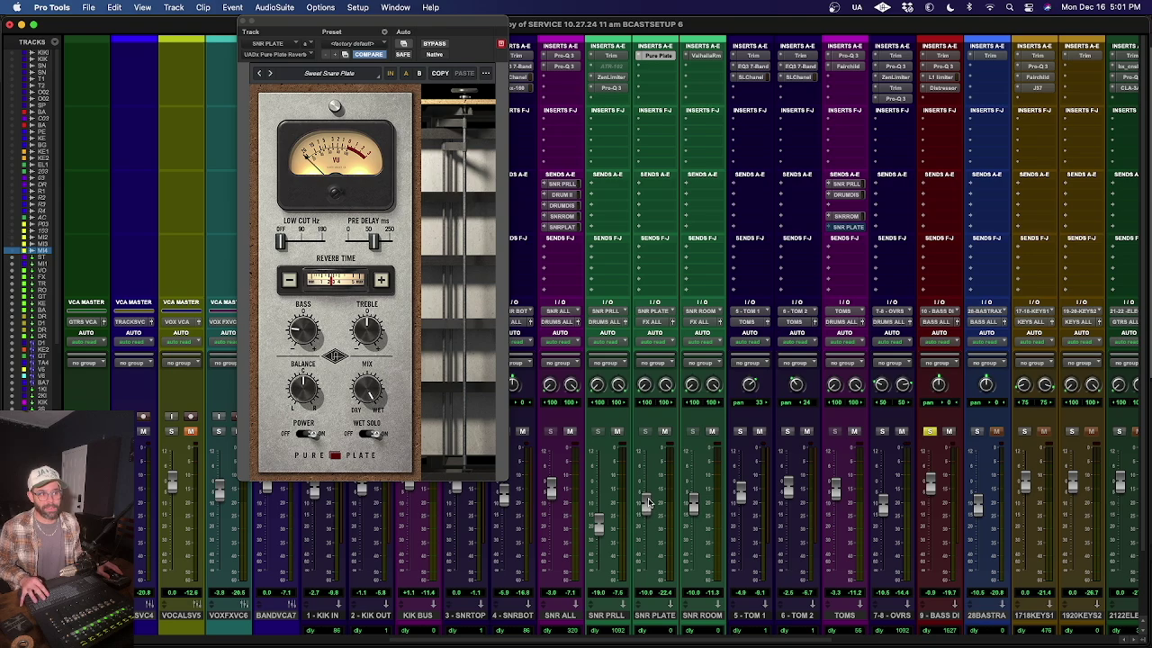
{"action": "key", "text": "space"}
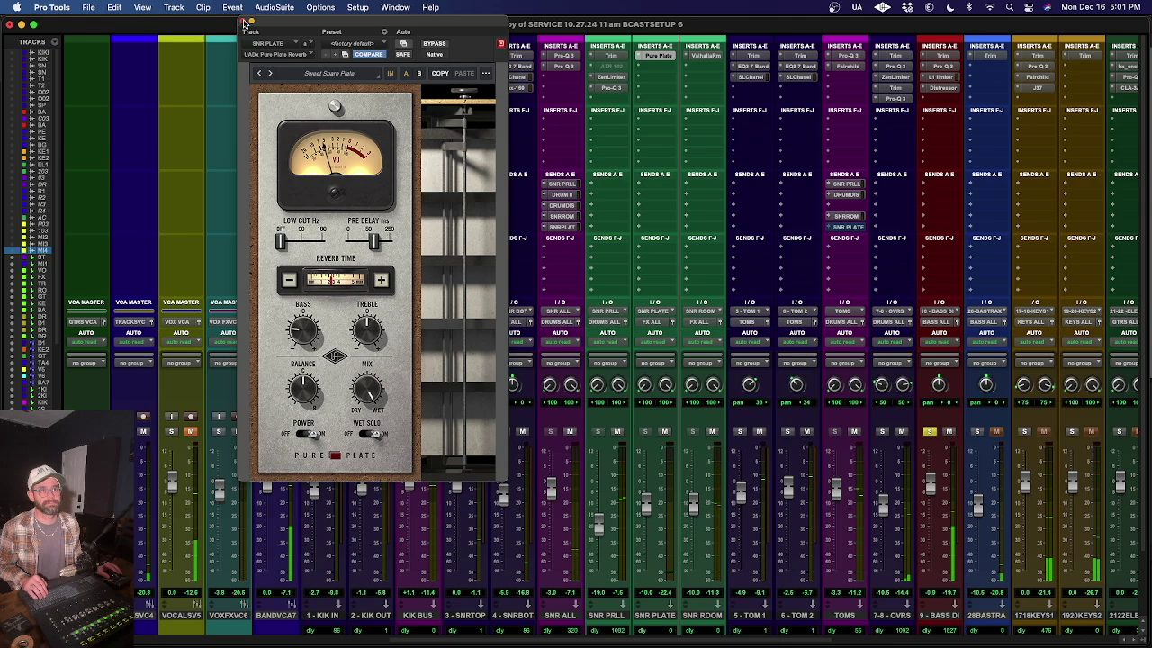
{"action": "left_click", "coordinate": [242, 22]}
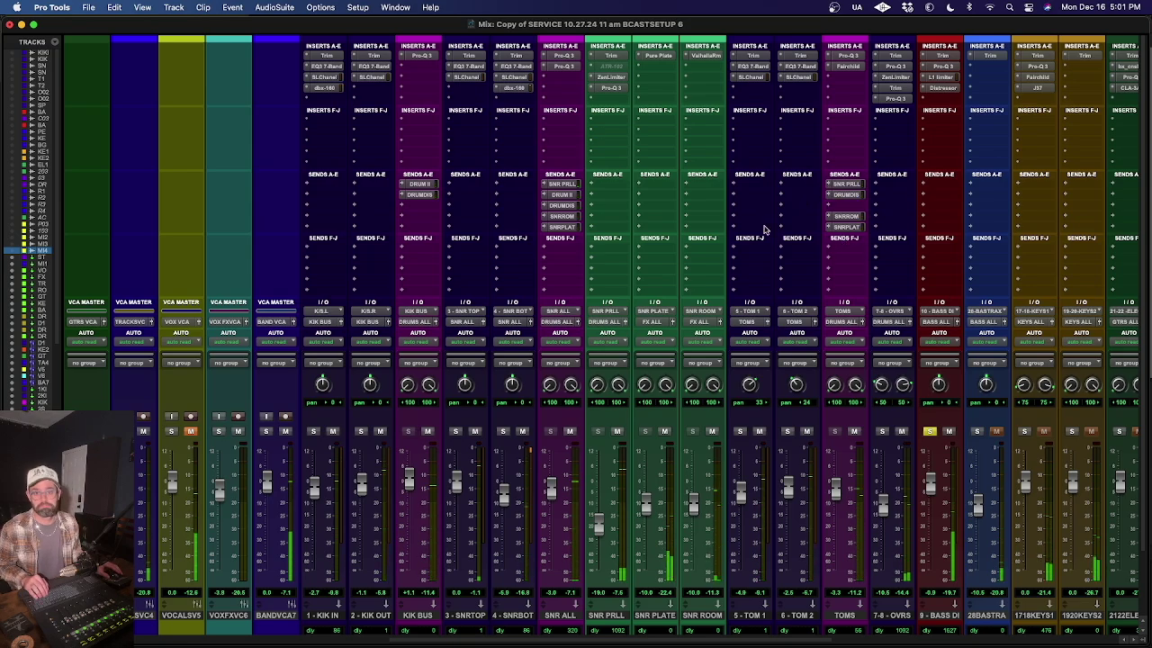
Step: Clear the solos on the drums VCA and the bass DI track to bring the band back
{"action": "scroll", "coordinate": [684, 229], "scroll_direction": "left", "scroll_amount": 2}
{"action": "scroll", "coordinate": [687, 232], "scroll_direction": "left", "scroll_amount": 4}
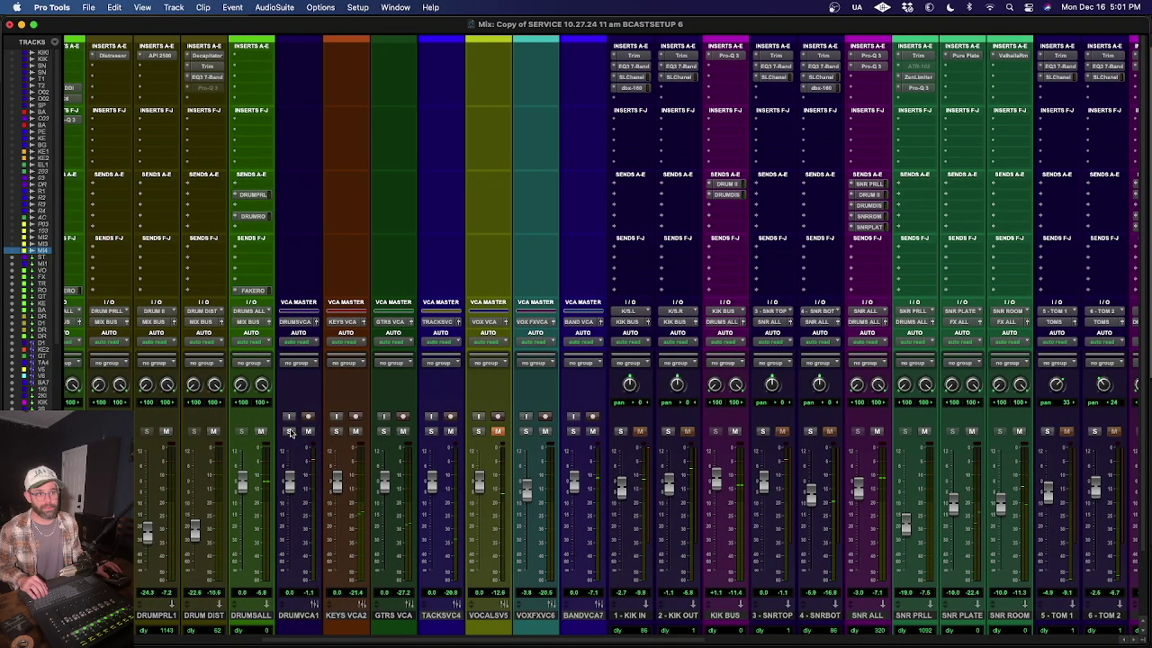
{"action": "scroll", "coordinate": [618, 415], "scroll_direction": "right", "scroll_amount": 10}
{"action": "left_click", "coordinate": [773, 433]}
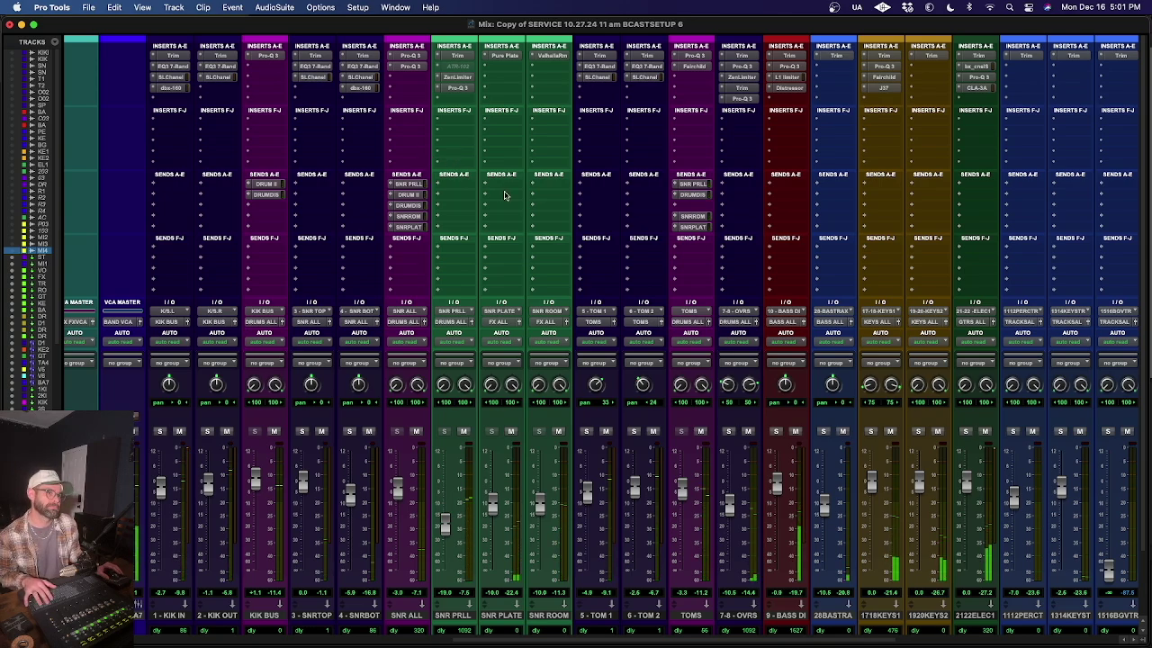
Step: Check the TOMS bus's SNR ROOM send level and compare the SNR PLATE return muted and unmuted in the band mix
{"action": "left_click", "coordinate": [694, 216]}
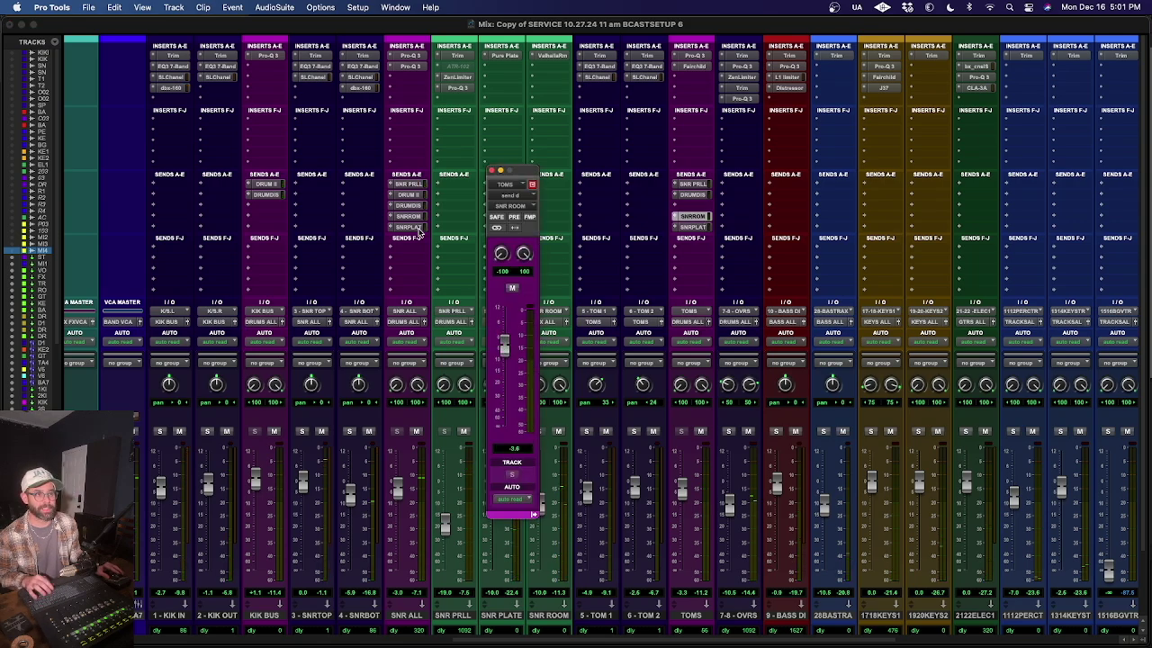
{"action": "left_click", "coordinate": [492, 170]}
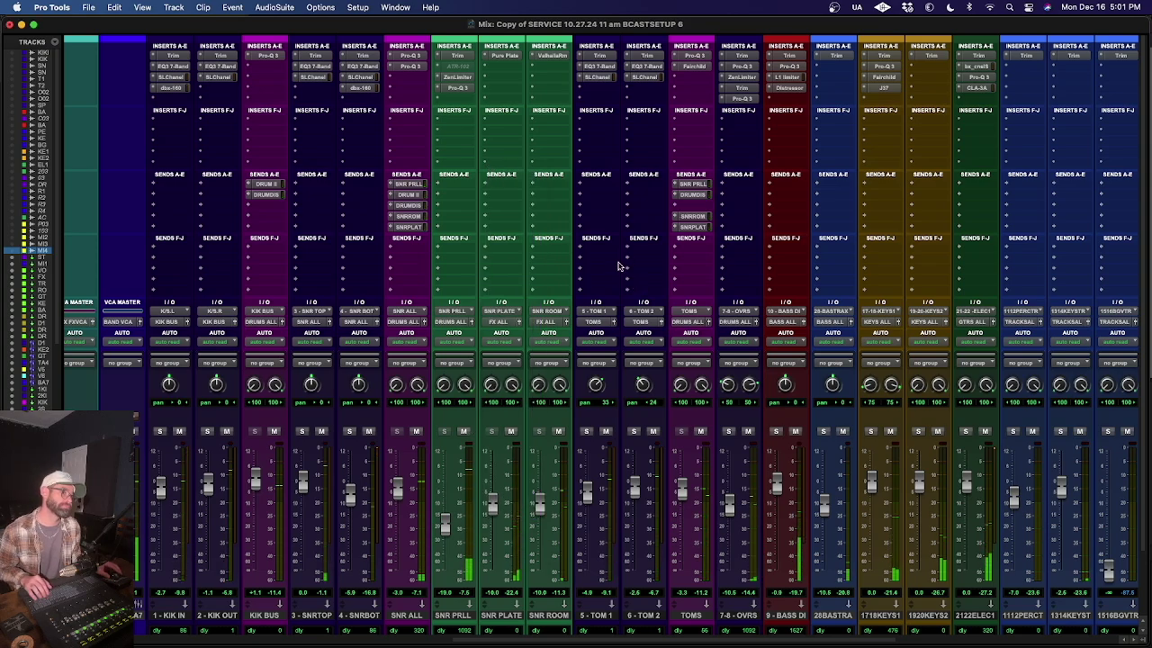
{"action": "scroll", "coordinate": [615, 244], "scroll_direction": "left", "scroll_amount": 1}
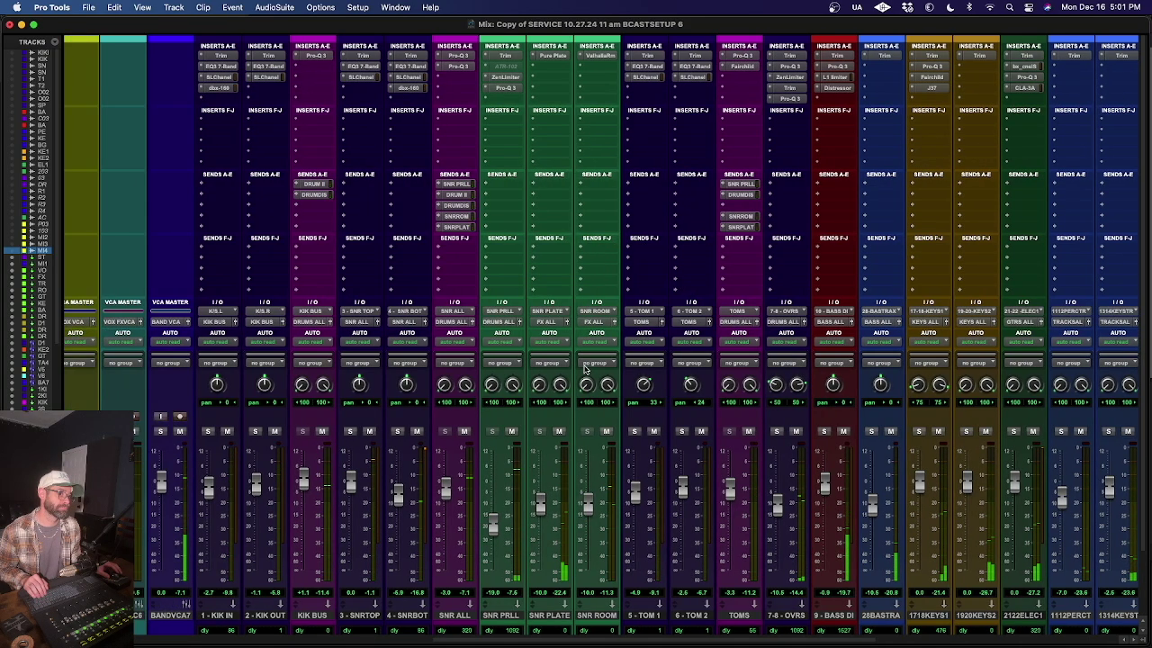
{"action": "left_click", "coordinate": [559, 432]}
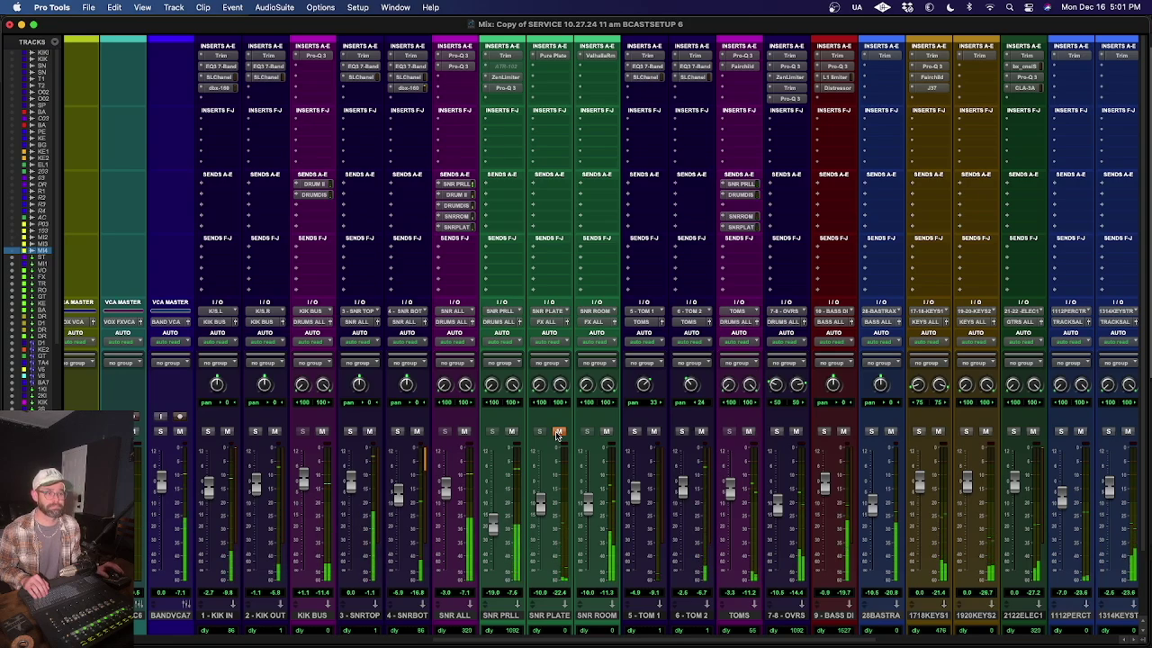
{"action": "left_click", "coordinate": [557, 434]}
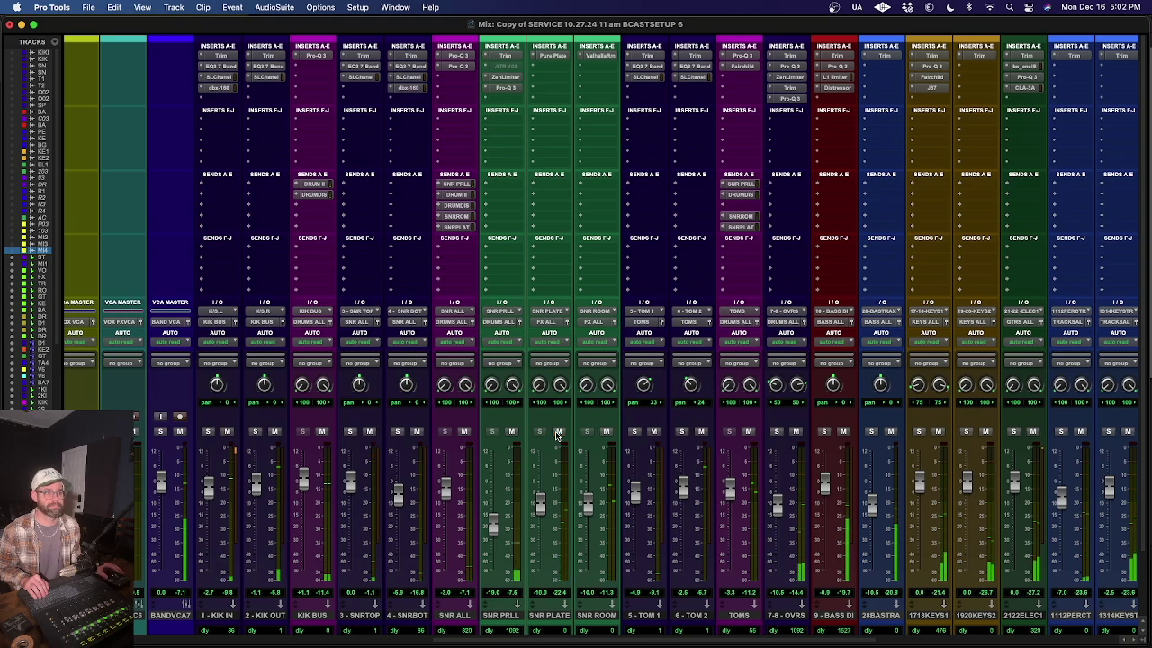
Step: Review the room and plate reverb sends on the DRUMSALL, SNR ALL and TOMS channels against the snare reverb returns
{"action": "scroll", "coordinate": [667, 402], "scroll_direction": "left", "scroll_amount": 2}
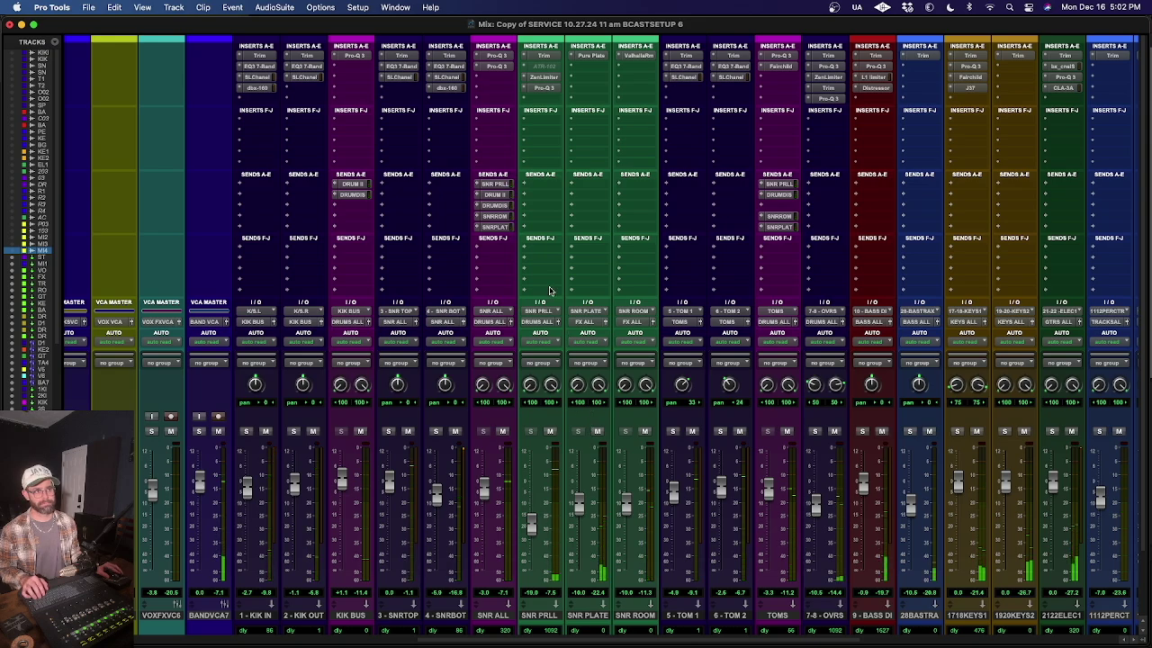
{"action": "scroll", "coordinate": [551, 291], "scroll_direction": "left", "scroll_amount": 1}
{"action": "scroll", "coordinate": [551, 290], "scroll_direction": "left", "scroll_amount": 5}
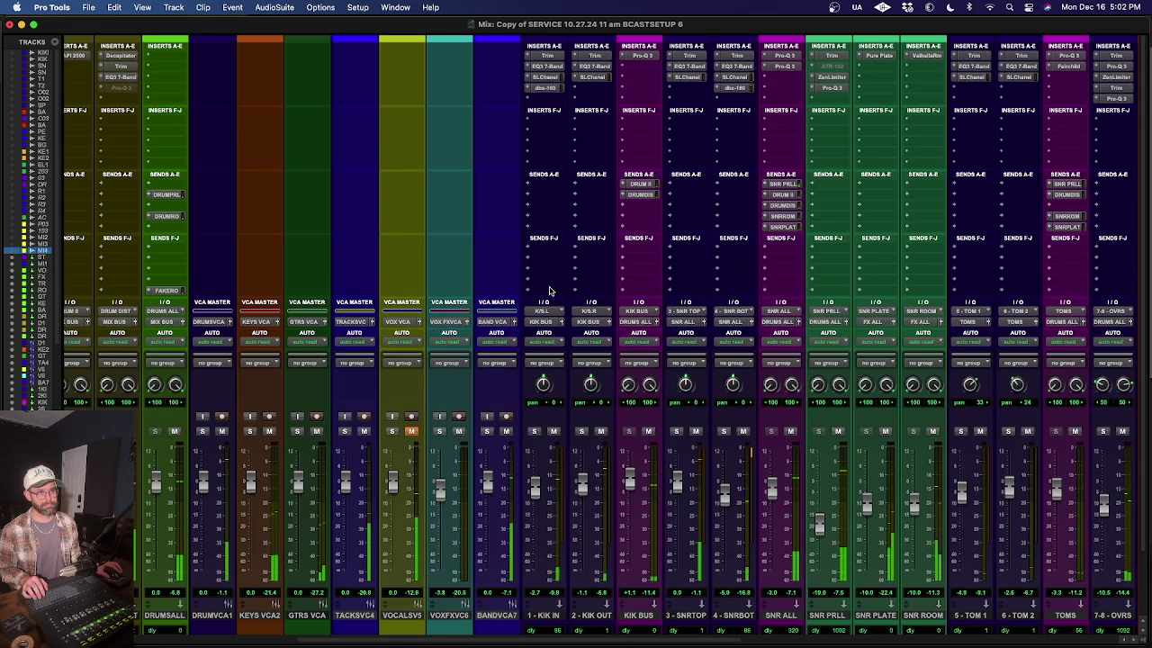
{"action": "scroll", "coordinate": [294, 188], "scroll_direction": "left", "scroll_amount": 1}
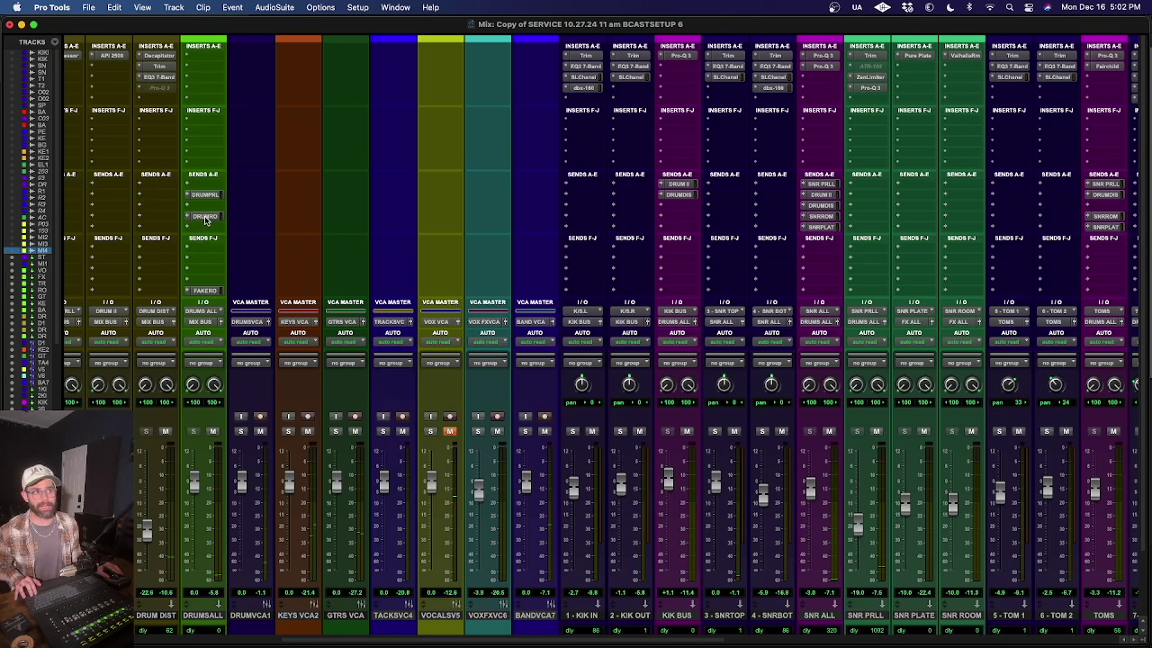
{"action": "left_click", "coordinate": [821, 216]}
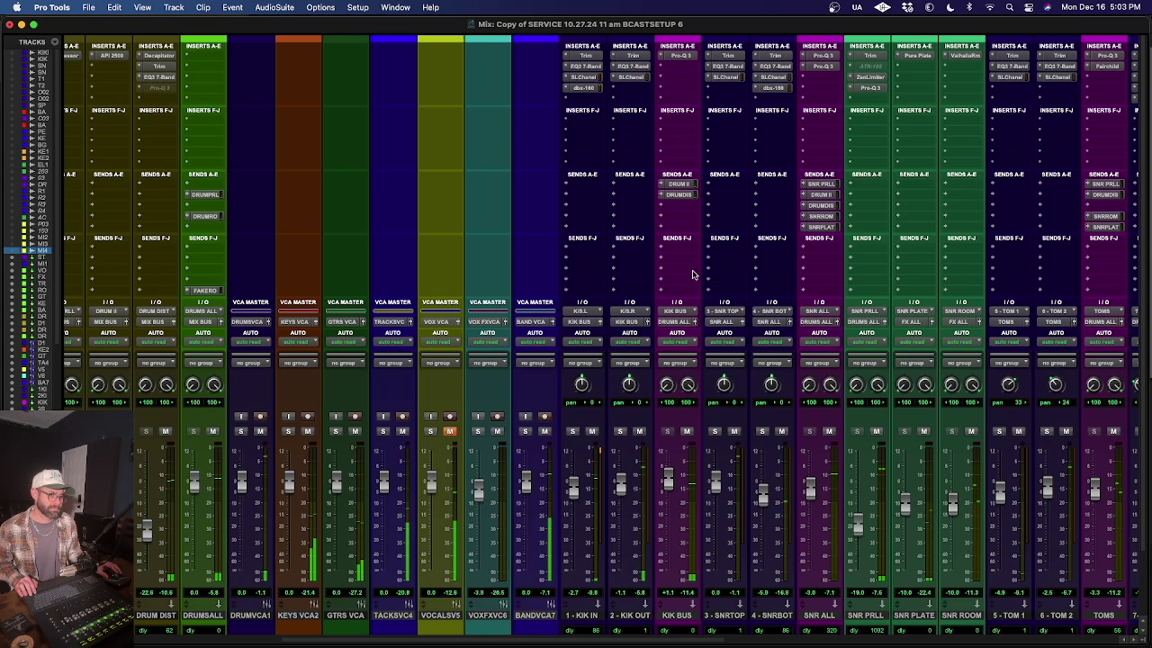
{"action": "scroll", "coordinate": [713, 261], "scroll_direction": "right", "scroll_amount": 4}
{"action": "scroll", "coordinate": [713, 261], "scroll_direction": "right", "scroll_amount": 2}
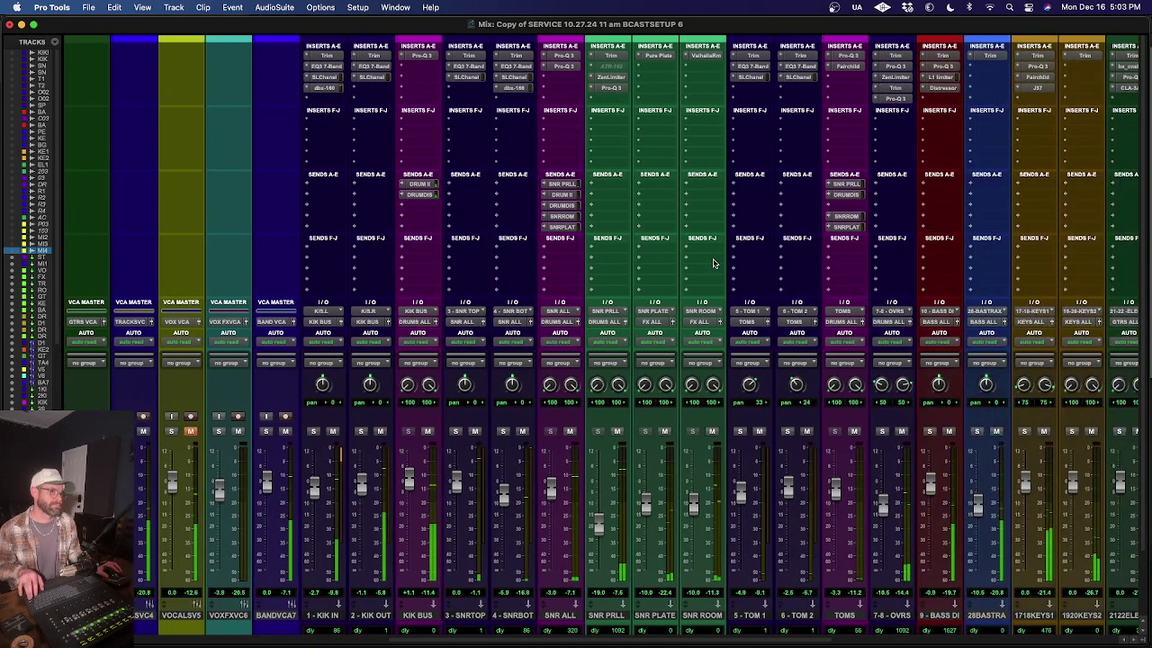
{"action": "scroll", "coordinate": [814, 261], "scroll_direction": "left", "scroll_amount": 1}
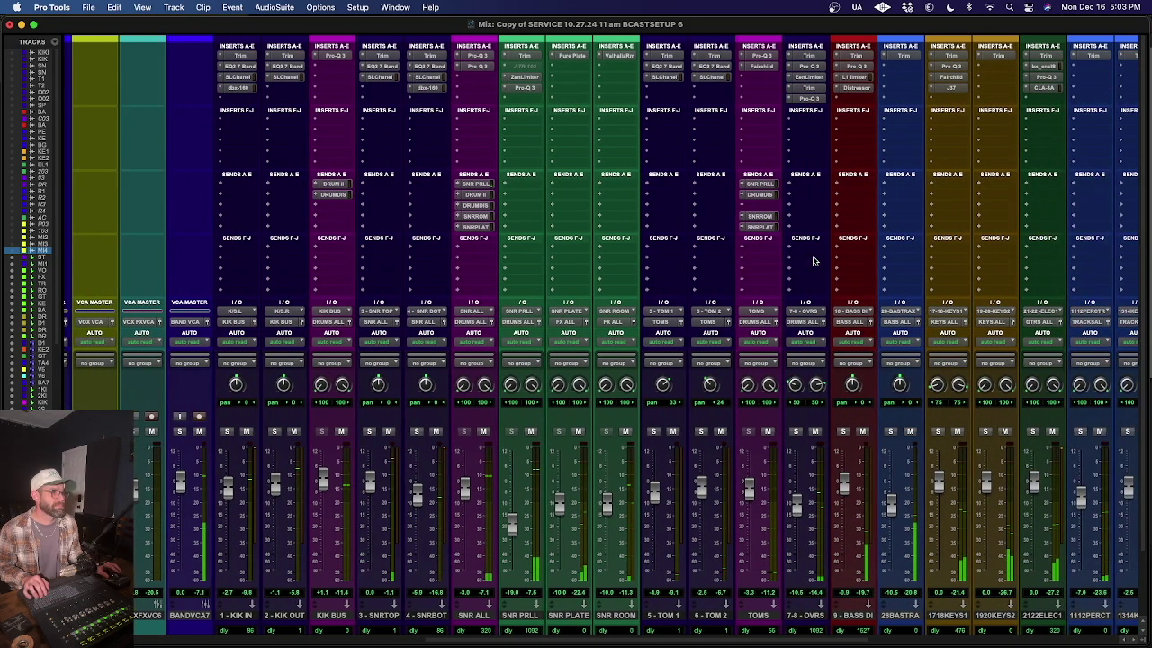
Step: Lower the vocal FX VCA fader slightly, checking the vocal FX returns across the mixer
{"action": "scroll", "coordinate": [900, 288], "scroll_direction": "left", "scroll_amount": 3}
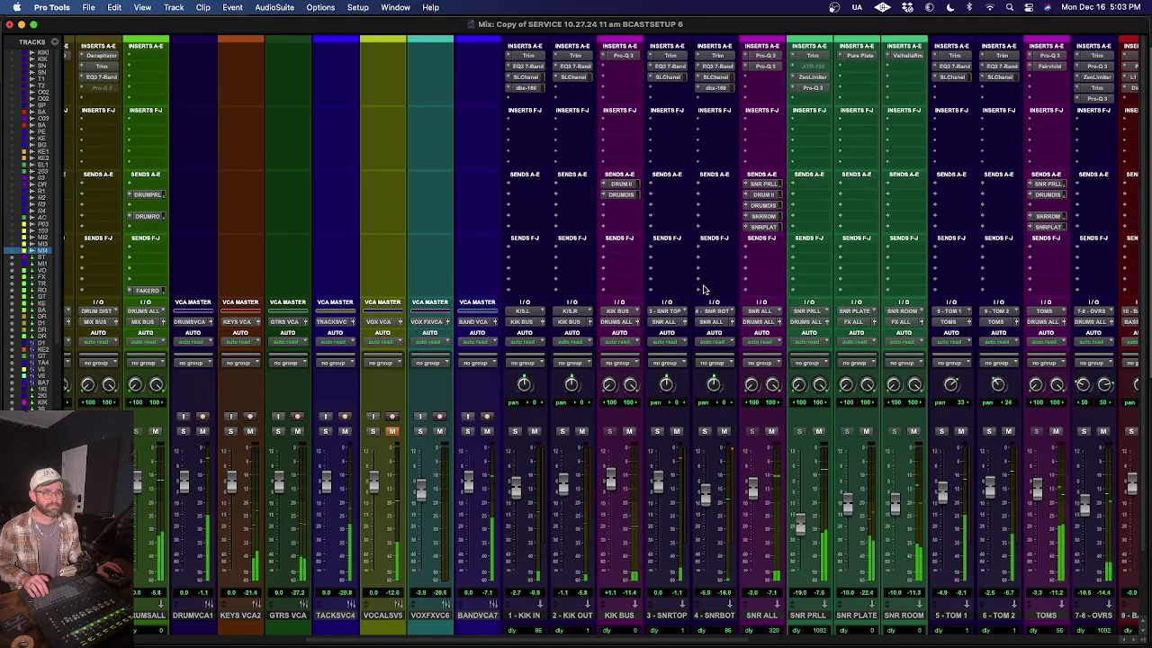
{"action": "scroll", "coordinate": [655, 269], "scroll_direction": "right", "scroll_amount": 10}
{"action": "scroll", "coordinate": [733, 238], "scroll_direction": "right", "scroll_amount": 3}
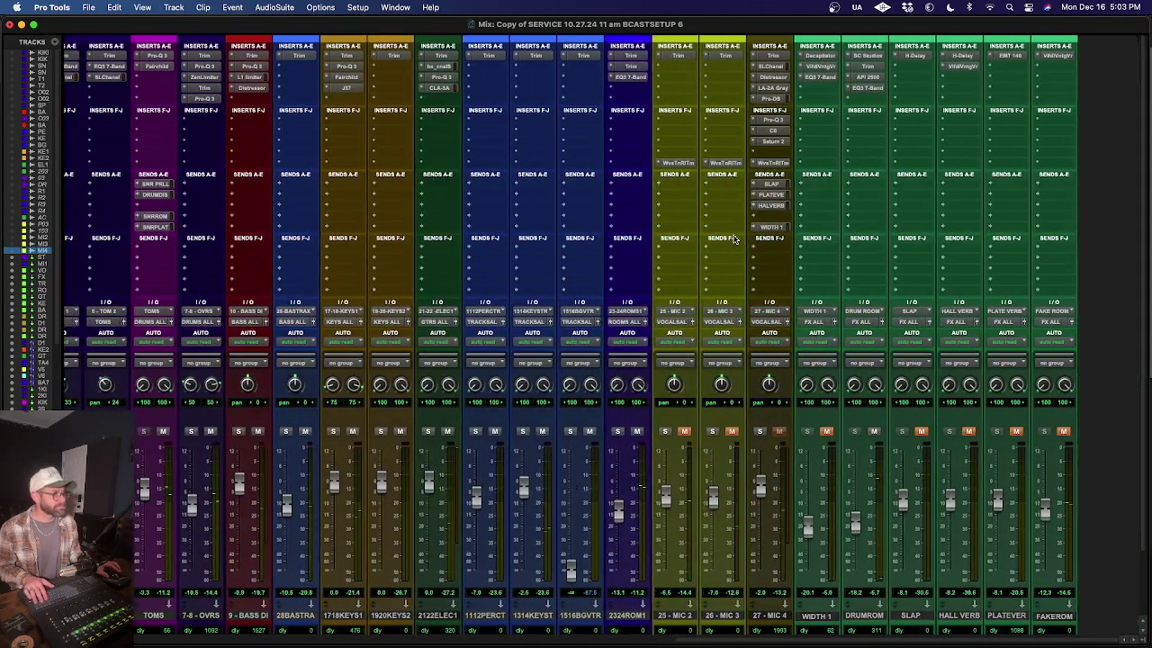
{"action": "scroll", "coordinate": [733, 239], "scroll_direction": "left", "scroll_amount": 20}
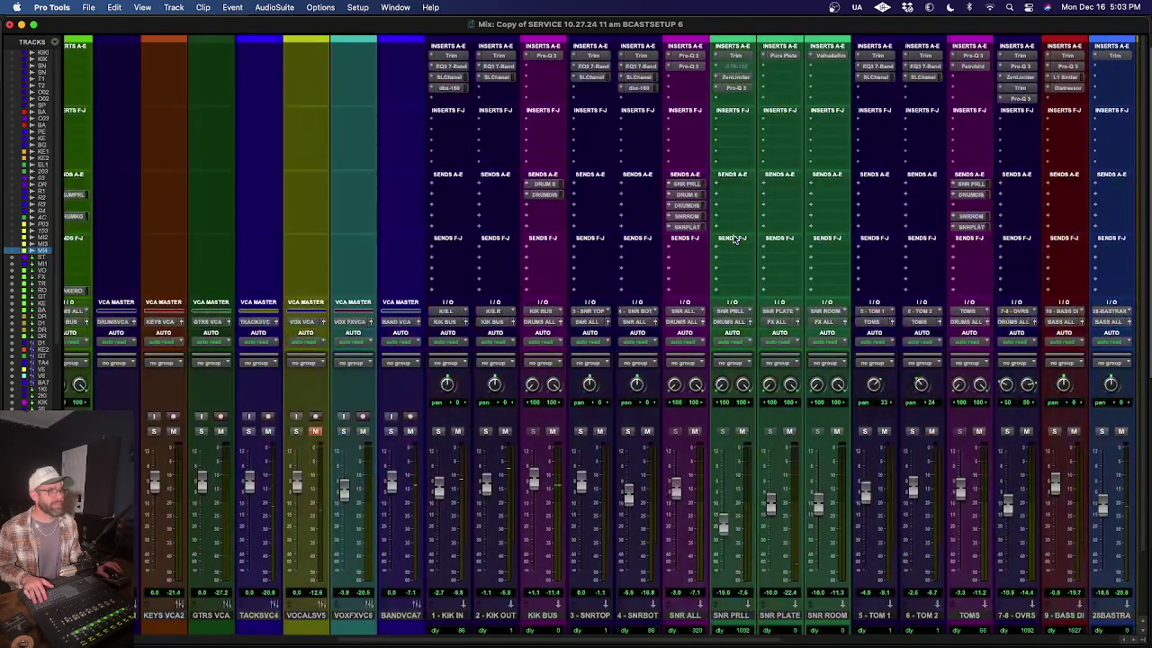
{"action": "scroll", "coordinate": [799, 203], "scroll_direction": "right", "scroll_amount": 20}
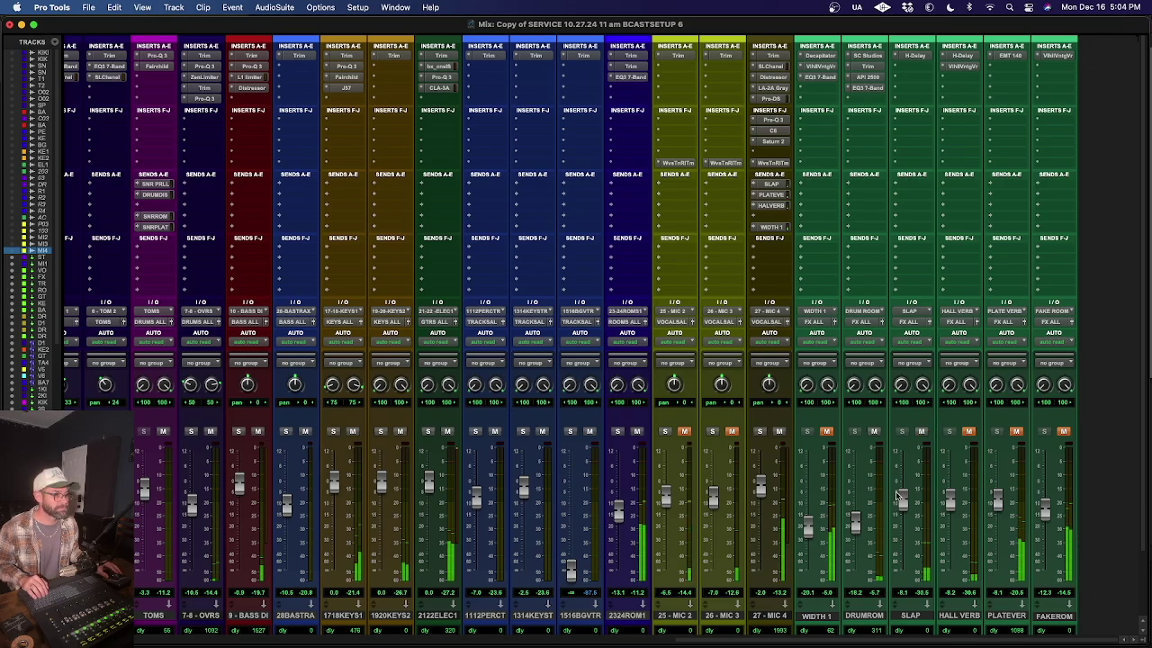
{"action": "scroll", "coordinate": [788, 474], "scroll_direction": "left", "scroll_amount": 10}
{"action": "scroll", "coordinate": [788, 474], "scroll_direction": "left", "scroll_amount": 8}
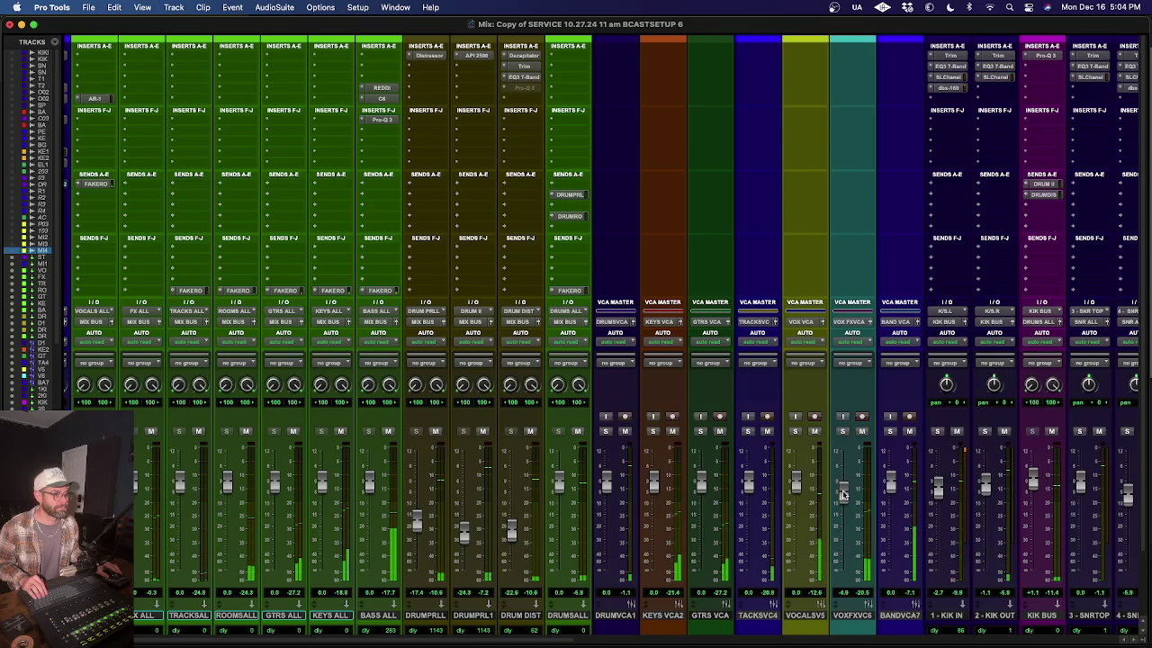
{"action": "scroll", "coordinate": [890, 508], "scroll_direction": "right", "scroll_amount": 15}
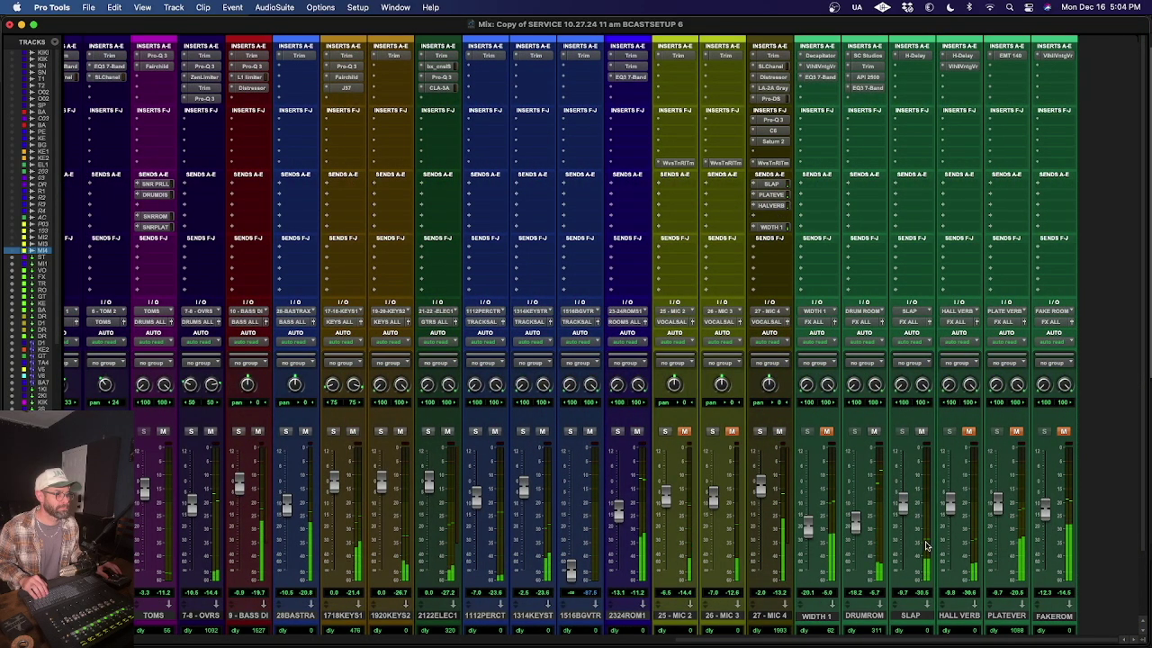
Step: Raise the SLAP return fader to about -0.4 dB and inspect its H-Delay settings before closing the plug-in
{"action": "left_click_drag", "start_coordinate": [903, 505], "coordinate": [904, 486]}
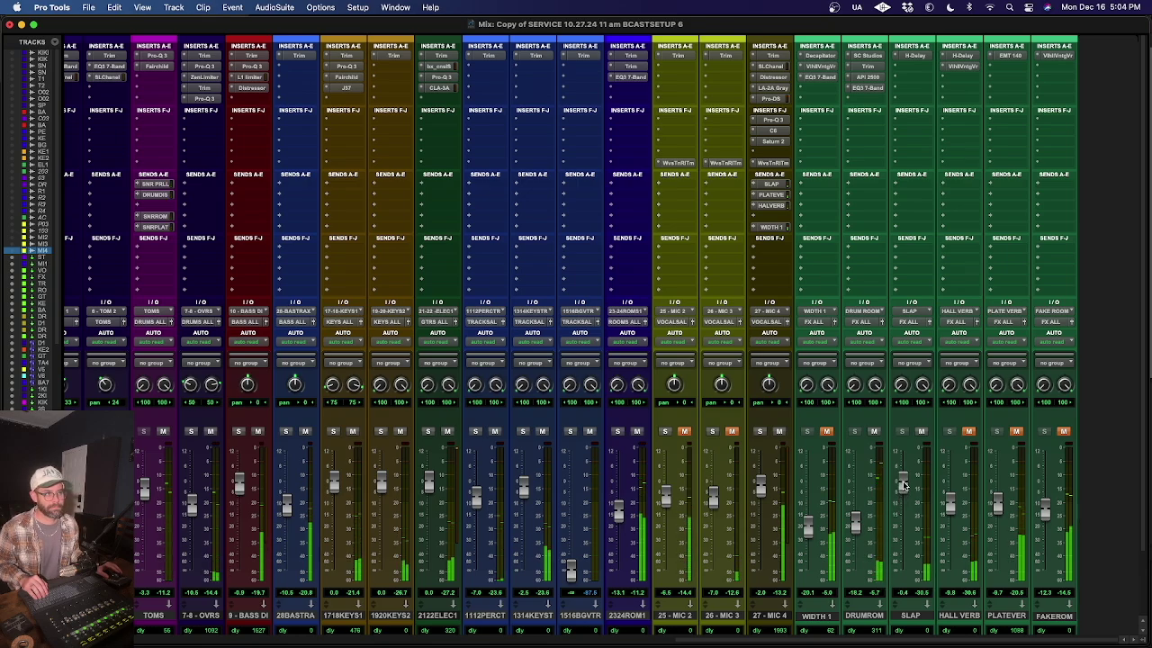
{"action": "left_click", "coordinate": [913, 56]}
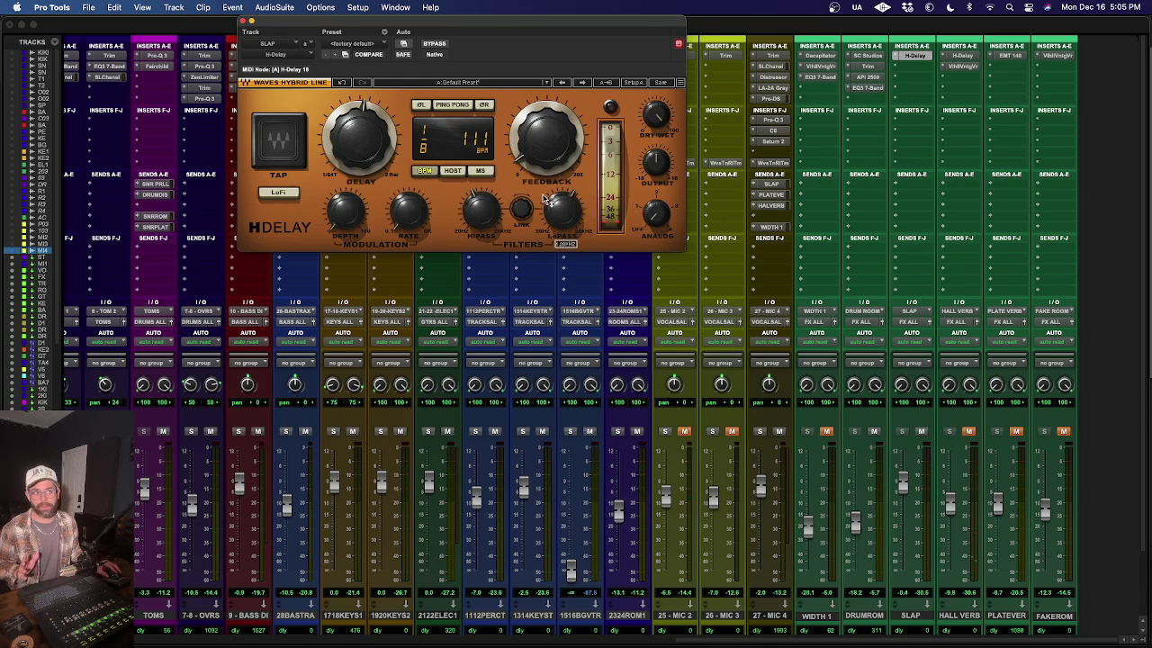
{"action": "mouse_move", "coordinate": [571, 218]}
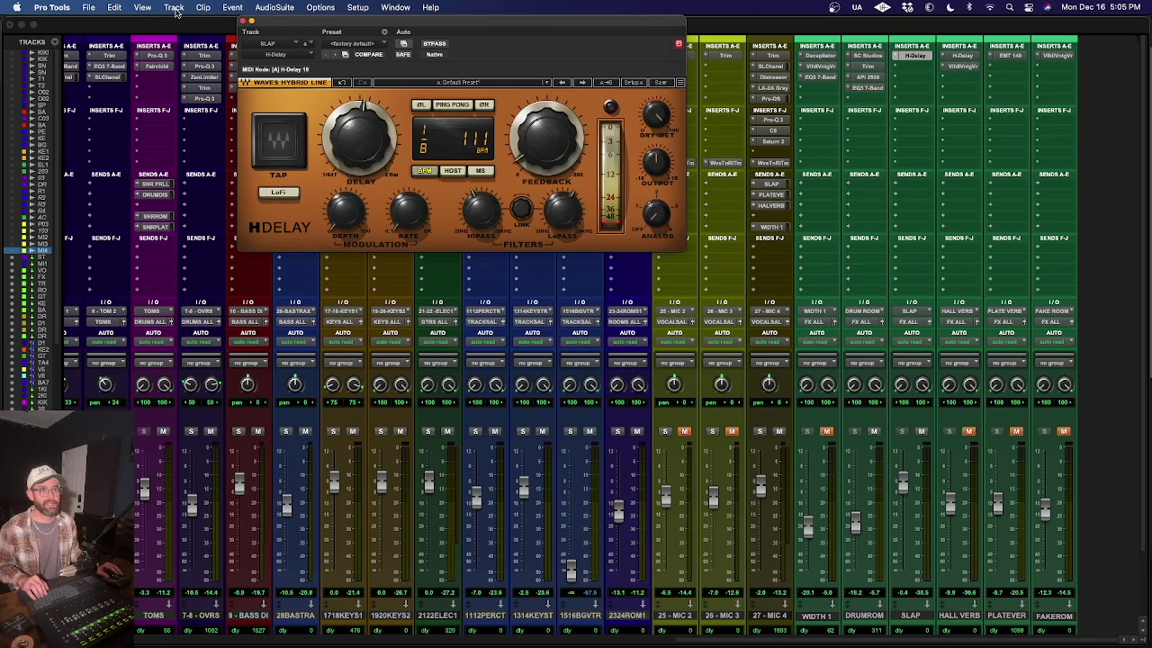
{"action": "left_click", "coordinate": [242, 21]}
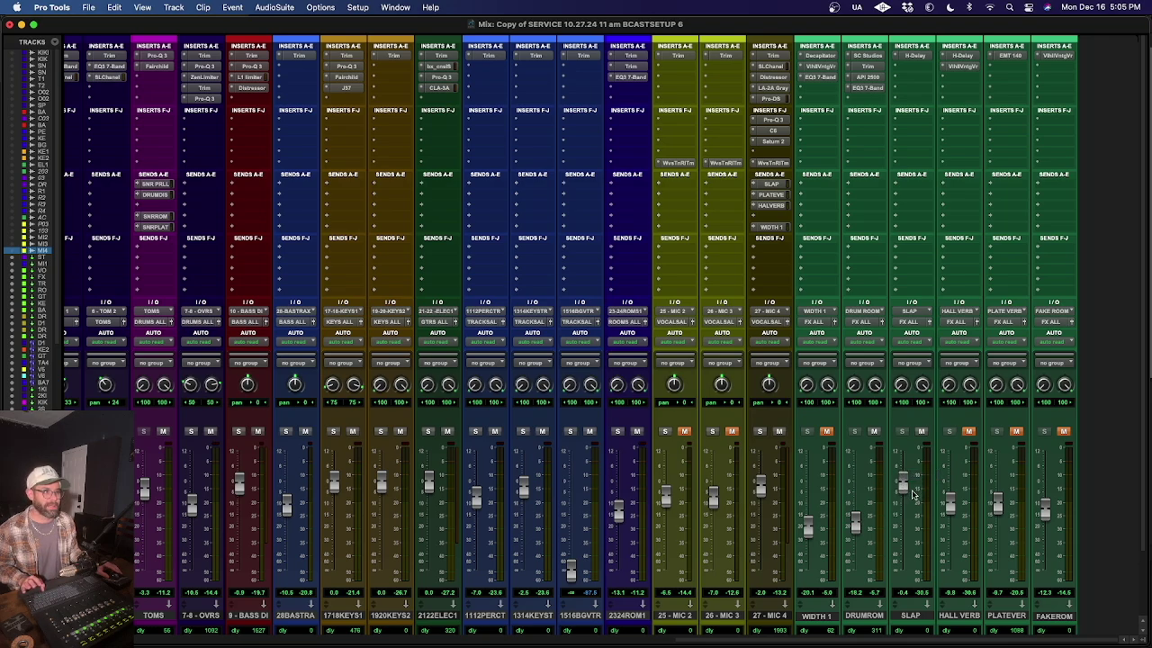
Step: Lower the SLAP fader in playback, compare the return muted and unmuted, and settle it at about -9.7 dB
{"action": "key", "text": "space"}
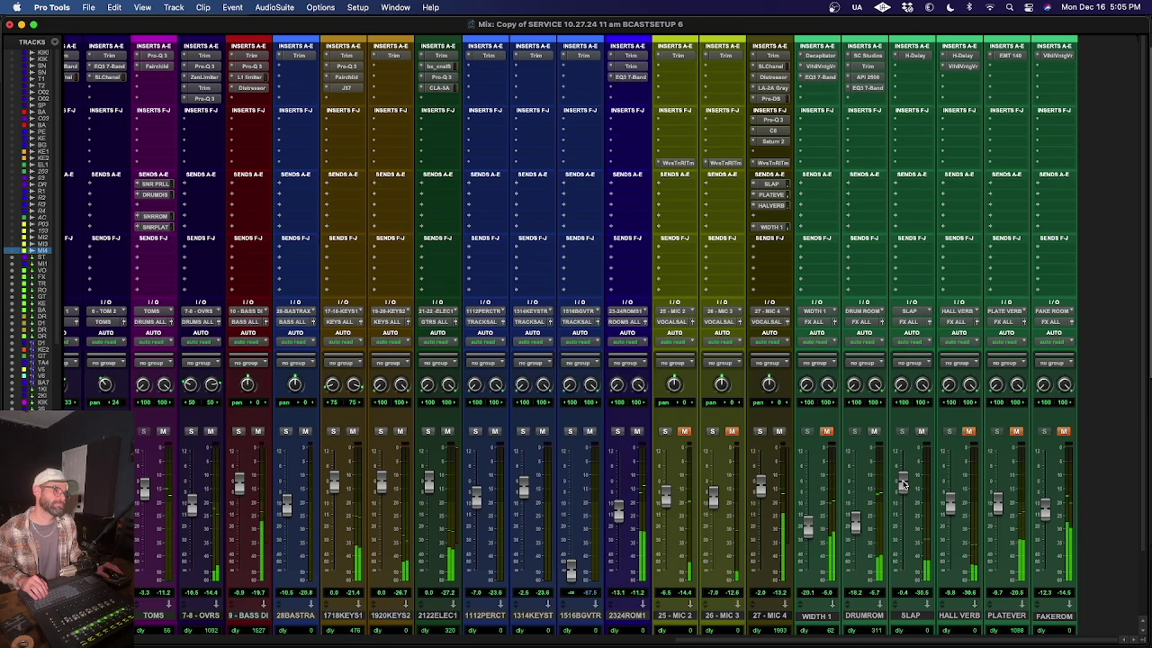
{"action": "left_click_drag", "start_coordinate": [903, 484], "coordinate": [907, 509]}
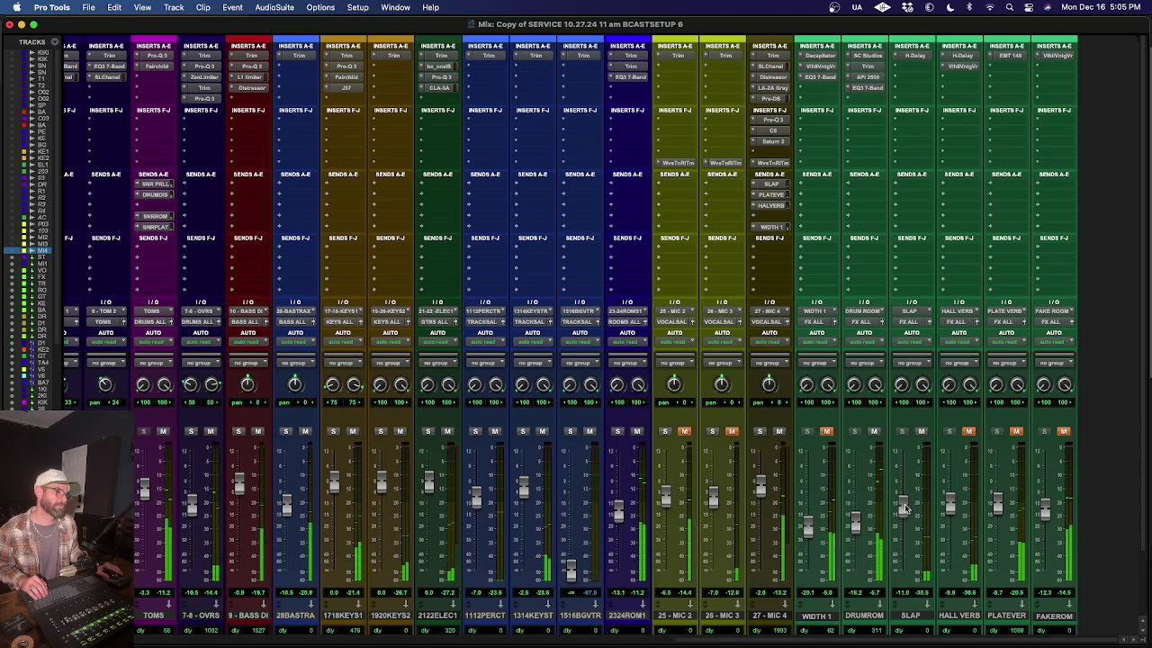
{"action": "left_click", "coordinate": [921, 432]}
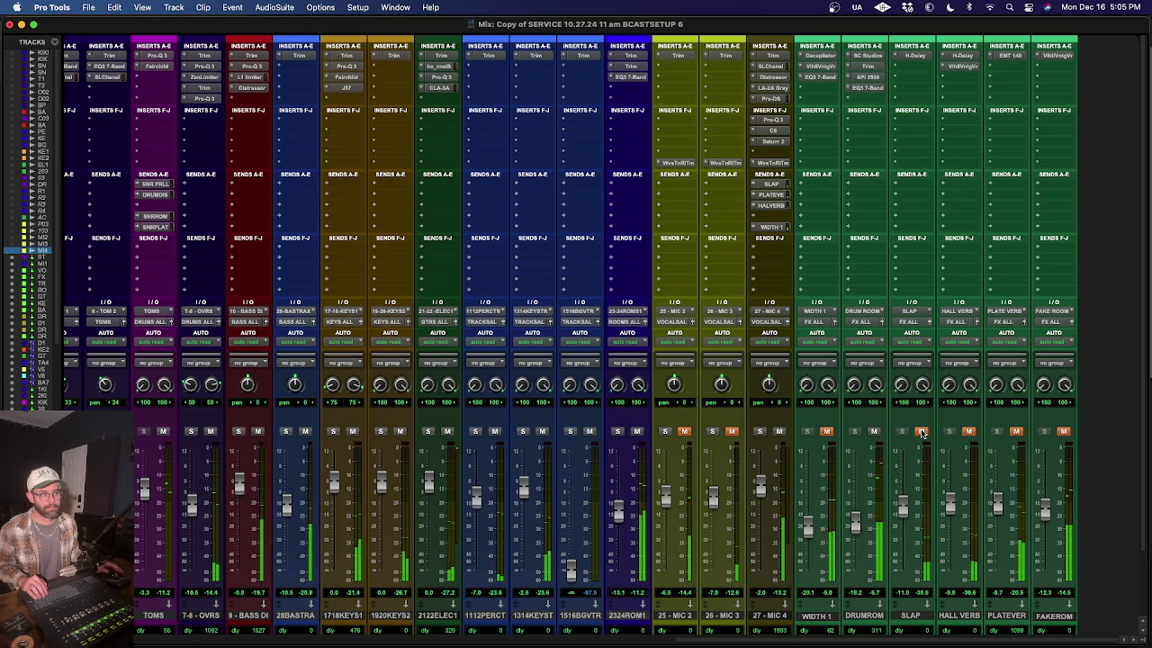
{"action": "left_click", "coordinate": [921, 432]}
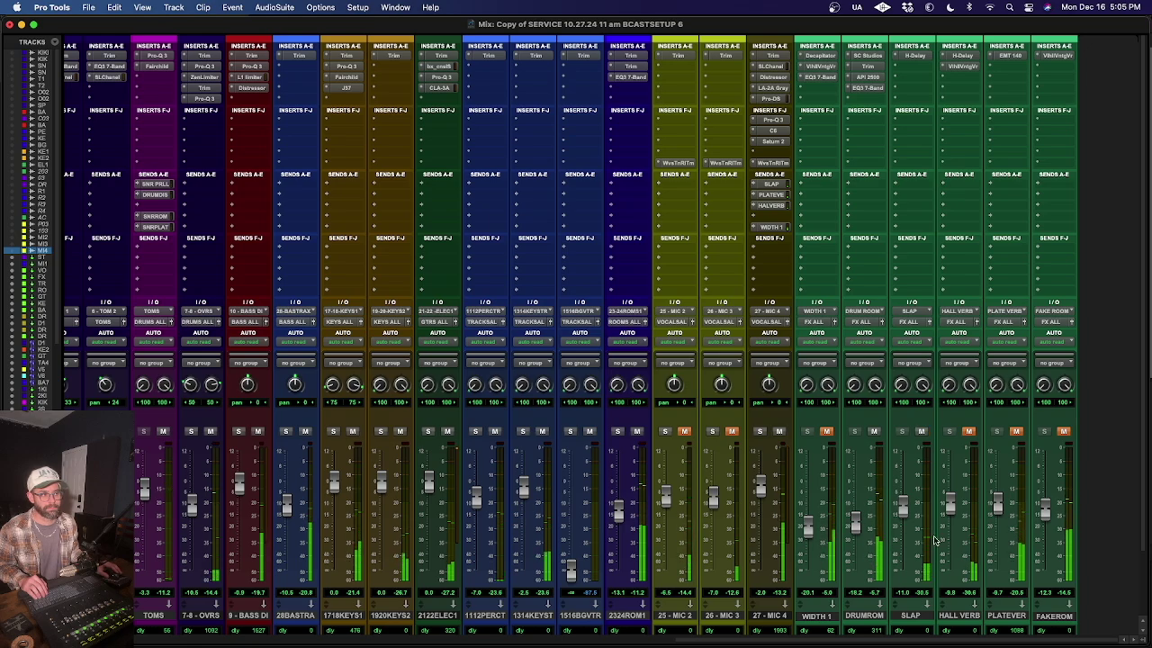
{"action": "left_click_drag", "start_coordinate": [904, 505], "coordinate": [904, 507]}
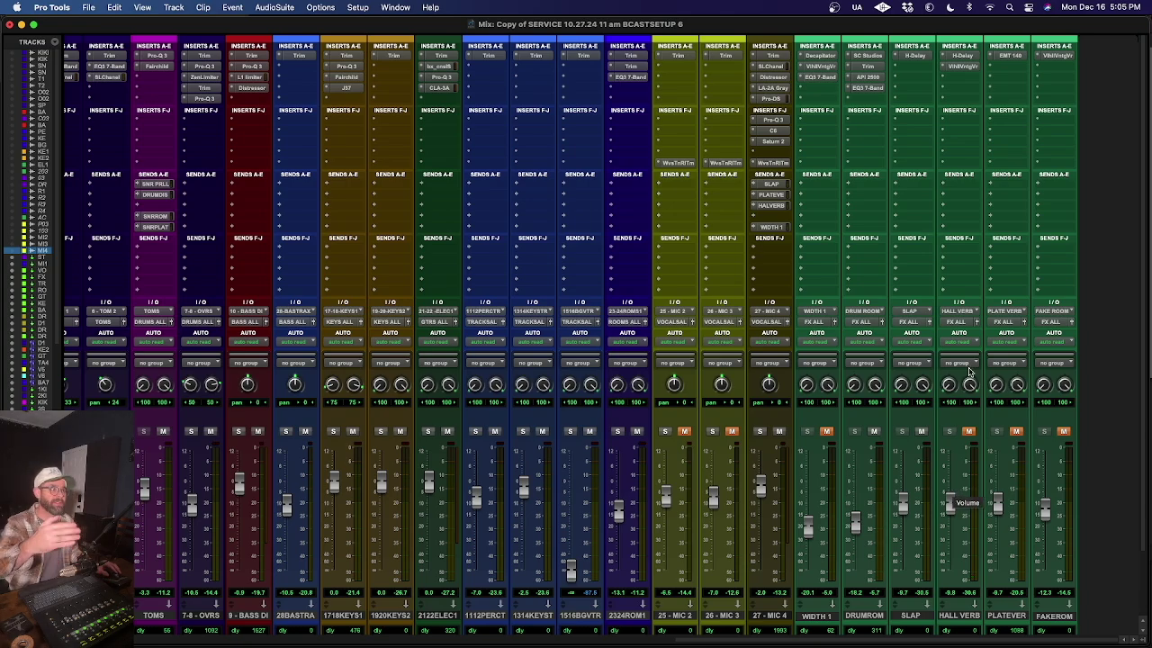
Step: Check the Feedback control in the SLAP return's H-Delay and raise the SLAP fader to about +0.4 dB
{"action": "left_click", "coordinate": [928, 55]}
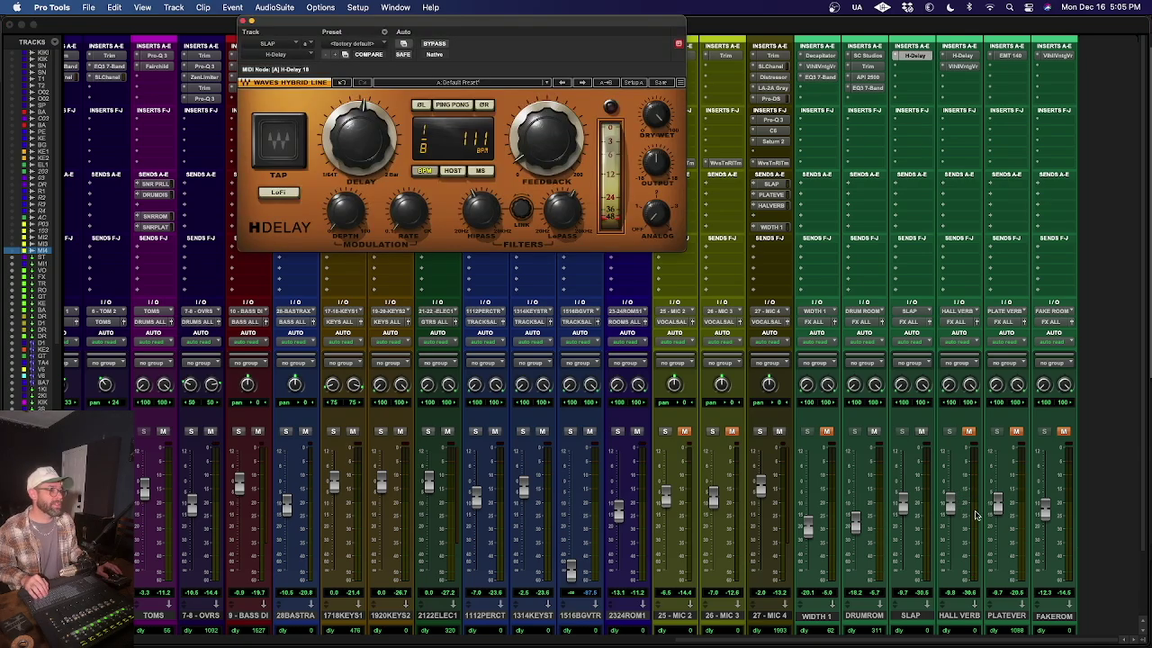
{"action": "left_click_drag", "start_coordinate": [907, 504], "coordinate": [904, 489]}
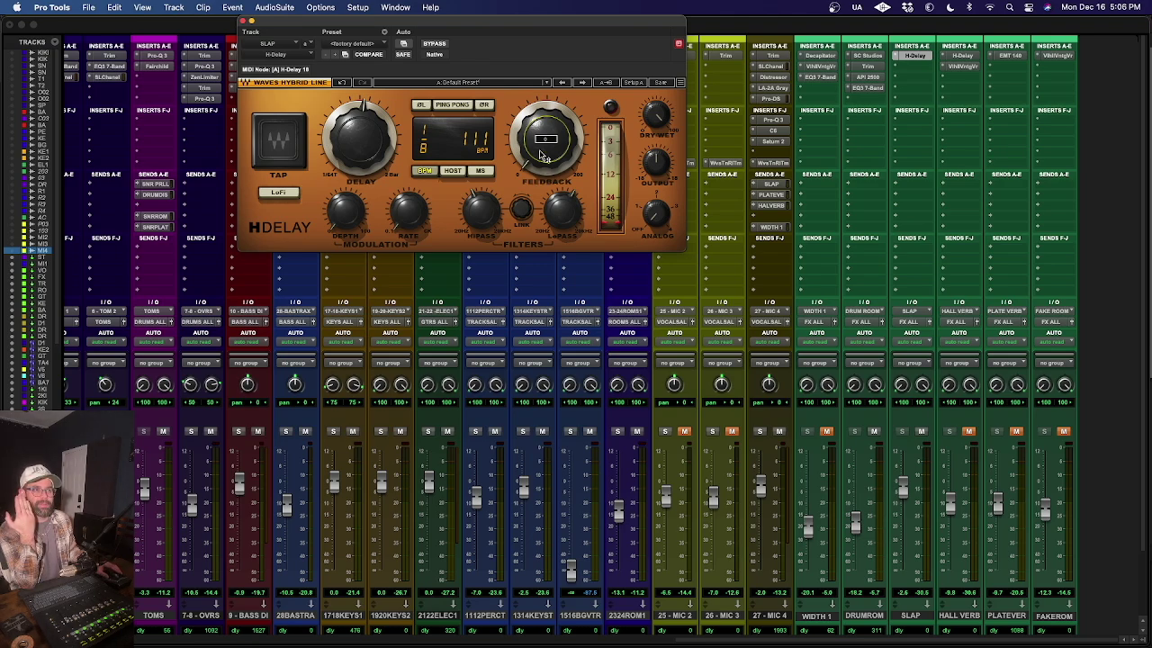
{"action": "left_click_drag", "start_coordinate": [543, 156], "coordinate": [543, 138]}
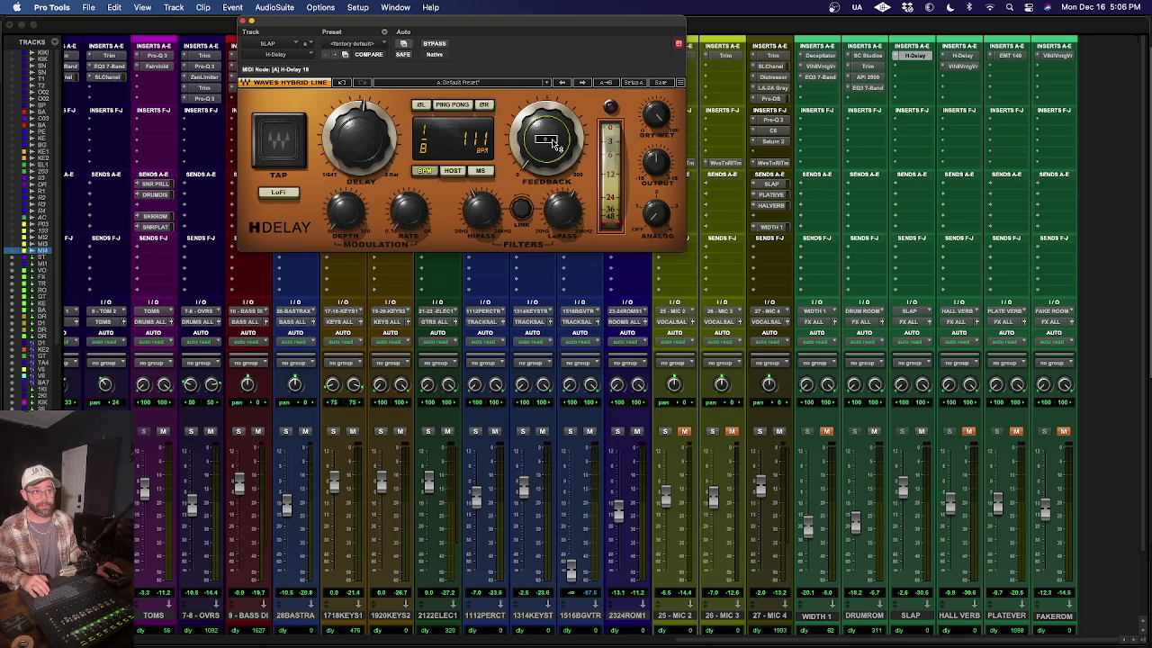
{"action": "left_click_drag", "start_coordinate": [554, 144], "coordinate": [553, 126]}
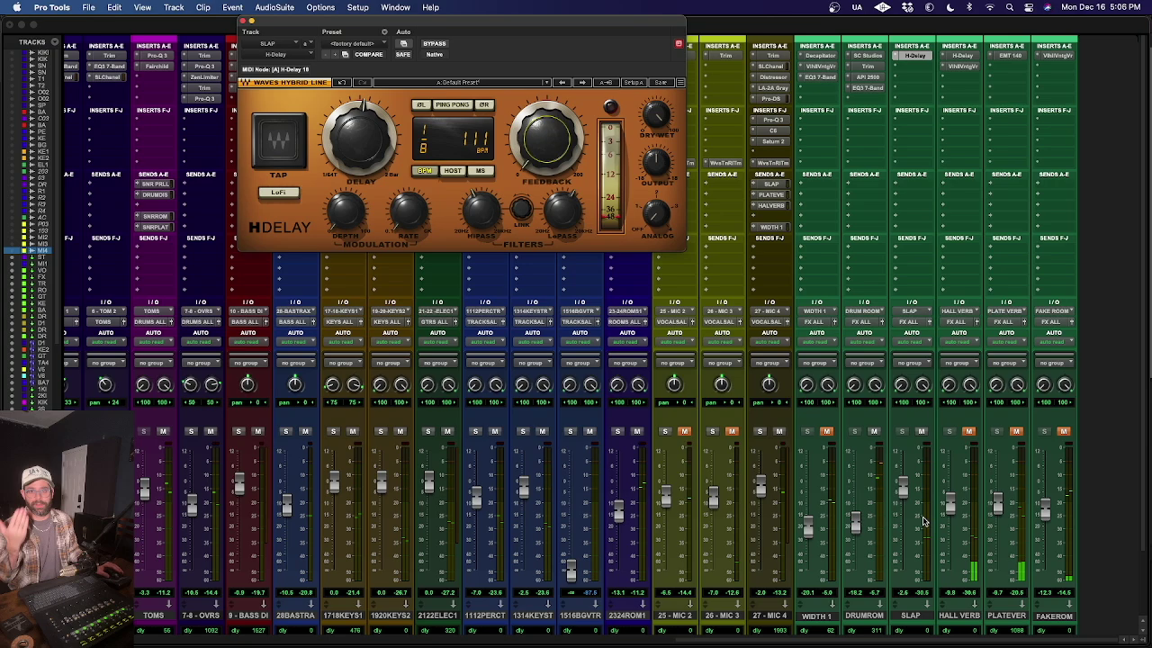
{"action": "left_click_drag", "start_coordinate": [903, 490], "coordinate": [904, 484]}
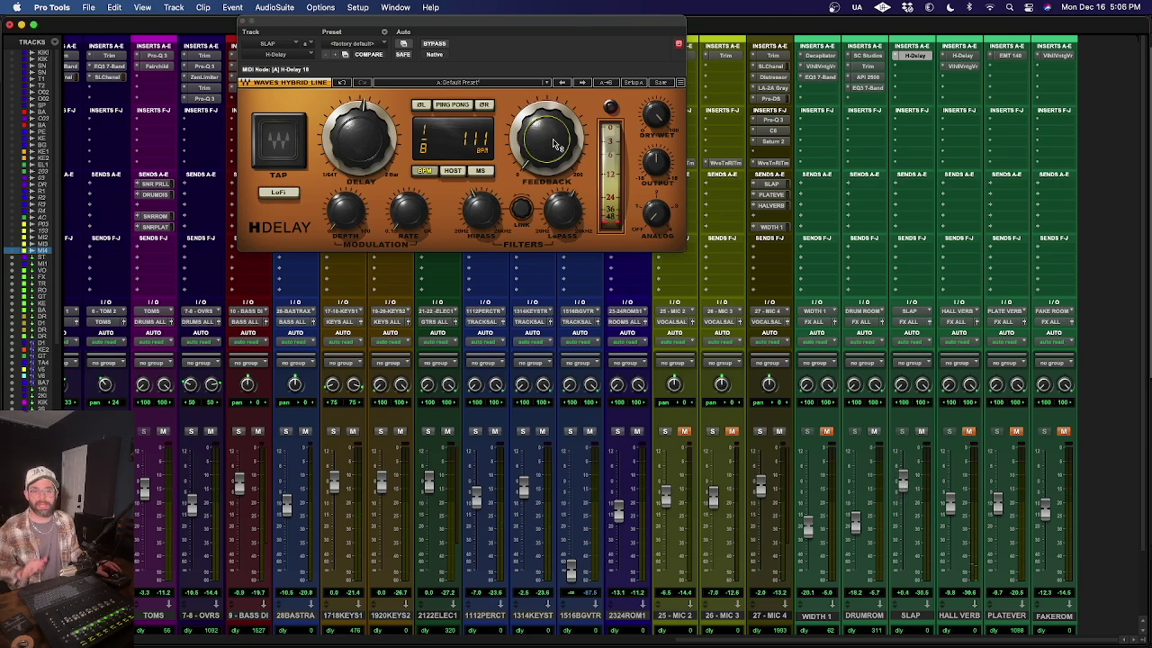
Step: Audition the slap delay in playback, lower the SLAP fader to about -10.1 dB, and close the H-Delay
{"action": "mouse_move", "coordinate": [553, 144]}
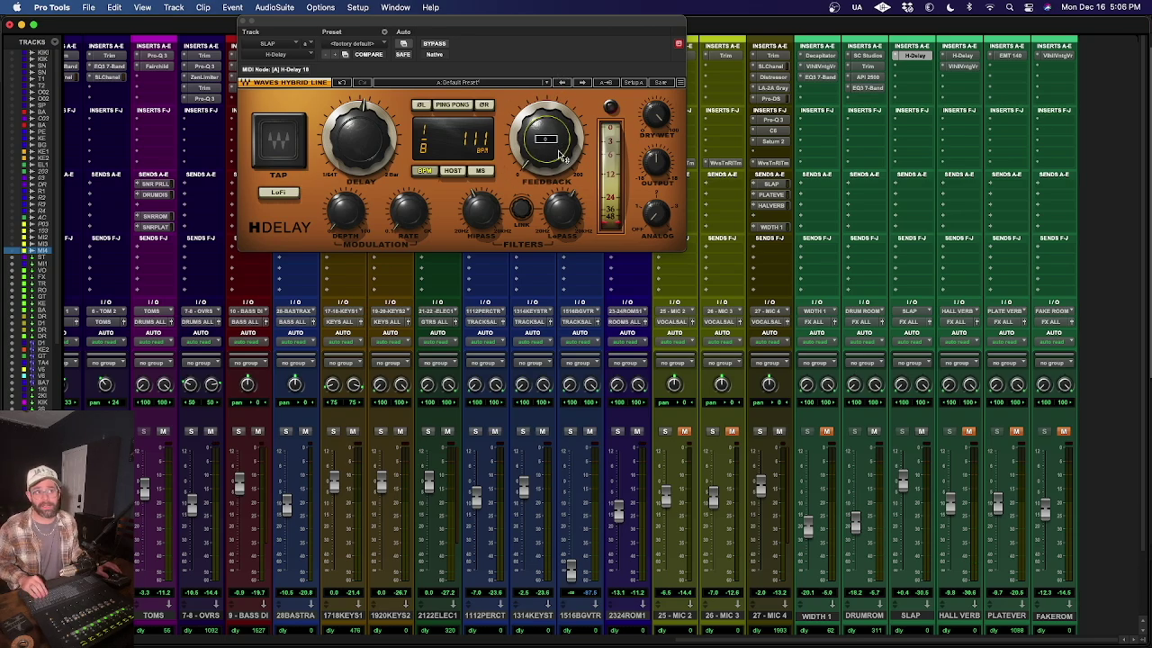
{"action": "key", "text": "space"}
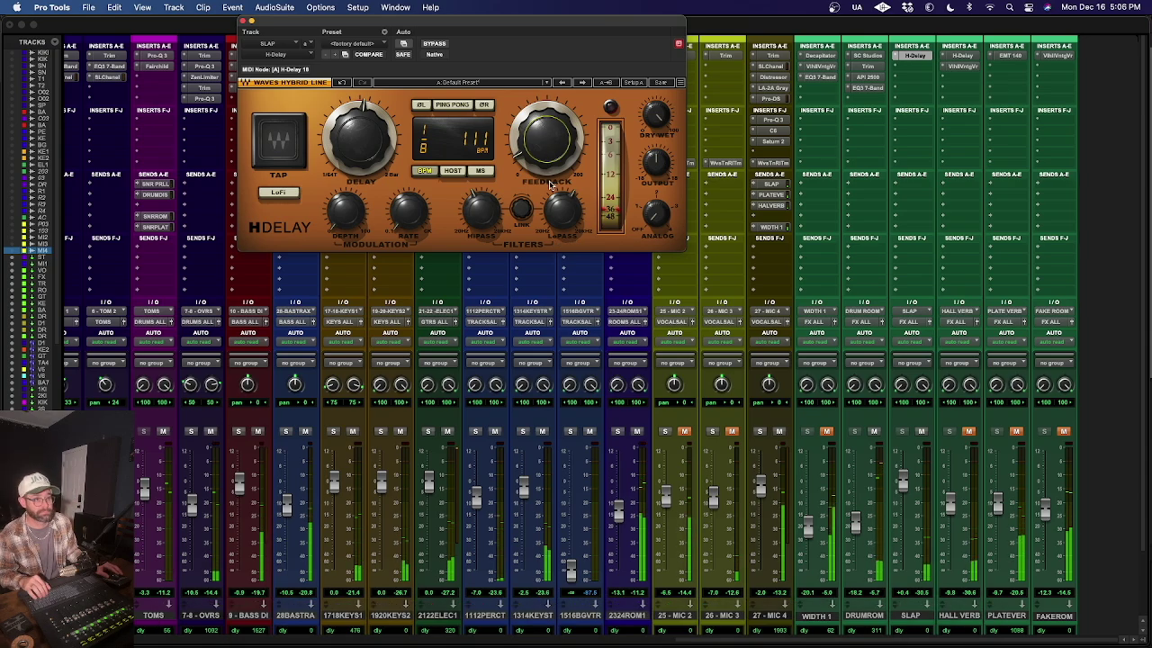
{"action": "left_click_drag", "start_coordinate": [904, 484], "coordinate": [901, 519]}
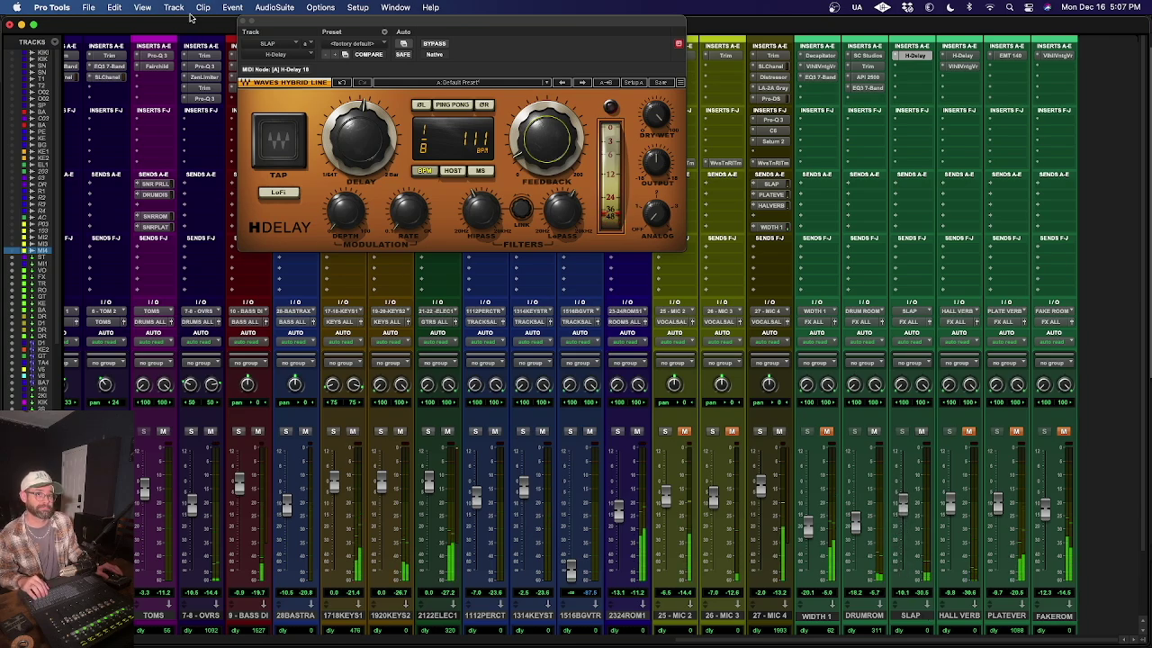
{"action": "key", "text": "super+w"}
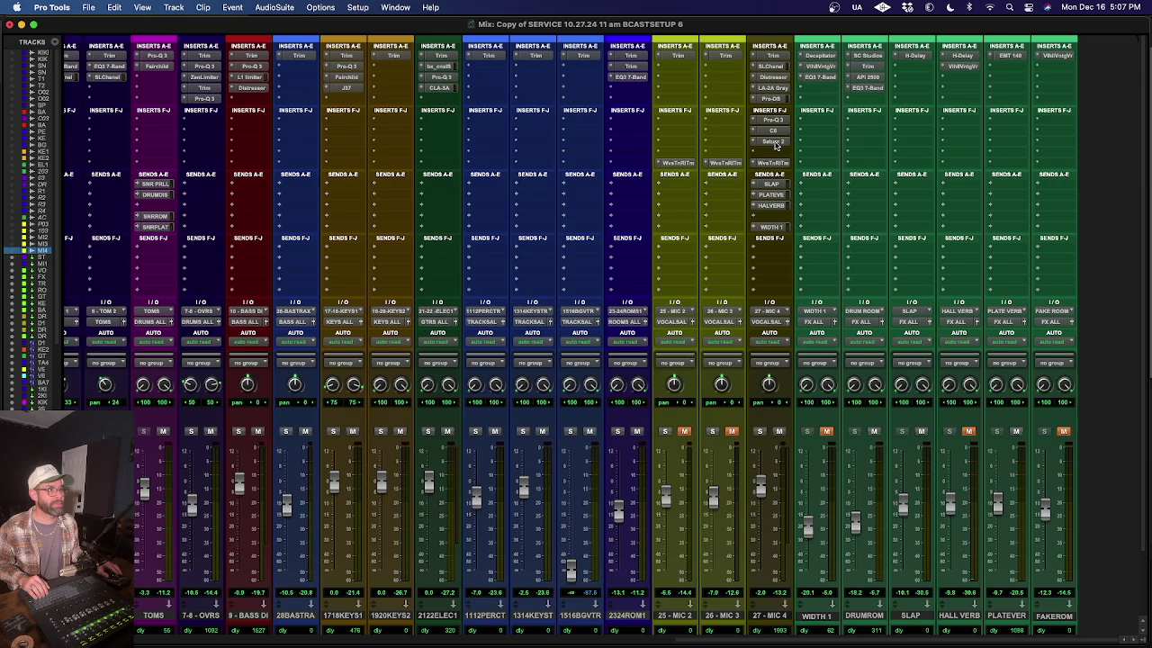
Step: Inspect the PLATE VERB return's EMT 140, then raise the return's fader to about +0.4 dB during playback
{"action": "left_click", "coordinate": [1007, 55]}
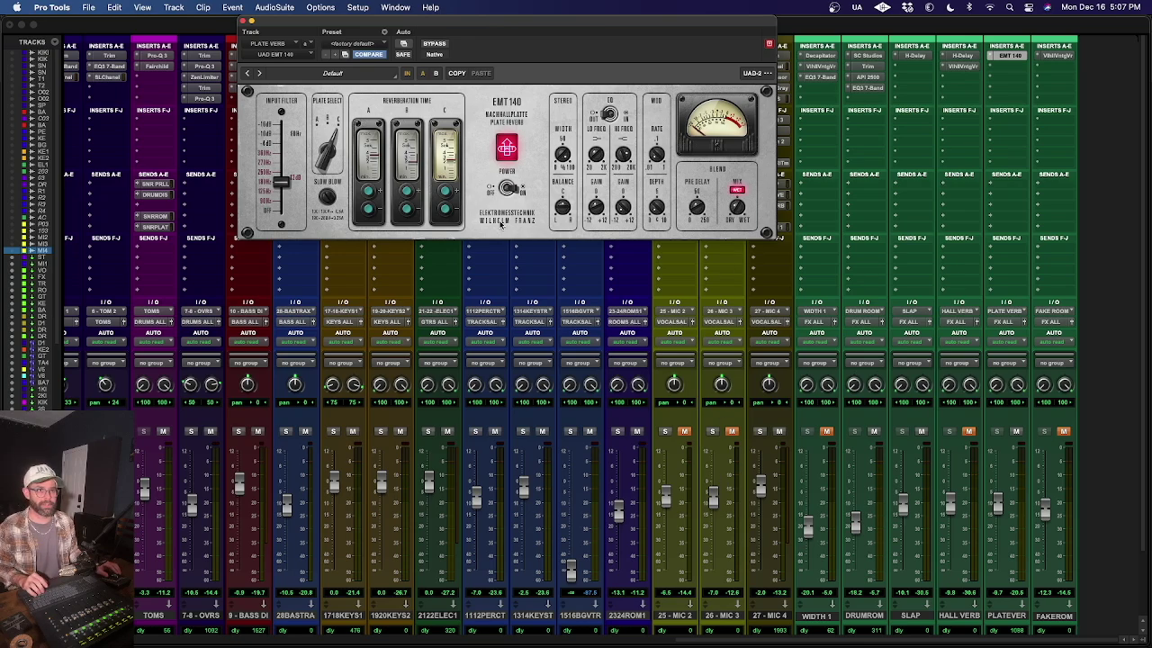
{"action": "left_click", "coordinate": [241, 20]}
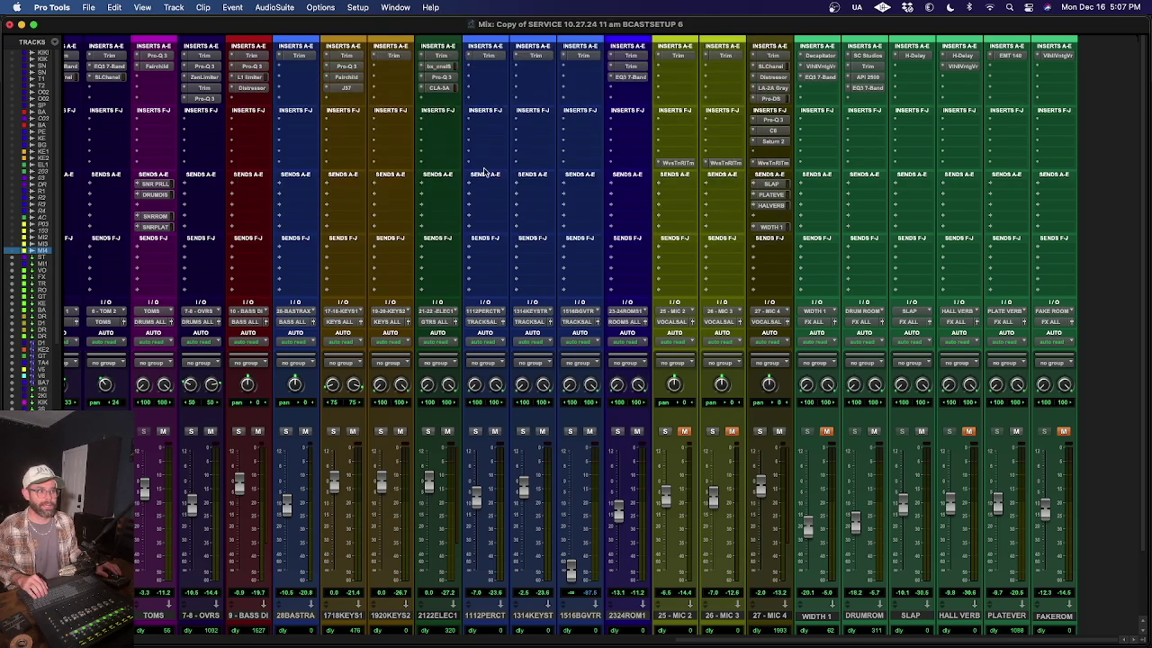
{"action": "key", "text": "space"}
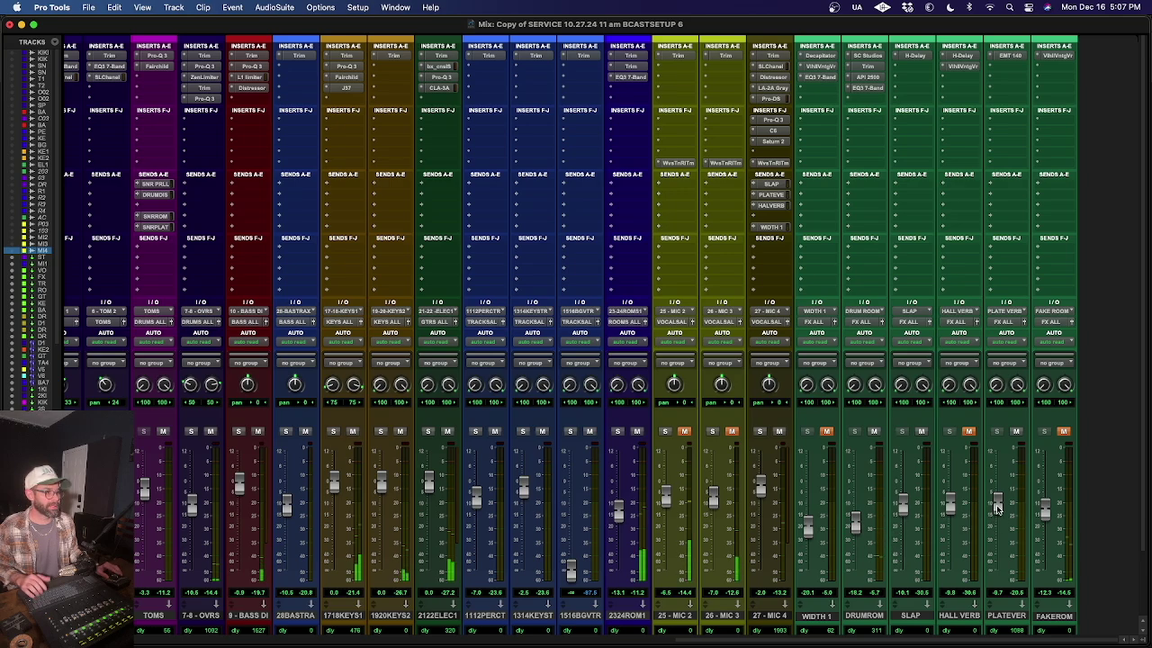
{"action": "left_click_drag", "start_coordinate": [997, 517], "coordinate": [997, 486]}
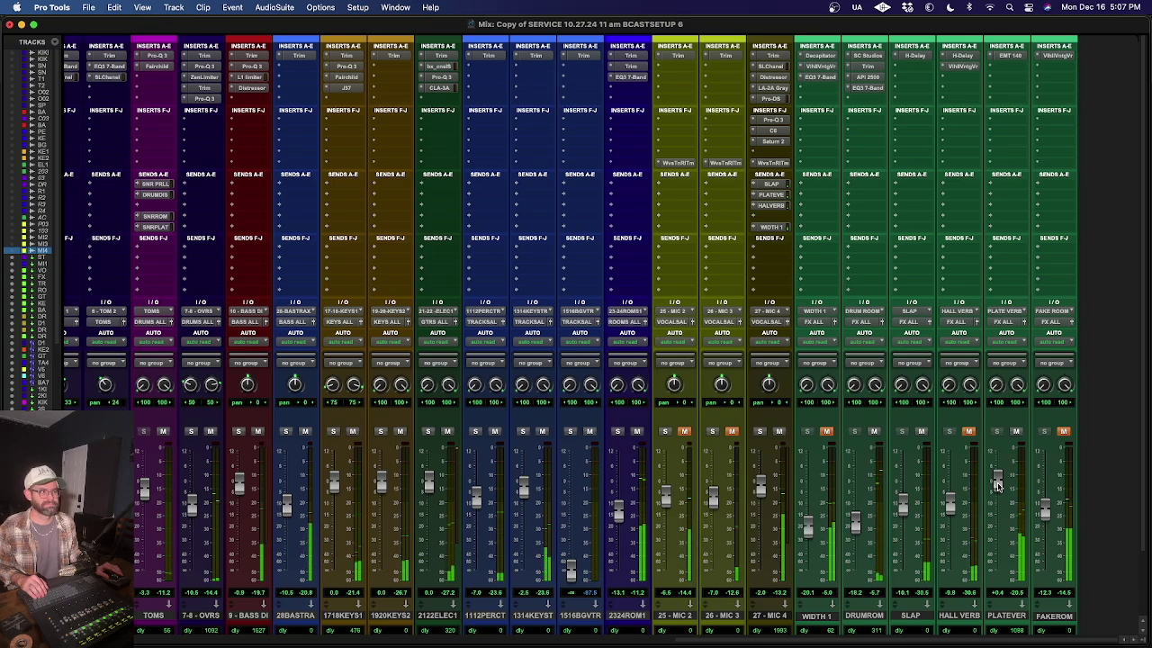
Step: Audition the PLATE VERB return with its EMT 140 open, close the plug-in, and lower the fader to about -10.2 dB
{"action": "left_click", "coordinate": [1008, 56]}
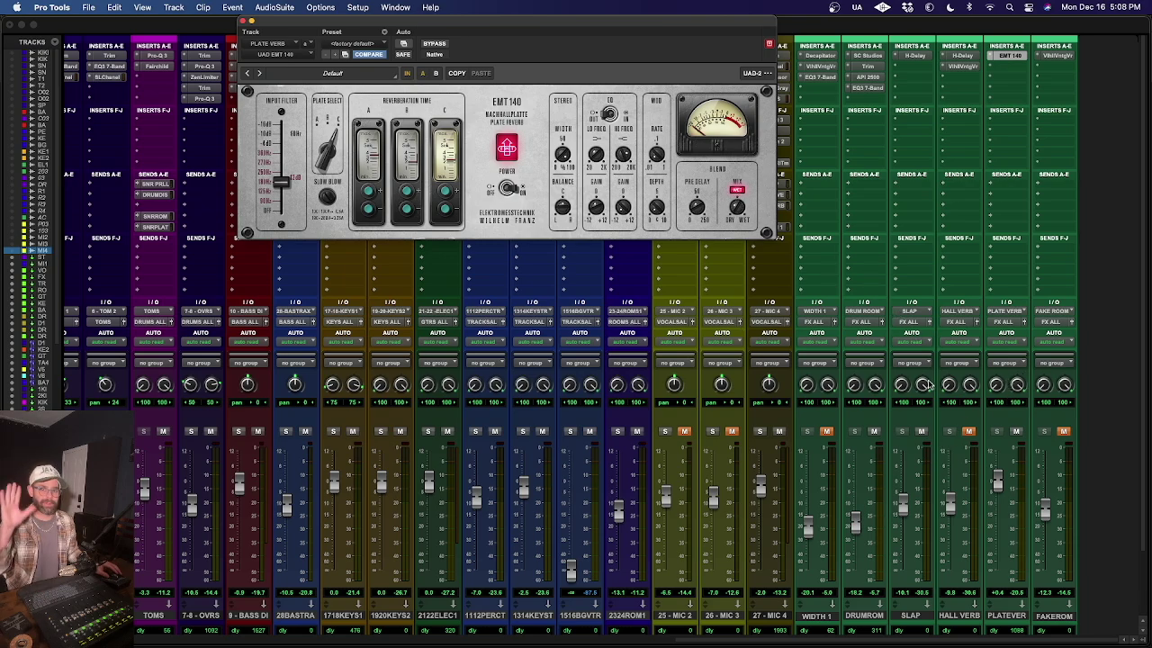
{"action": "key", "text": "space"}
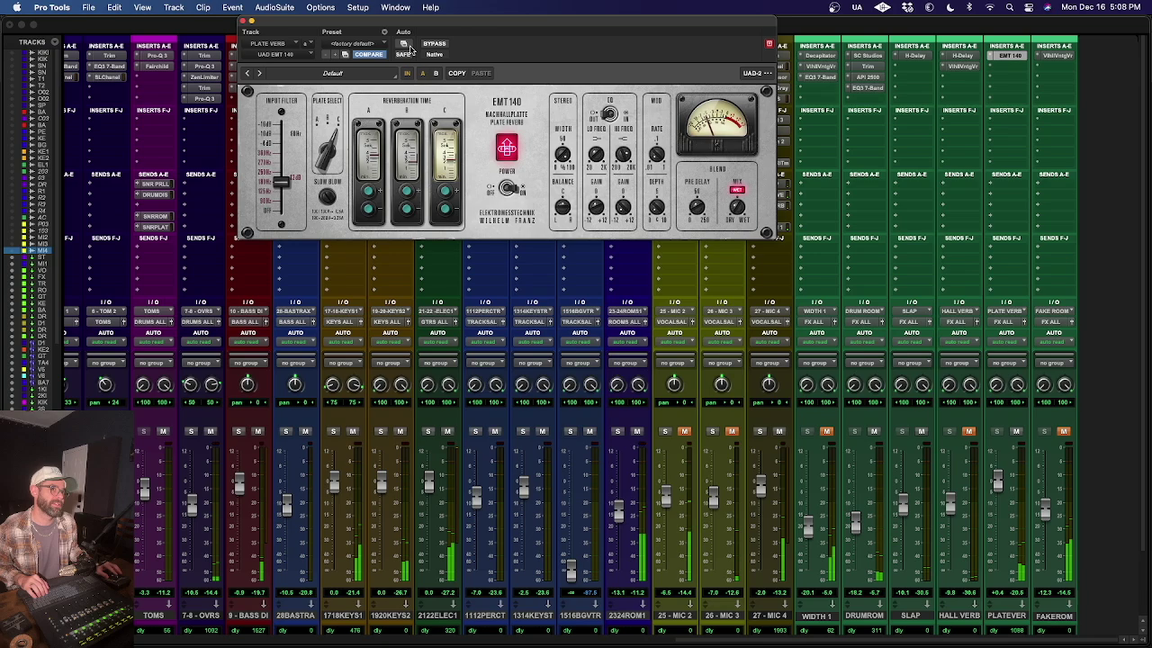
{"action": "left_click", "coordinate": [242, 20]}
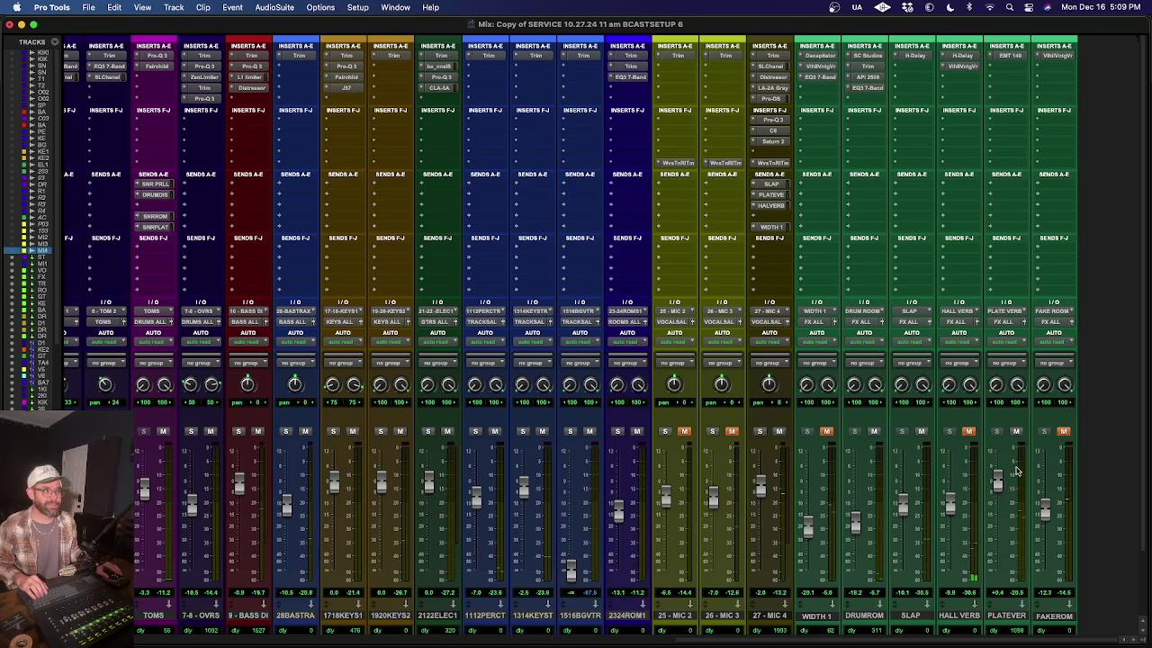
{"action": "left_click_drag", "start_coordinate": [997, 483], "coordinate": [996, 507]}
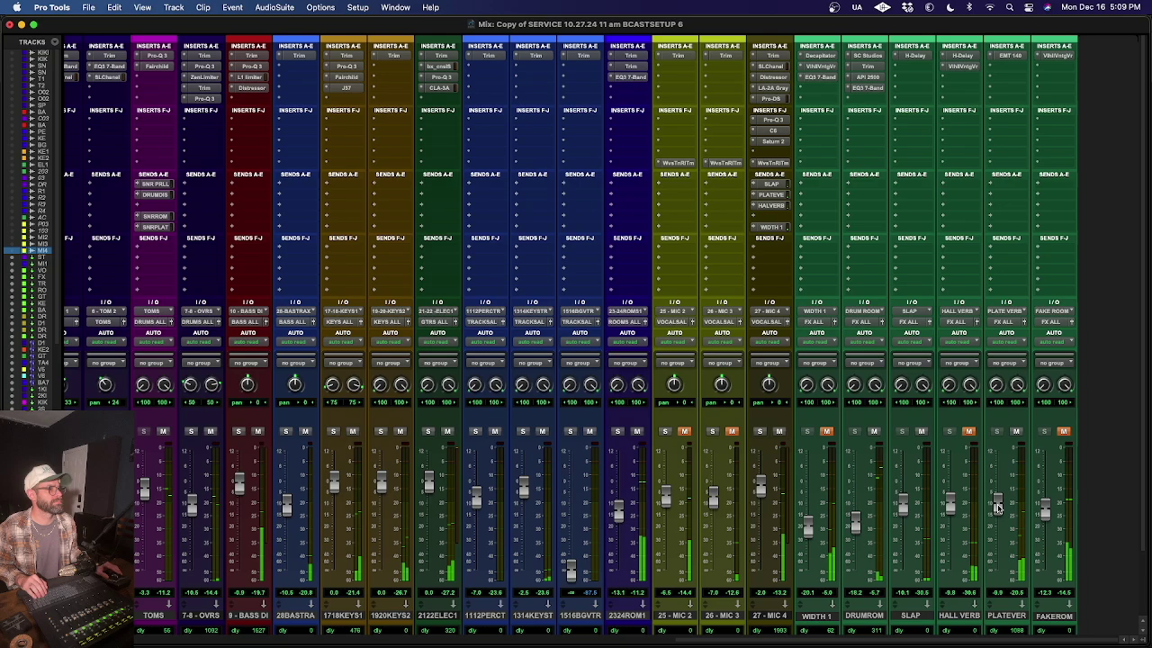
{"action": "left_click_drag", "start_coordinate": [997, 508], "coordinate": [997, 511]}
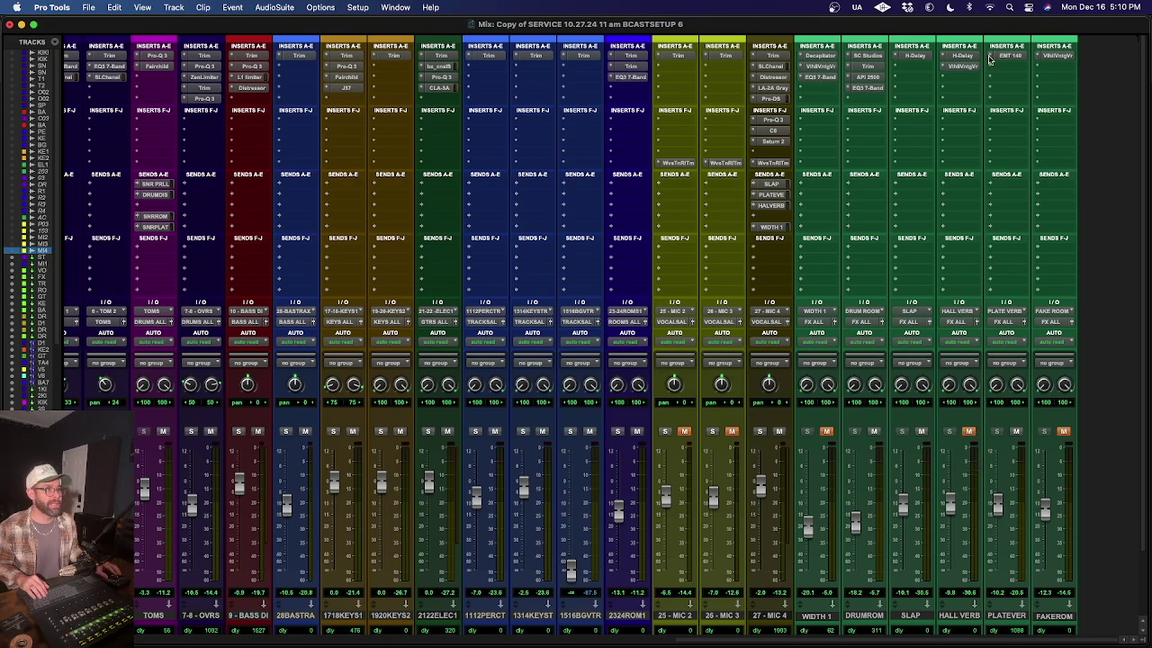
Step: Inspect the H-Delay and ValhallaVintageVerb settings on the HALL VERB return
{"action": "left_click", "coordinate": [970, 57]}
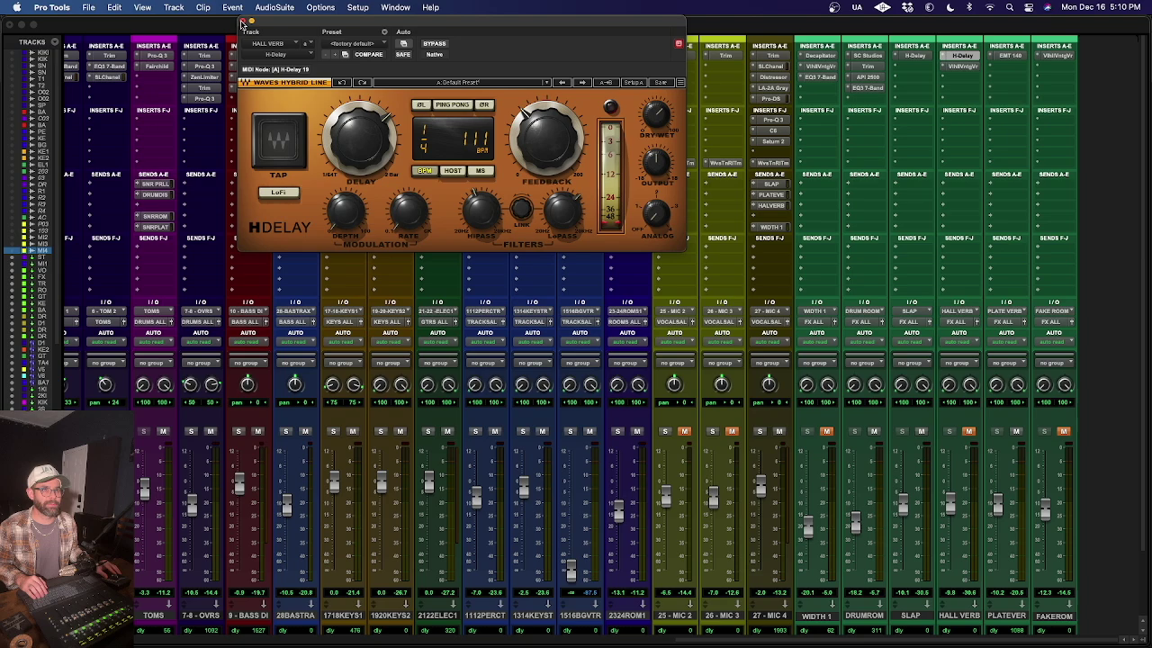
{"action": "left_click", "coordinate": [242, 20]}
{"action": "left_click", "coordinate": [962, 66]}
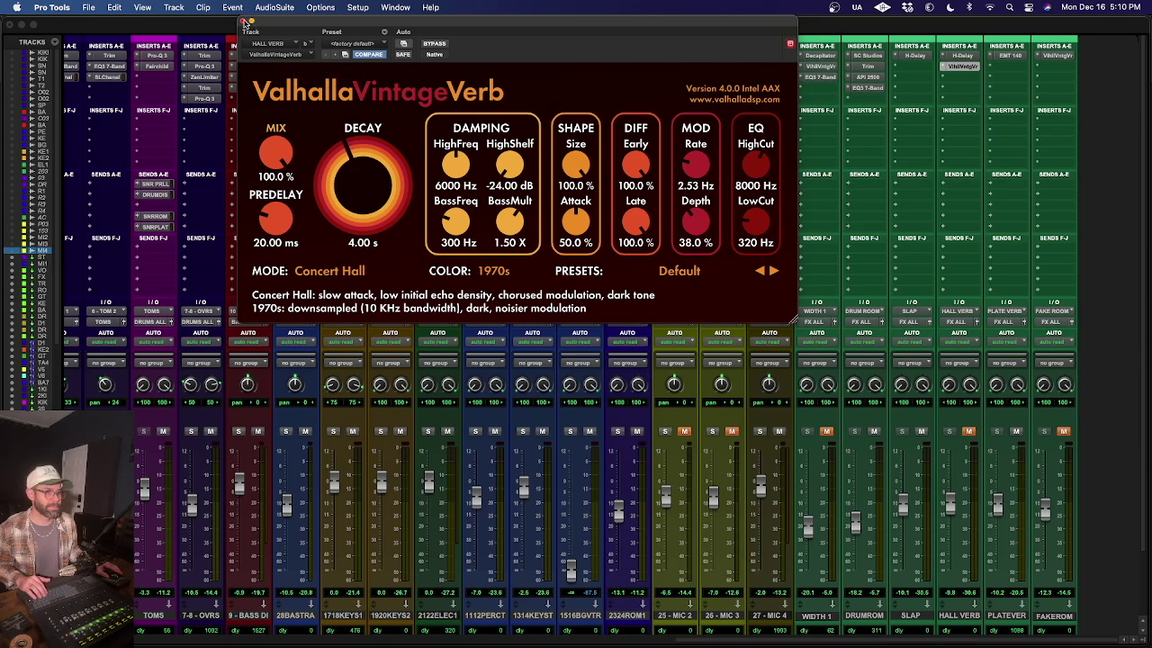
Step: Audition the unmuted HALL VERB return in playback with its fader raised to about +3.6 dB, and lower the fader to about -10.7 dB
{"action": "left_click", "coordinate": [244, 22]}
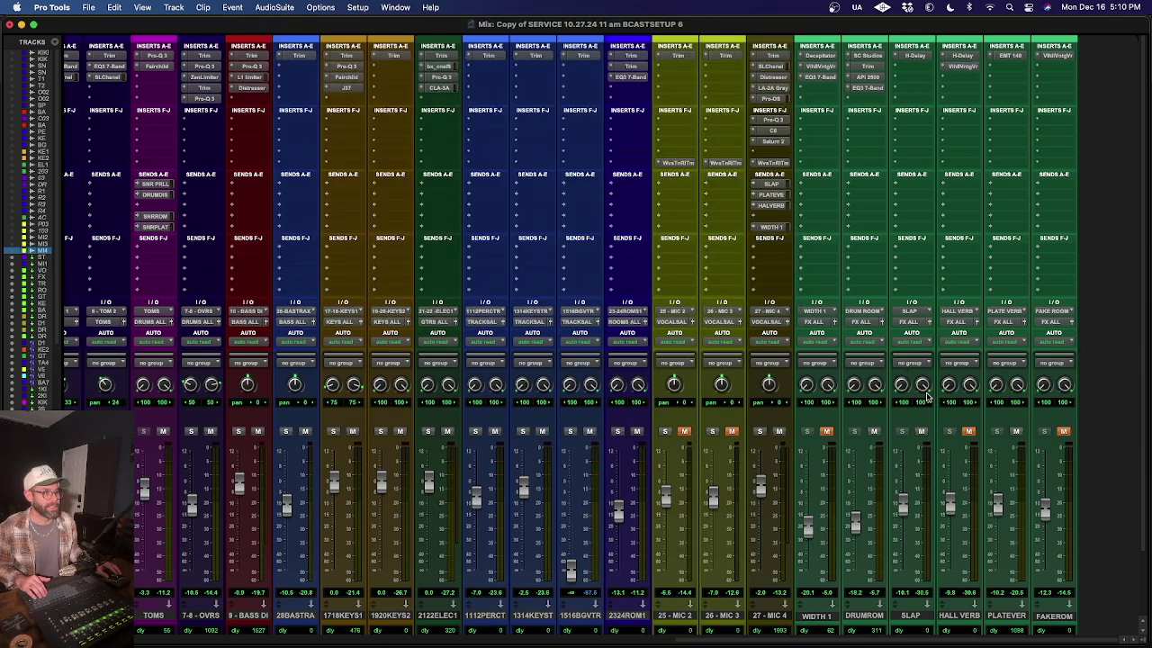
{"action": "key", "text": "space"}
{"action": "left_click", "coordinate": [969, 432]}
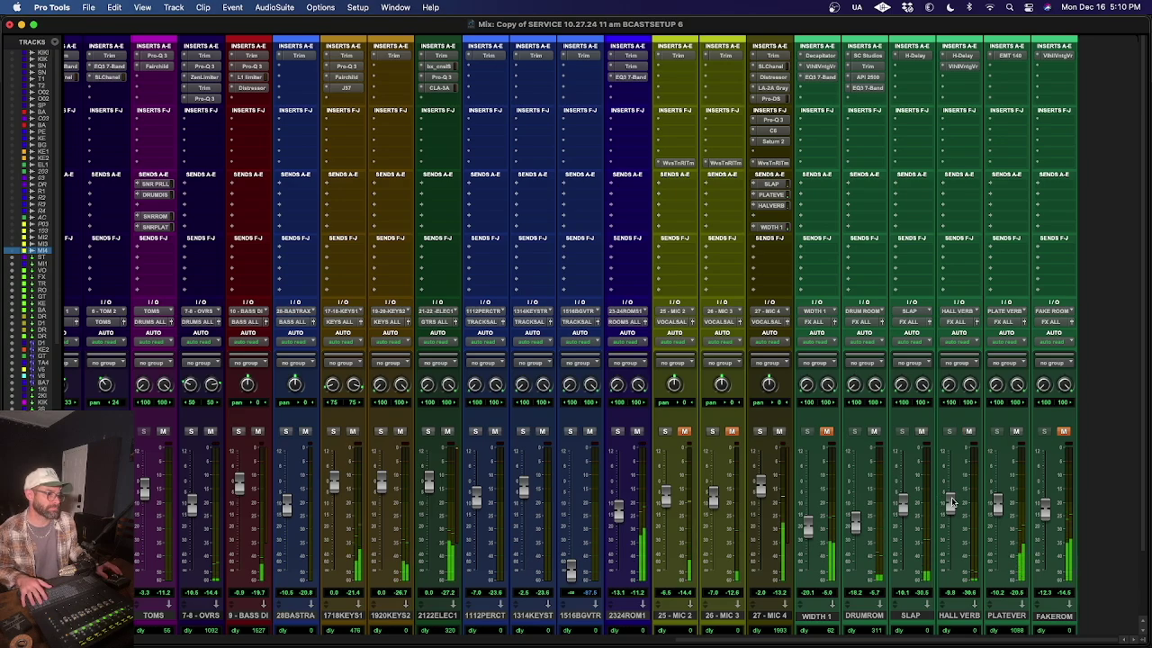
{"action": "left_click_drag", "start_coordinate": [950, 505], "coordinate": [953, 477]}
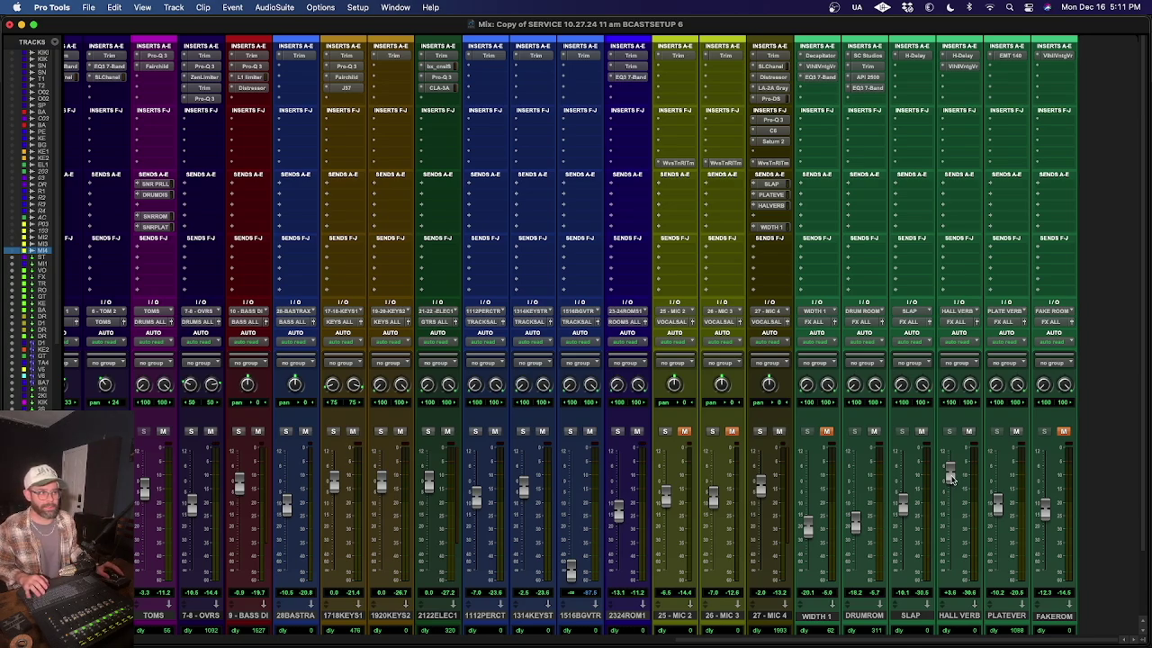
{"action": "key", "text": "space"}
{"action": "left_click_drag", "start_coordinate": [951, 479], "coordinate": [952, 511]}
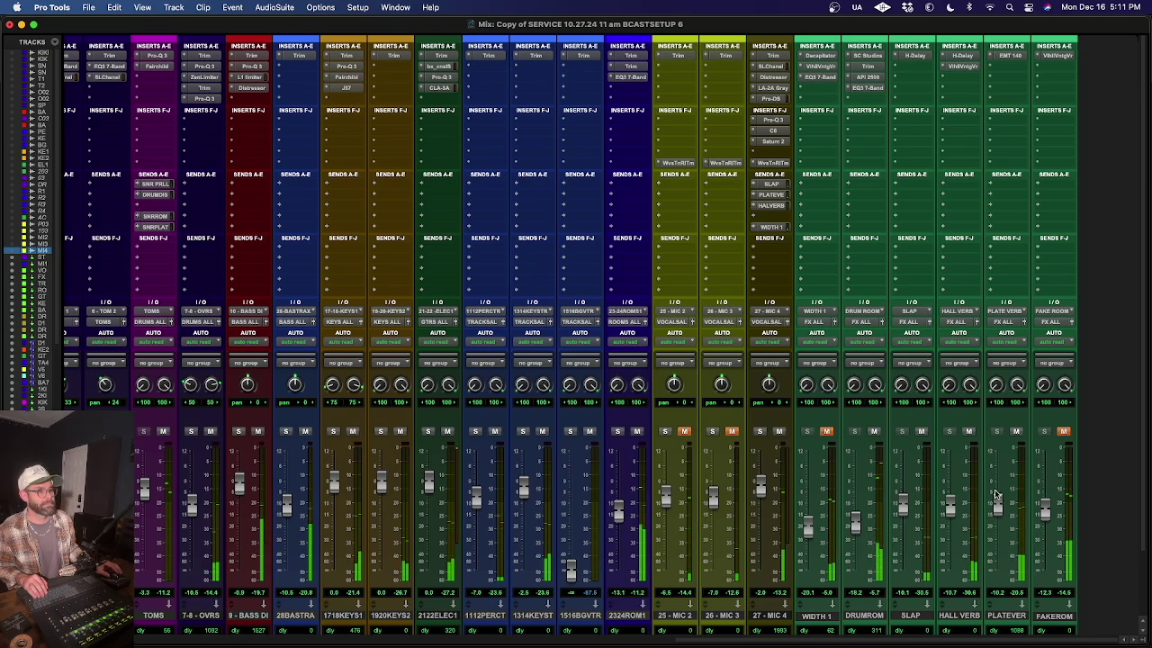
Step: Select the SLAP, HALL VERB and PLATE VERB returns and compare the mix with all three muted and unmuted during playback
{"action": "left_click", "coordinate": [911, 615]}
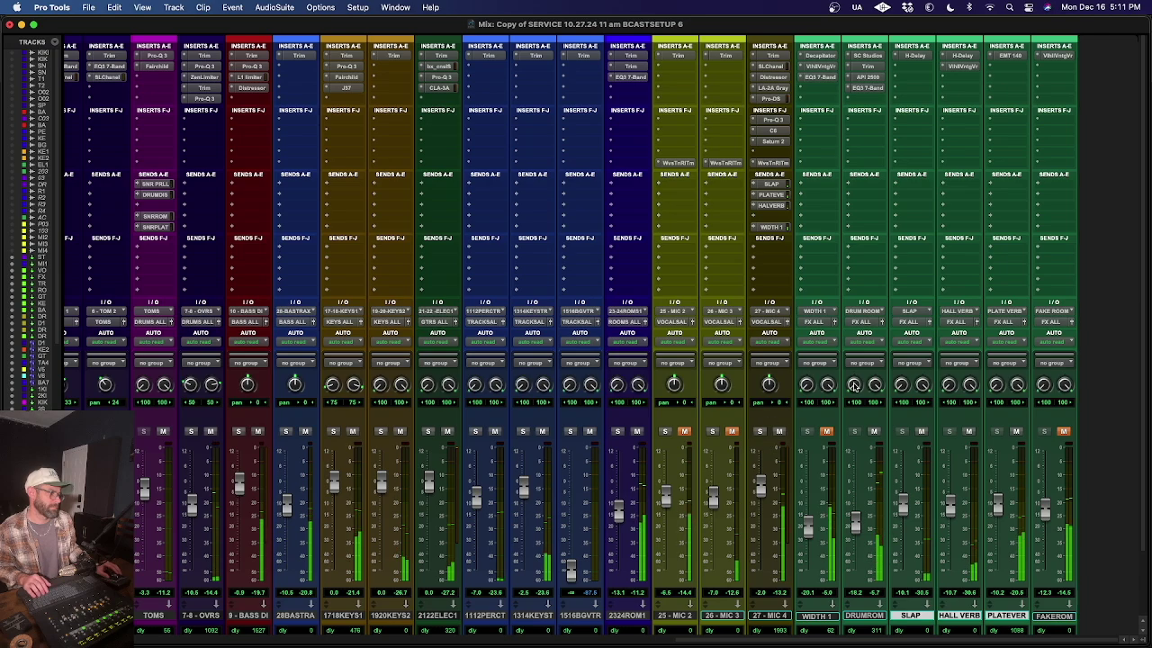
{"action": "left_click", "coordinate": [921, 432]}
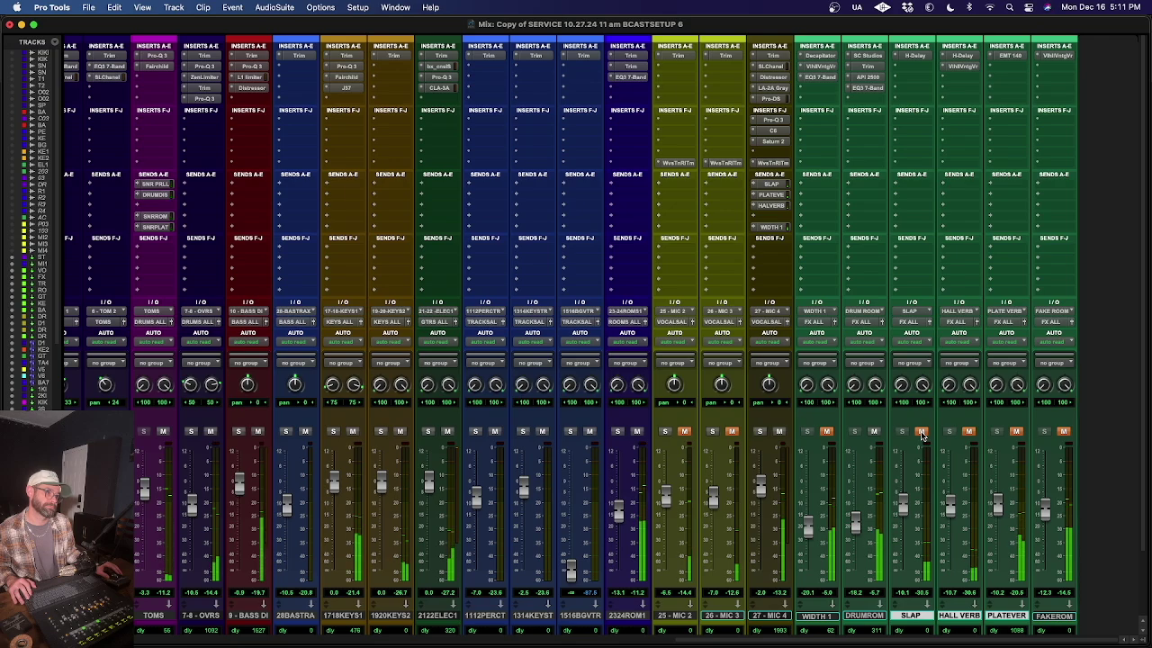
{"action": "left_click", "coordinate": [921, 432]}
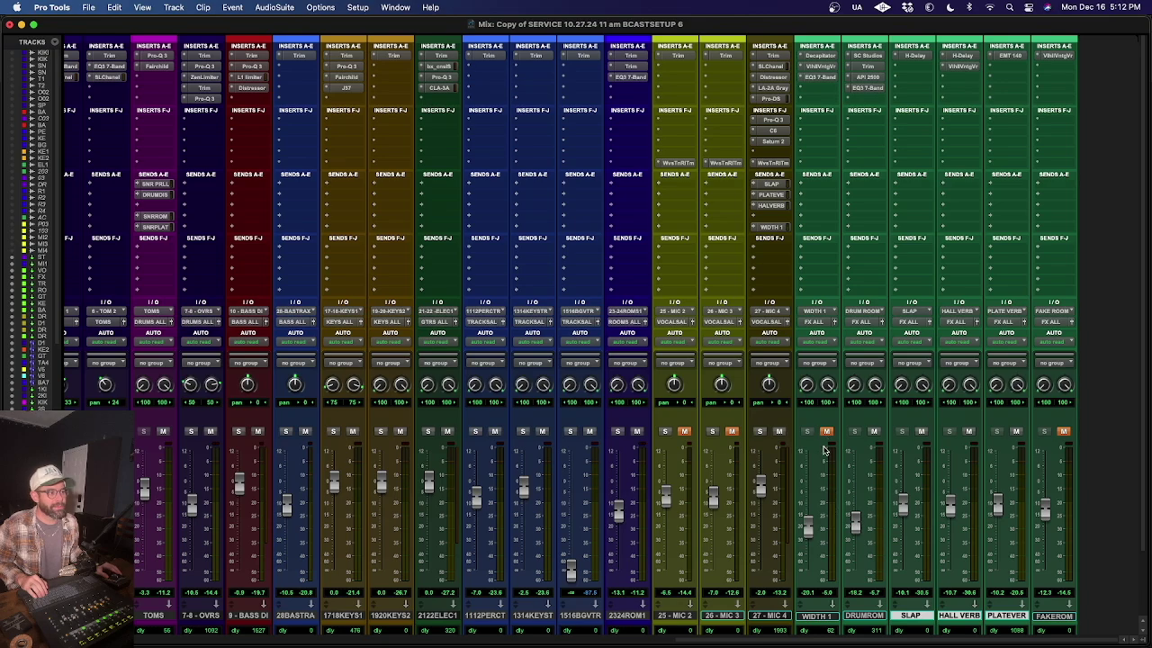
Step: Open the Decapitator on the WIDTH 1 return, raise the return's fader to about -6.2 dB, and unmute it
{"action": "left_click", "coordinate": [814, 55]}
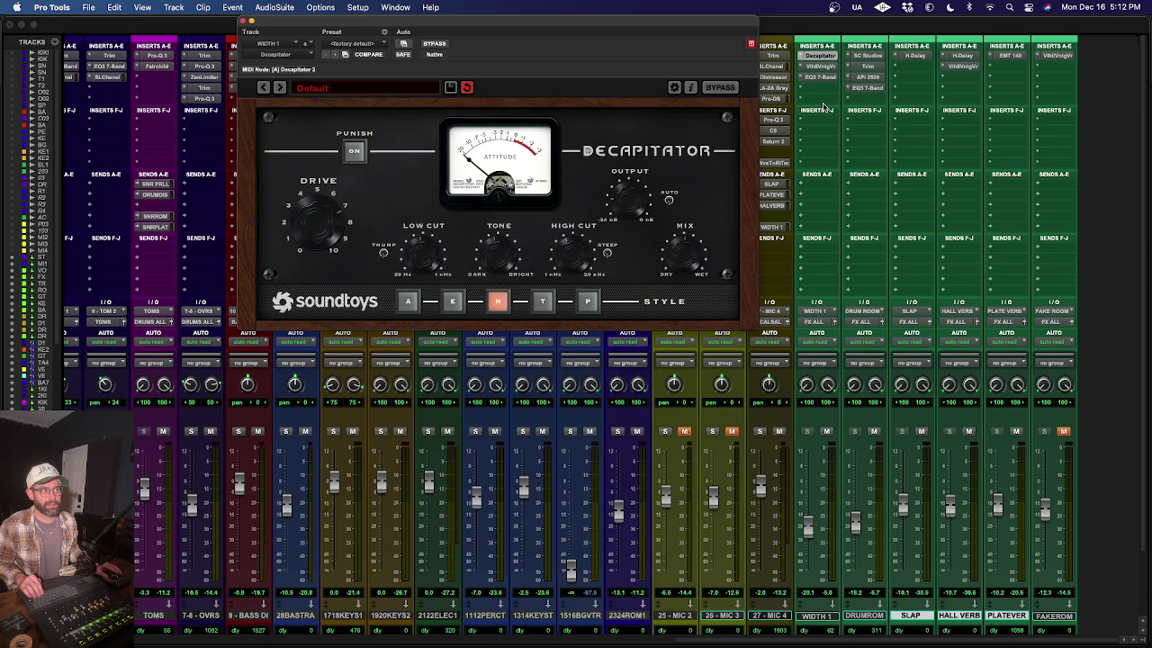
{"action": "left_click", "coordinate": [821, 68]}
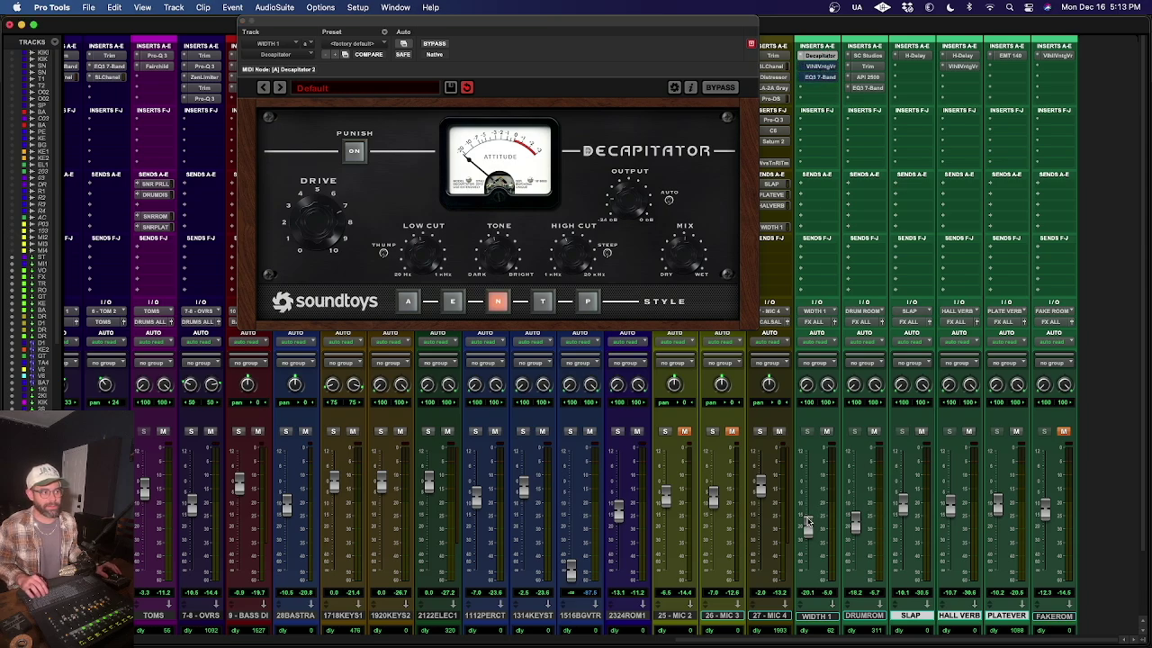
{"action": "left_click_drag", "start_coordinate": [809, 527], "coordinate": [807, 491]}
{"action": "left_click", "coordinate": [827, 431]}
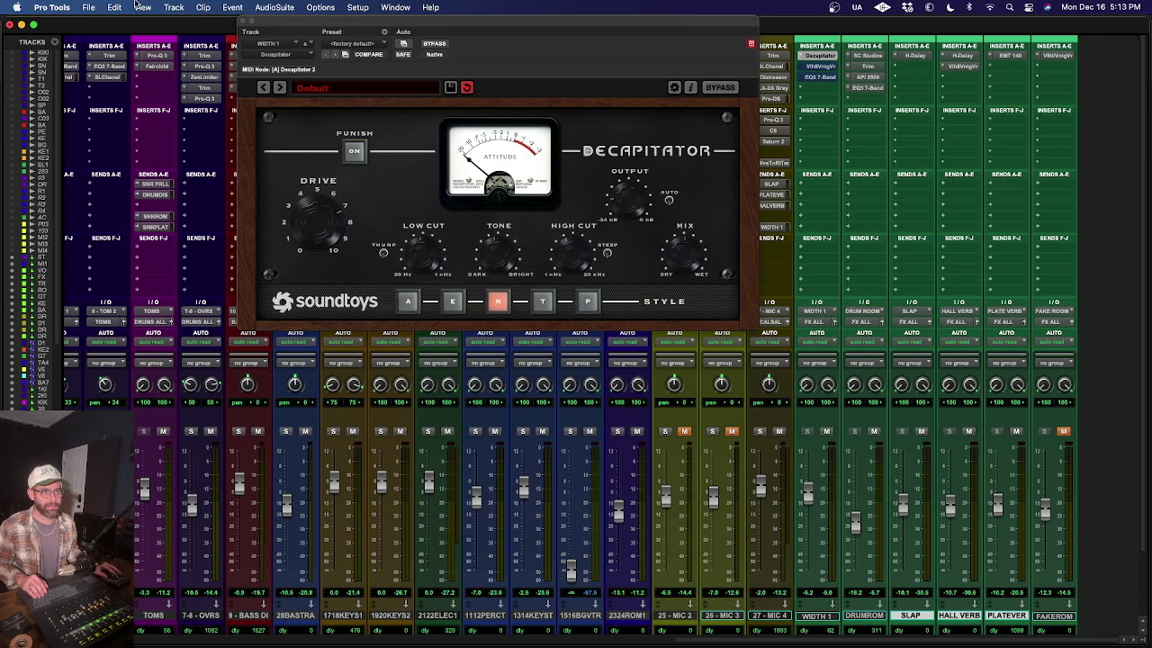
Step: Inspect the ValhallaVintageVerb Drum Air settings and the Decapitator on the WIDTH 1 return
{"action": "left_click", "coordinate": [242, 22]}
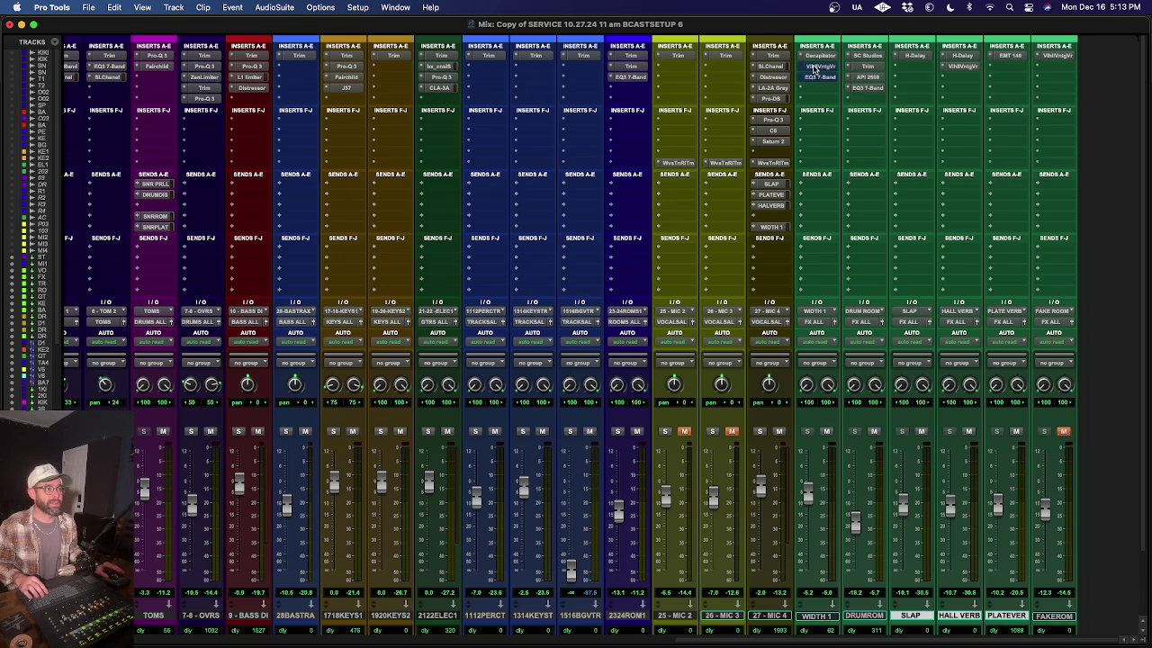
{"action": "left_click", "coordinate": [819, 66]}
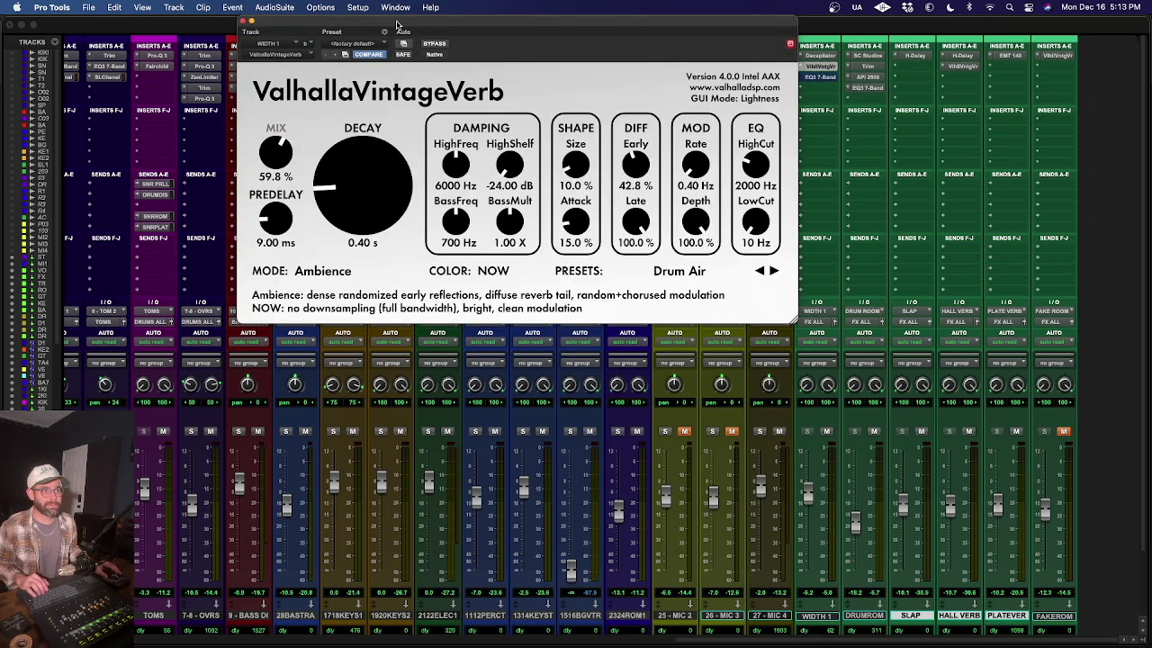
{"action": "left_click", "coordinate": [243, 20]}
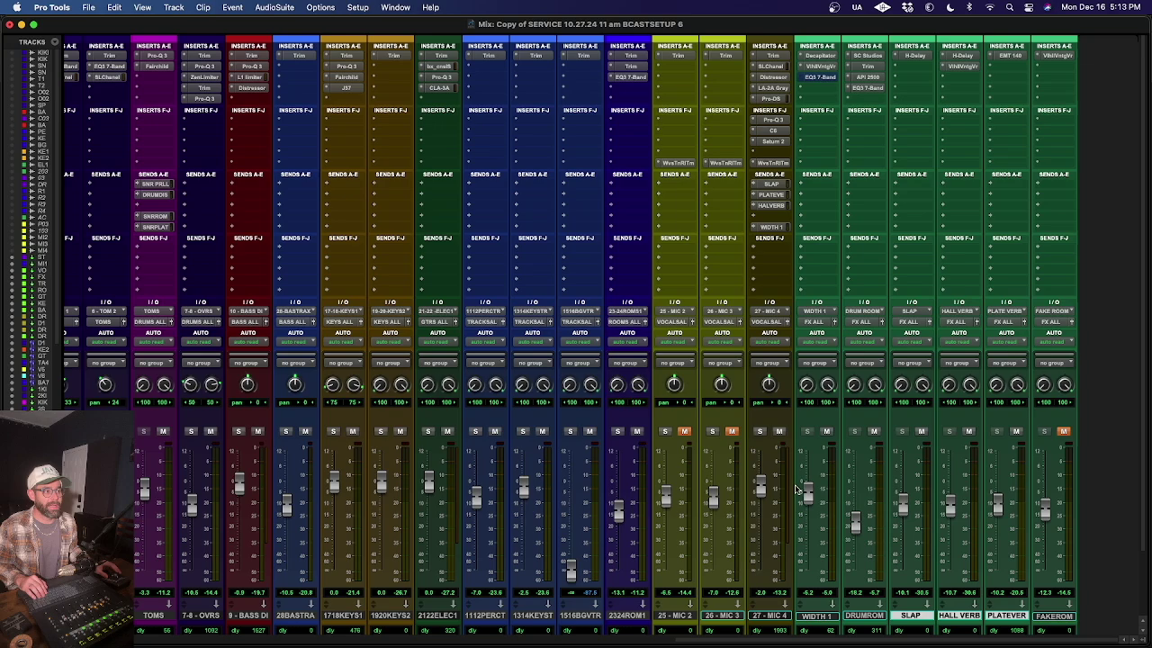
{"action": "left_click", "coordinate": [820, 56]}
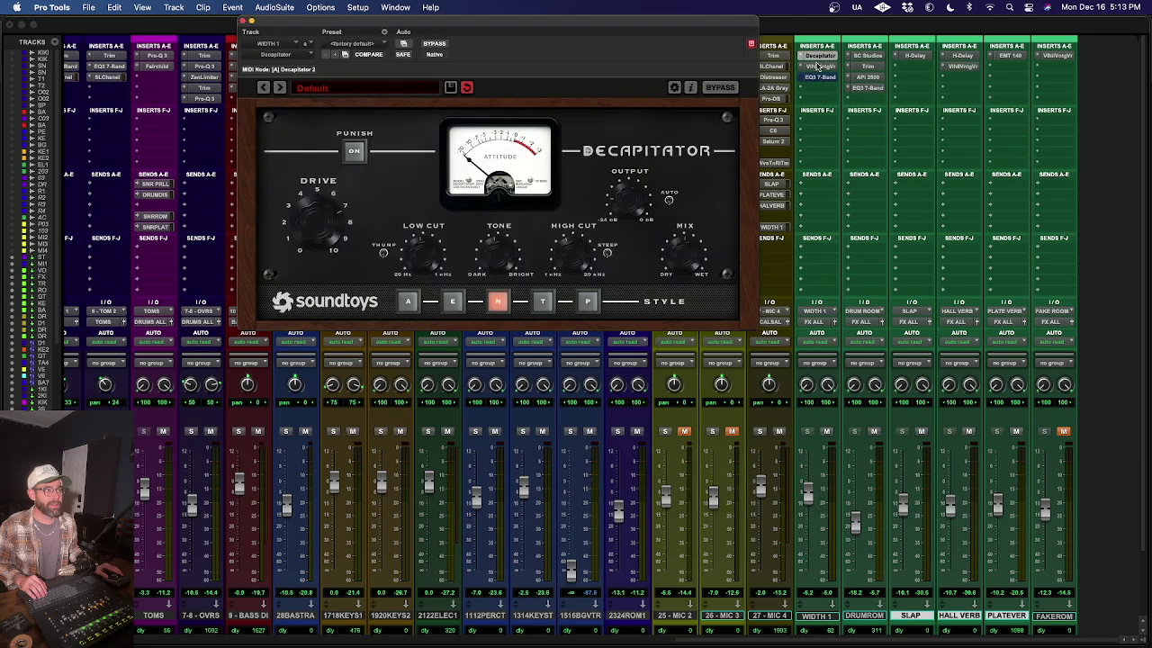
Step: Audition the WIDTH 1 ValhallaVintageVerb at 0% and 80% mix, set its mix to 63.6%, and close the plug-in
{"action": "left_click", "coordinate": [820, 66]}
{"action": "left_click_drag", "start_coordinate": [276, 153], "coordinate": [262, 193]}
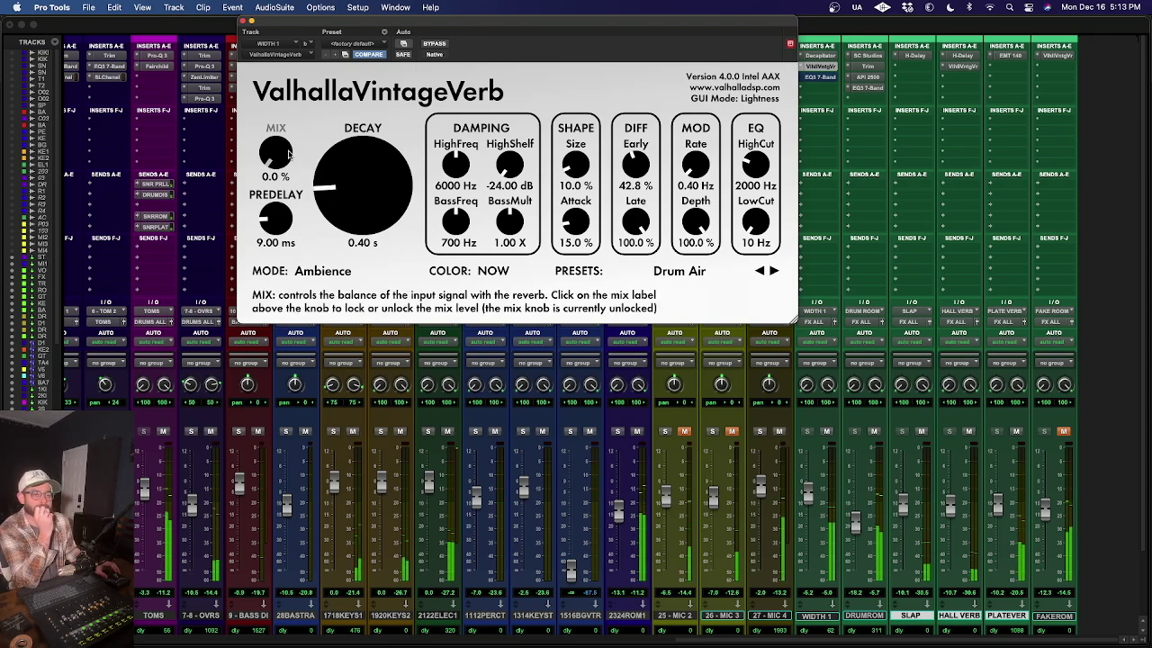
{"action": "left_click_drag", "start_coordinate": [288, 153], "coordinate": [290, 34]}
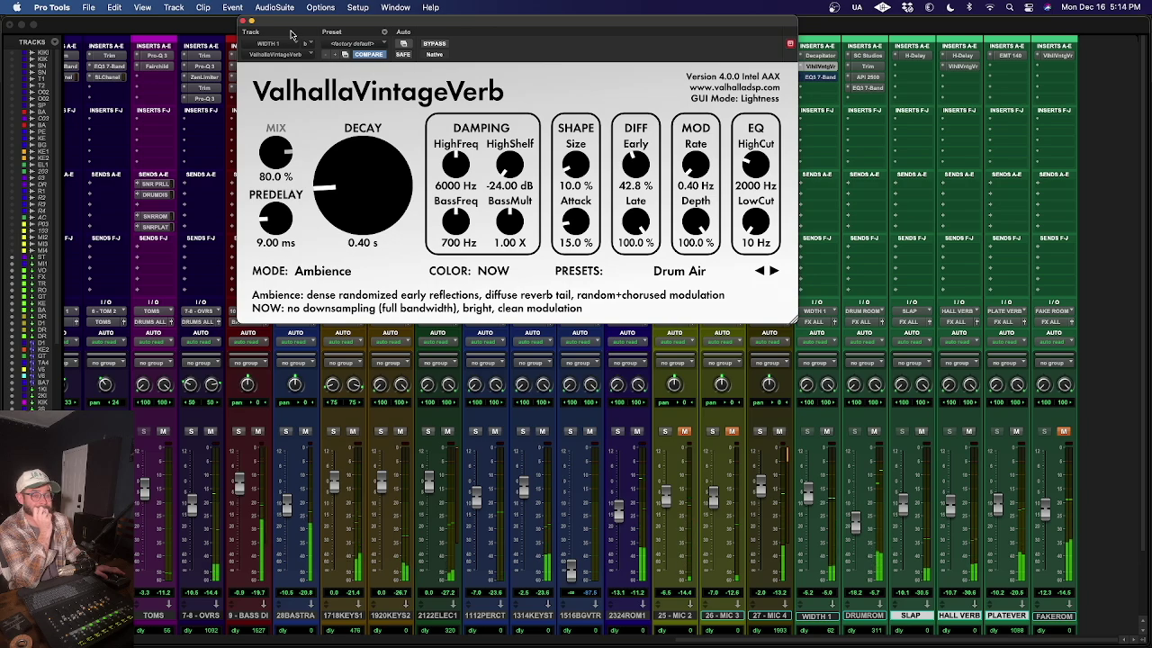
{"action": "left_click_drag", "start_coordinate": [289, 34], "coordinate": [292, 58]}
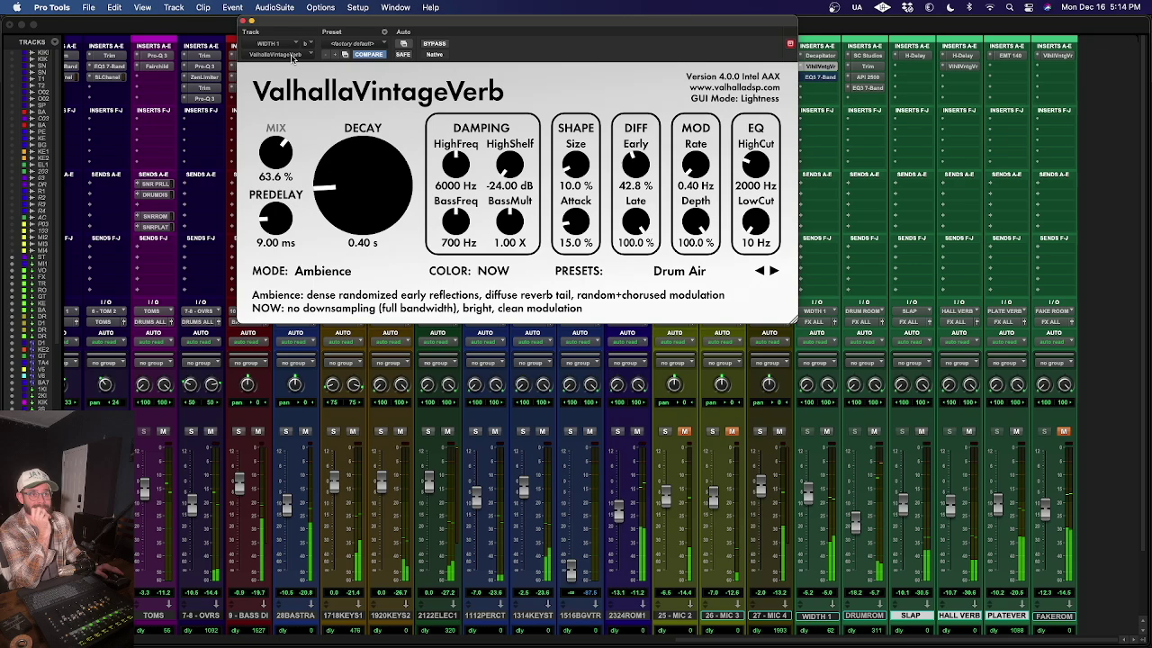
{"action": "left_click", "coordinate": [242, 20]}
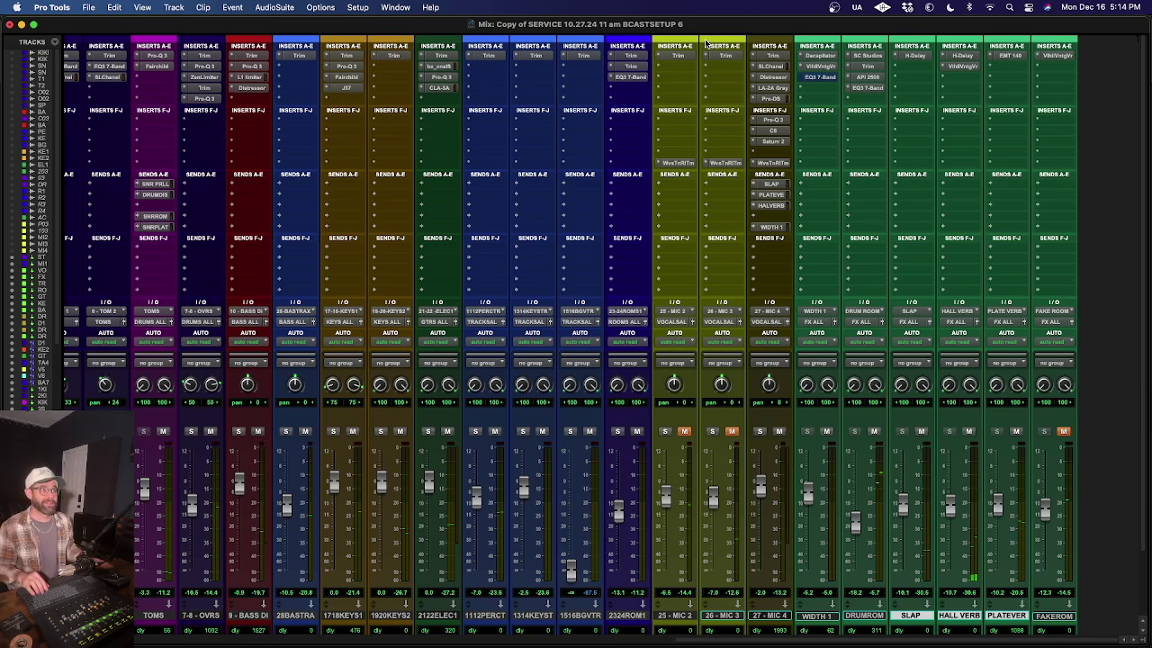
Step: Check the EQ3 7-Band curve on the WIDTH 1 return and raise the return's fader to about -2.0 dB during playback
{"action": "left_click", "coordinate": [820, 77]}
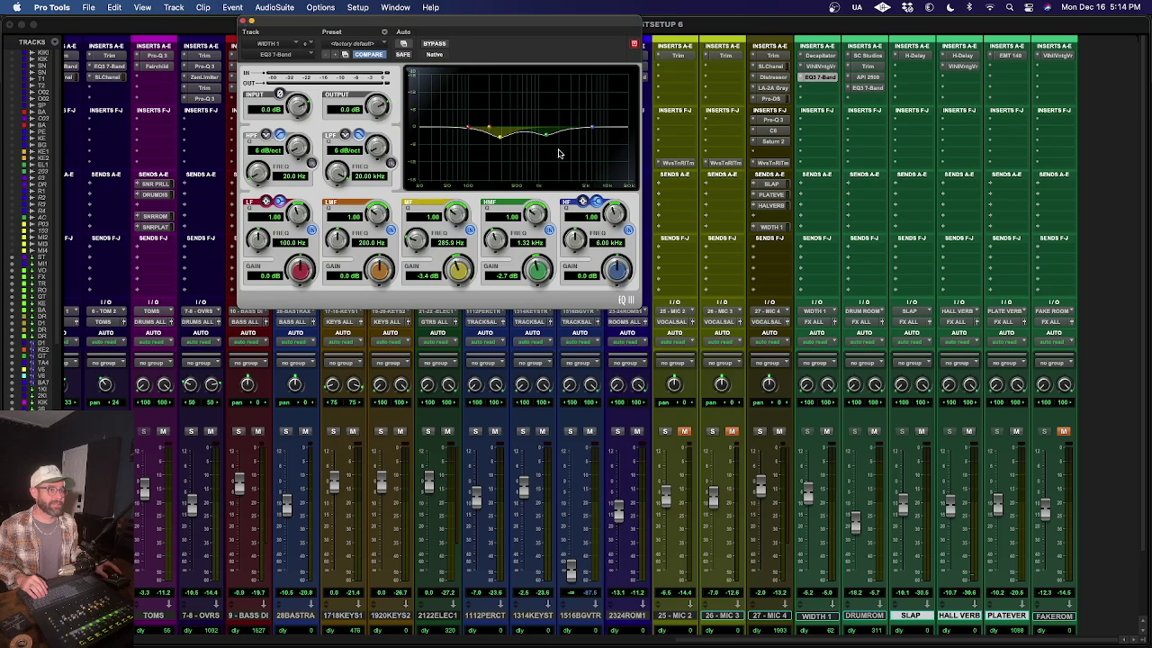
{"action": "left_click", "coordinate": [245, 20]}
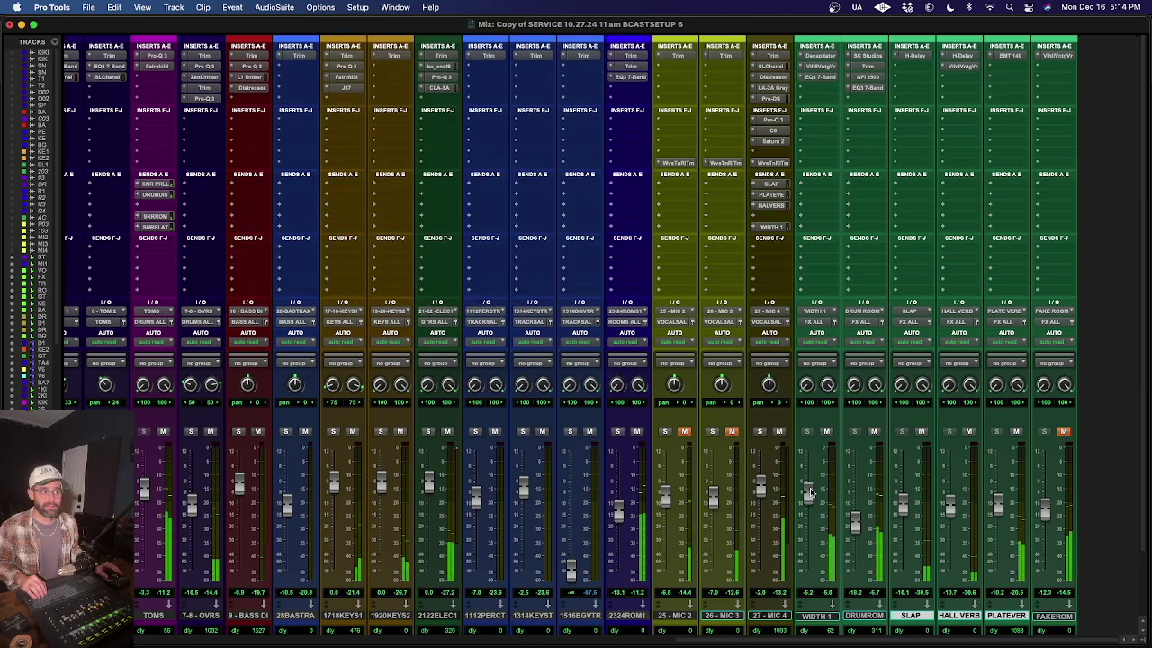
{"action": "left_click_drag", "start_coordinate": [808, 493], "coordinate": [810, 486]}
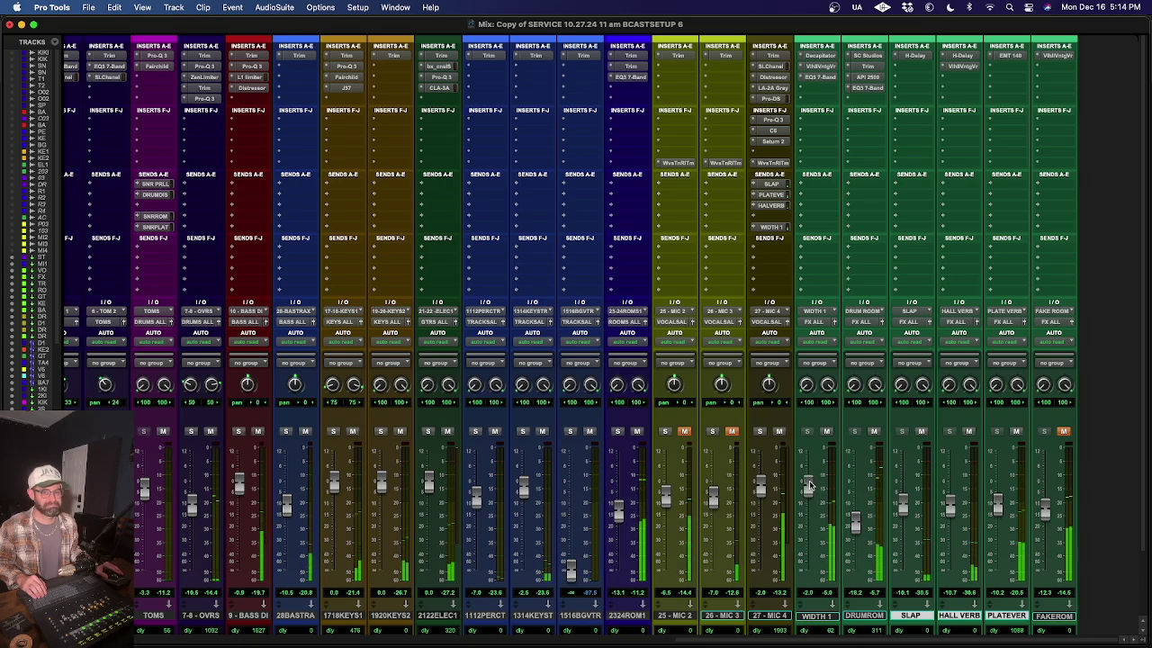
Step: Pull the WIDTH 1 fader fully down, bring it back up to about -20.0 dB, and resume playback
{"action": "left_click_drag", "start_coordinate": [809, 486], "coordinate": [910, 644]}
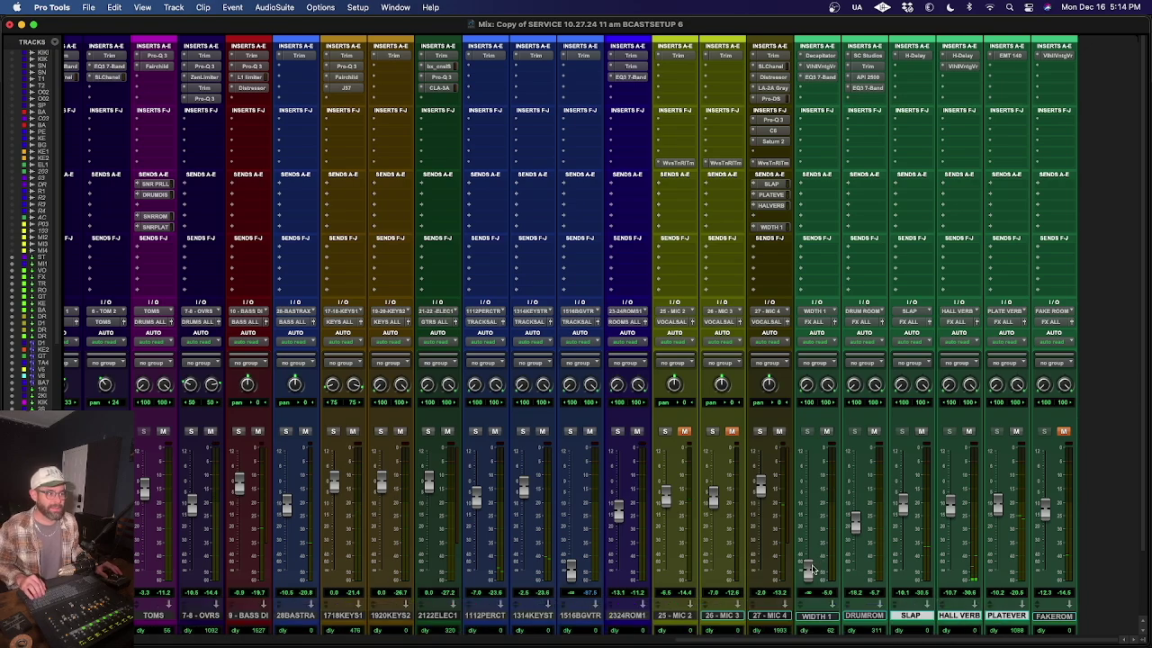
{"action": "left_click_drag", "start_coordinate": [809, 569], "coordinate": [813, 531]}
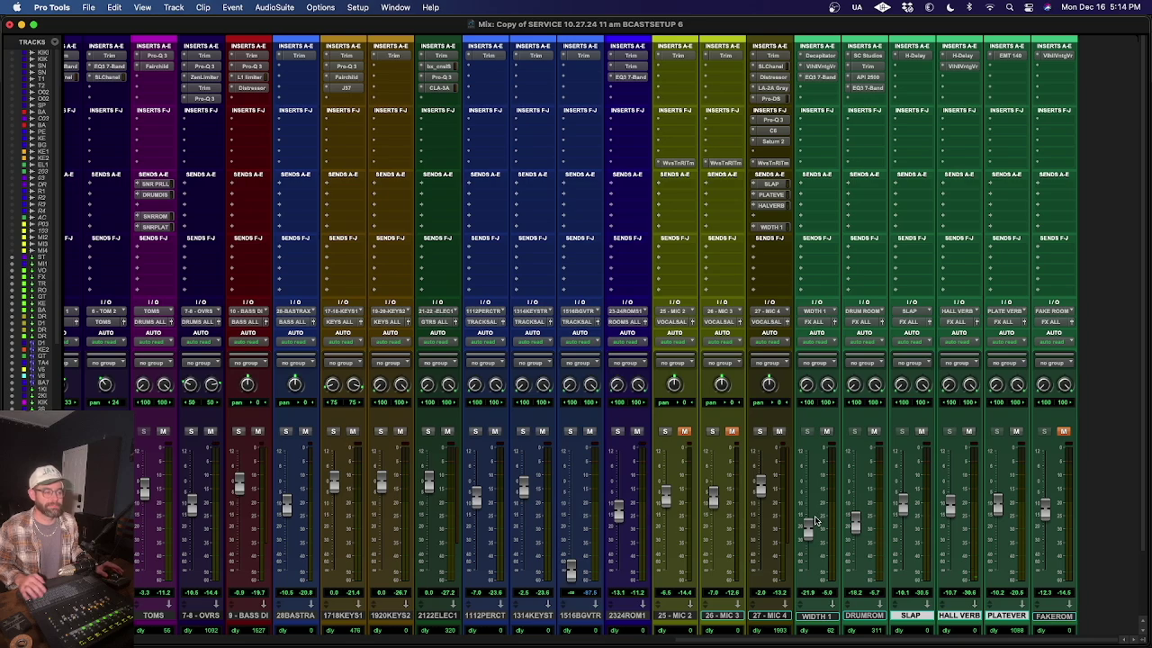
{"action": "key", "text": "space"}
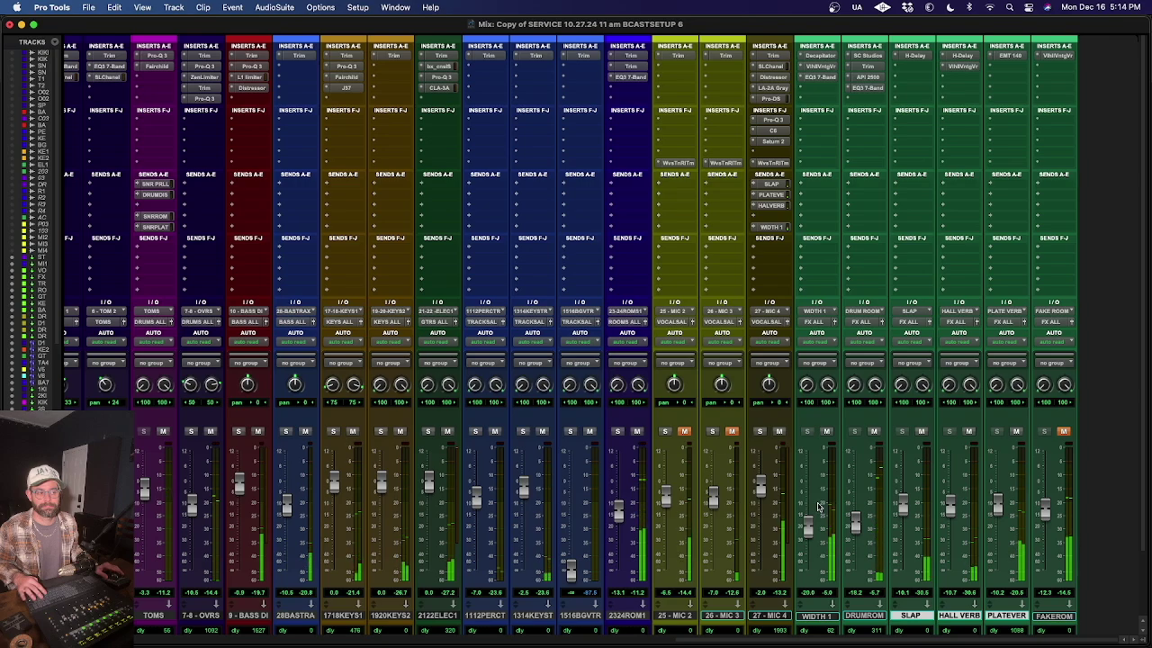
Step: Compare the mix with the WIDTH 1 return muted and unmuted during playback, leaving it unmuted
{"action": "left_click", "coordinate": [826, 431]}
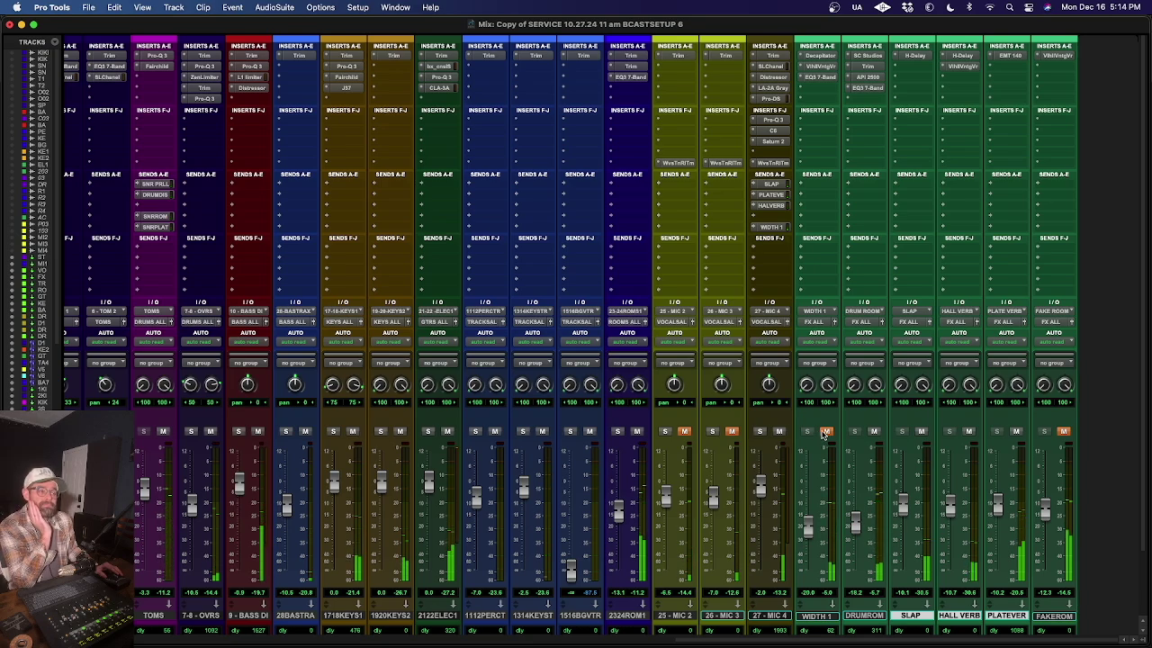
{"action": "left_click", "coordinate": [823, 432]}
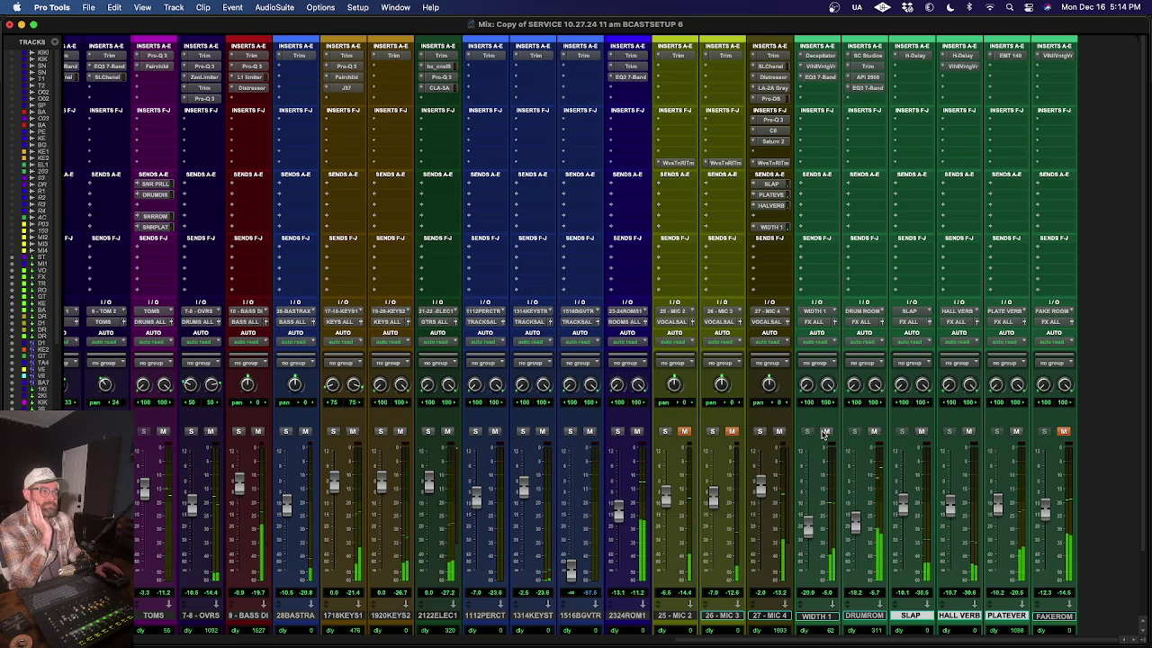
{"action": "left_click", "coordinate": [823, 432]}
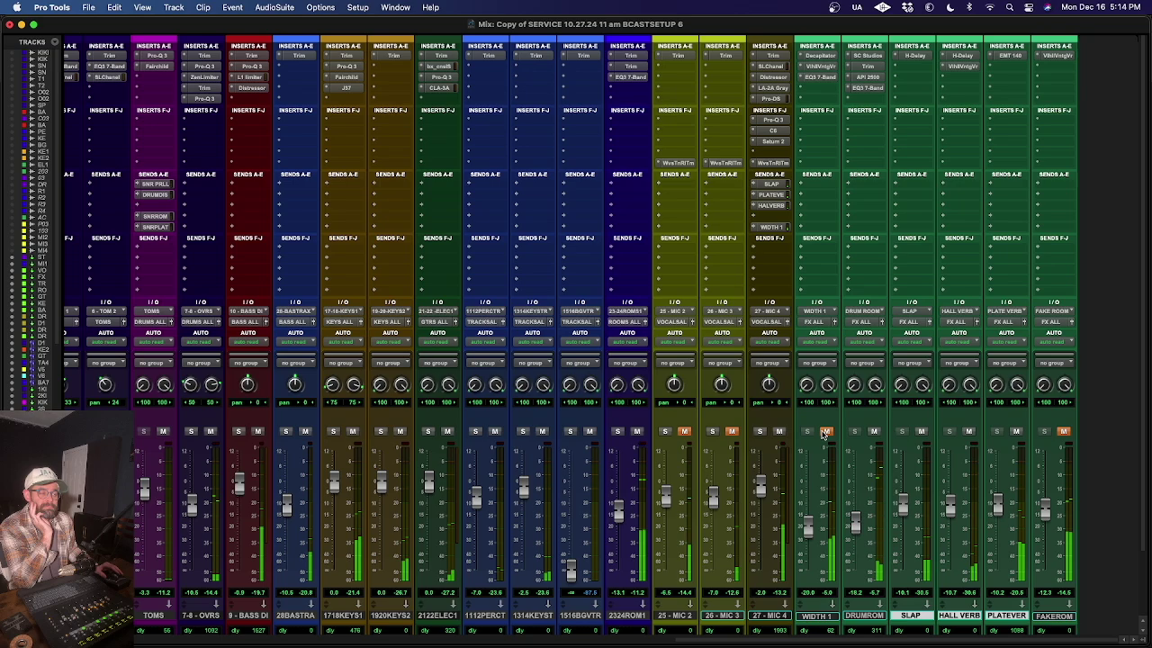
{"action": "left_click", "coordinate": [823, 432]}
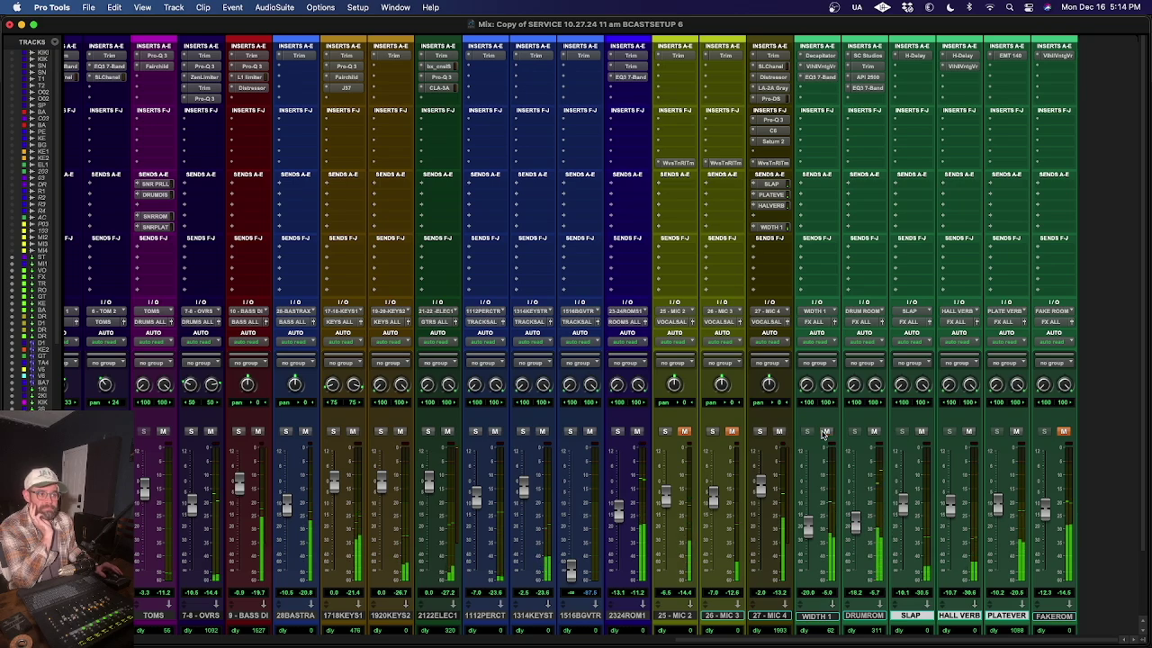
{"action": "left_click", "coordinate": [823, 432]}
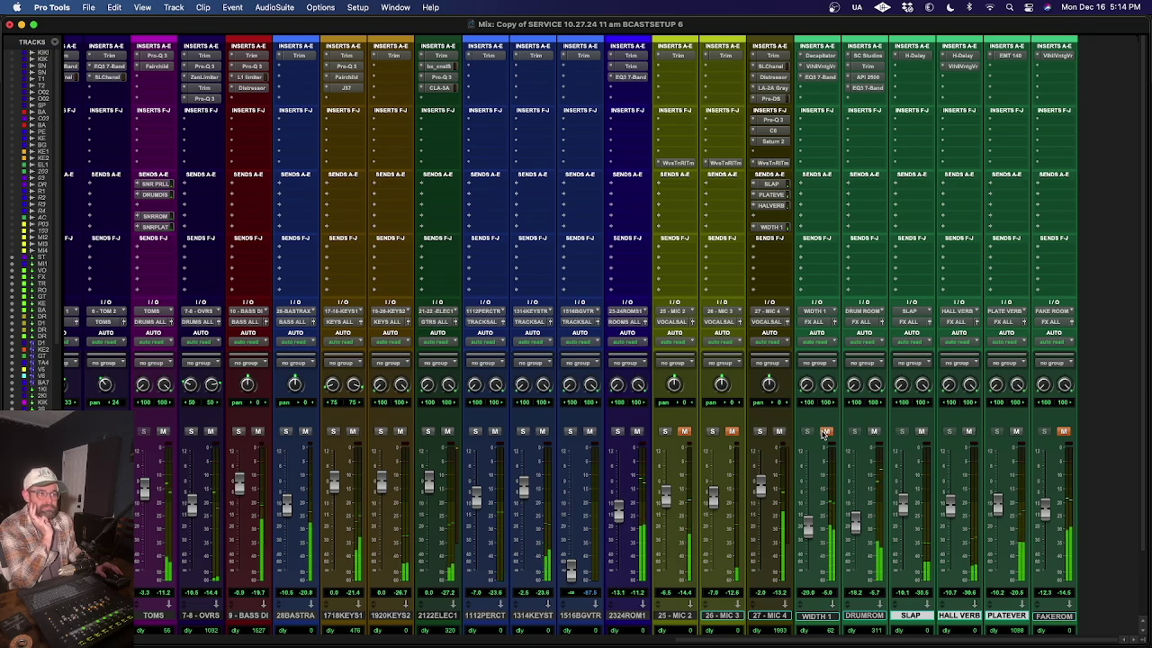
{"action": "left_click", "coordinate": [823, 432]}
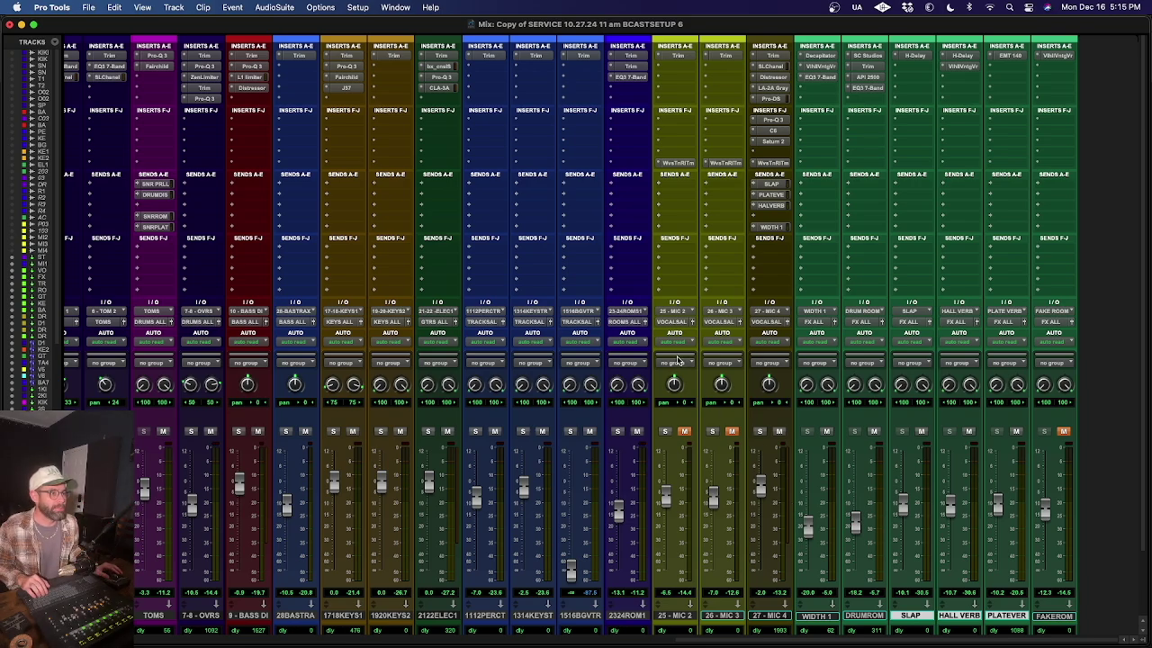
Step: Examine the FAKE ROOM sends on the group buses, viewing the settings of the BASS ALL send
{"action": "scroll", "coordinate": [630, 213], "scroll_direction": "left", "scroll_amount": 10}
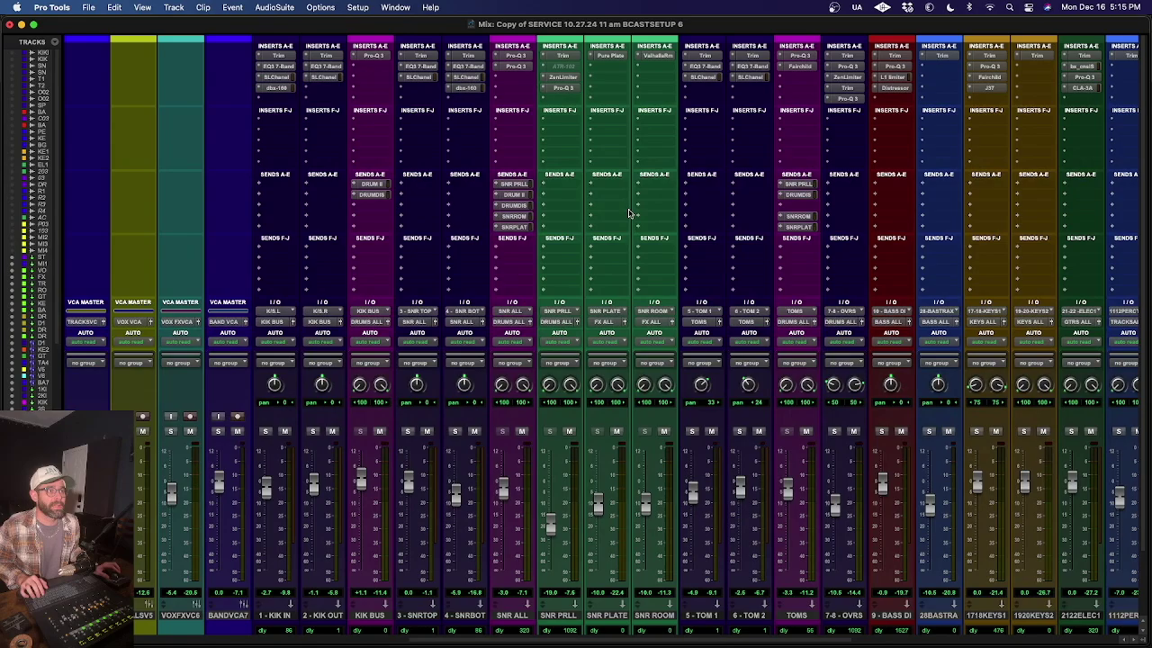
{"action": "scroll", "coordinate": [629, 213], "scroll_direction": "left", "scroll_amount": 7}
{"action": "scroll", "coordinate": [630, 213], "scroll_direction": "left", "scroll_amount": 3}
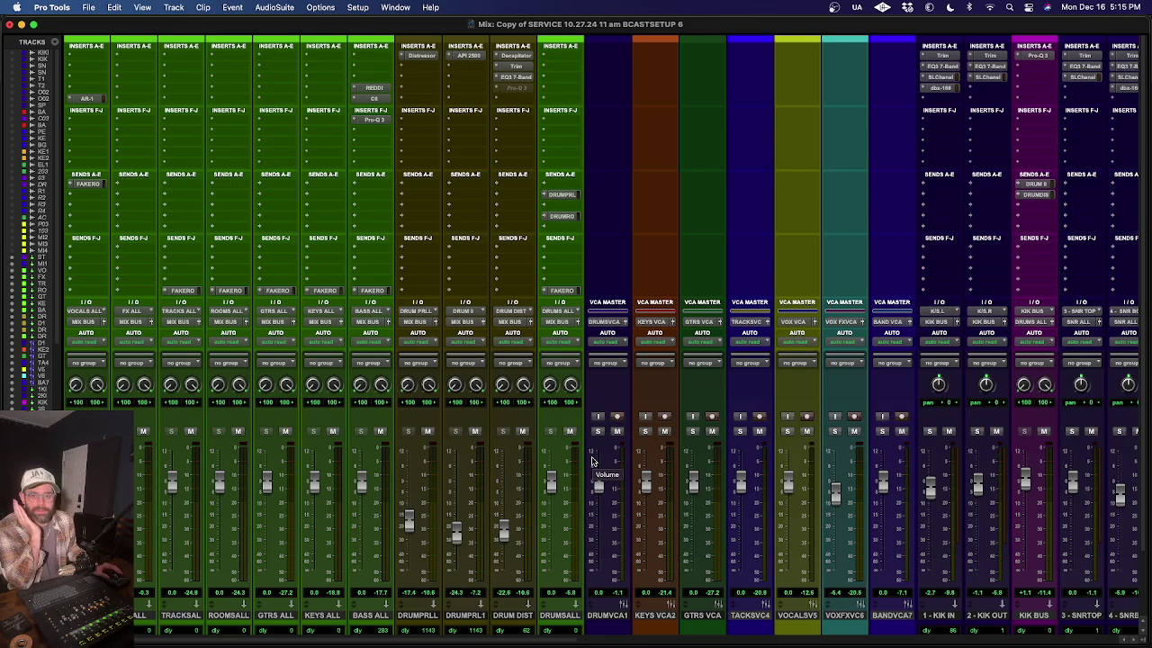
{"action": "left_click", "coordinate": [382, 291]}
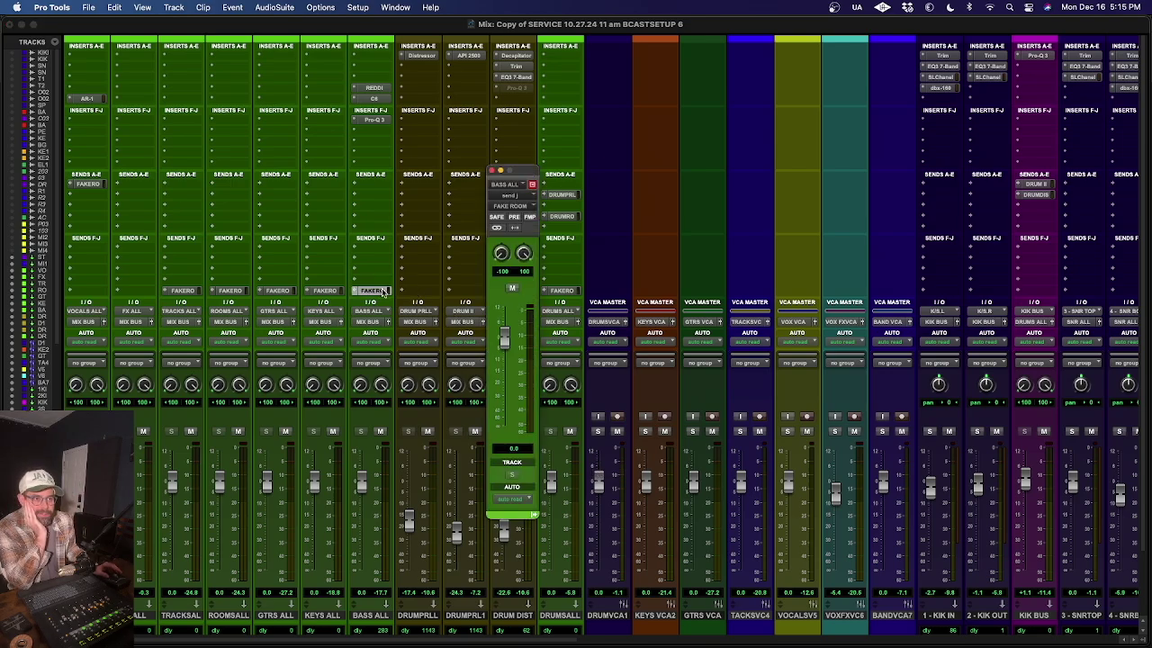
{"action": "left_click", "coordinate": [494, 170]}
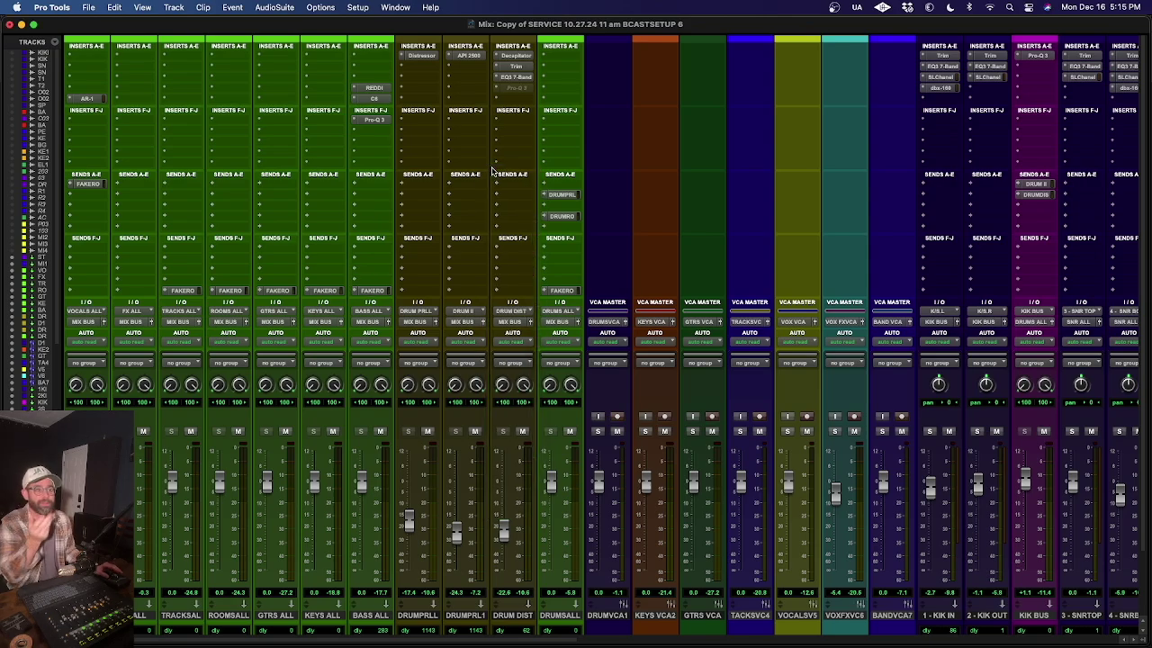
{"action": "scroll", "coordinate": [456, 261], "scroll_direction": "left", "scroll_amount": 2}
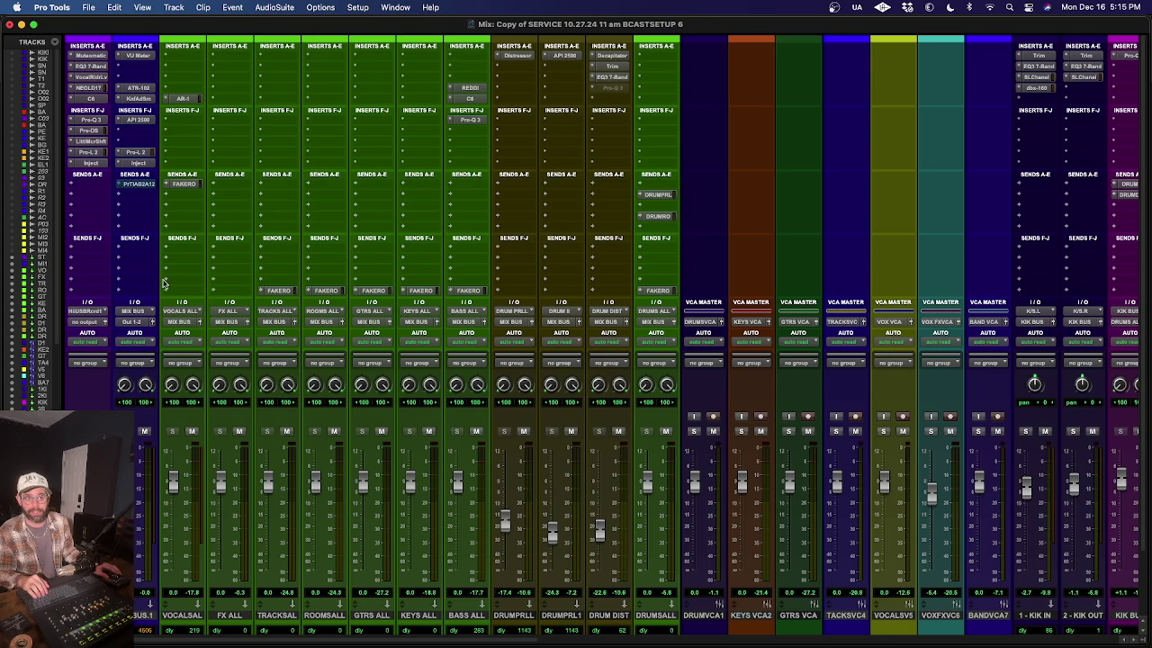
Step: Move the FAKE ROOM send on VOCALS ALL to send slot J and open ValhallaVintageVerb on the FAKE ROOM return
{"action": "left_click_drag", "start_coordinate": [183, 183], "coordinate": [182, 289]}
{"action": "scroll", "coordinate": [509, 253], "scroll_direction": "right", "scroll_amount": 15}
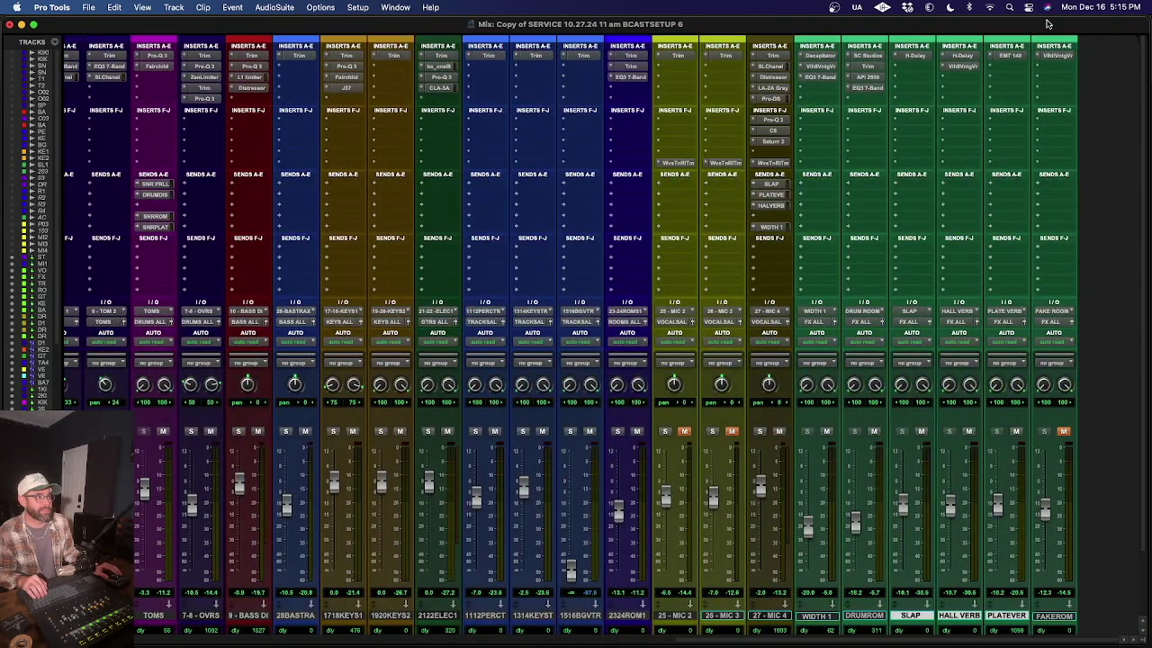
{"action": "left_click", "coordinate": [1053, 56]}
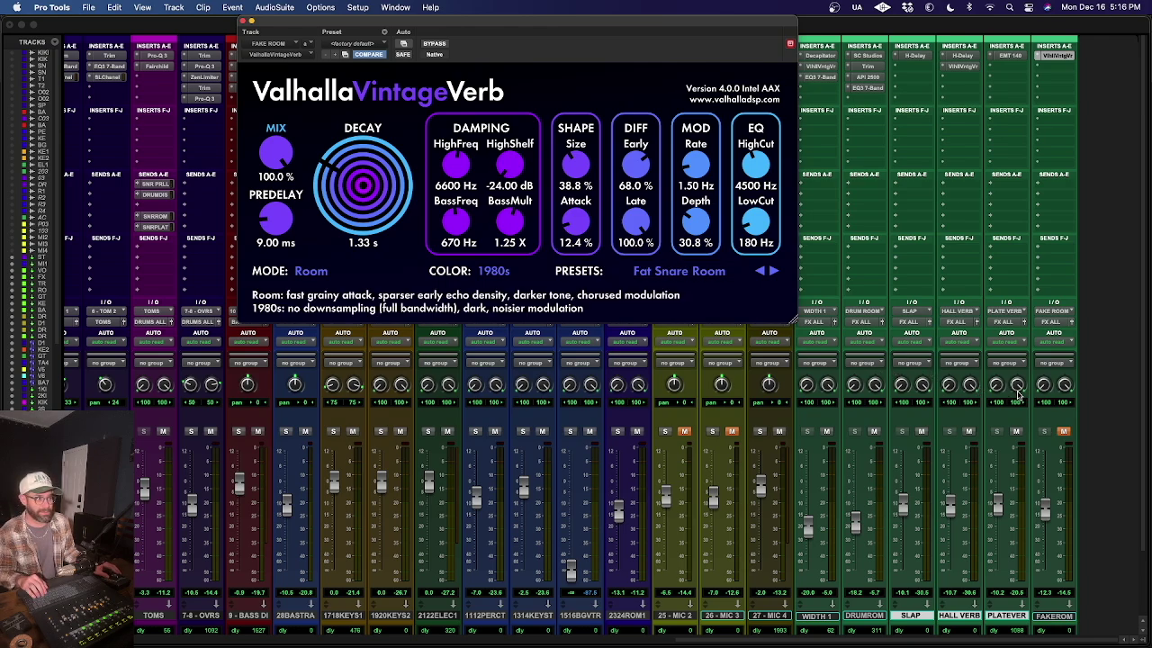
Step: Unmute the FAKE ROOM return, raise its fader to about +1.4 dB, and close the reverb plug-in window
{"action": "left_click", "coordinate": [1065, 433]}
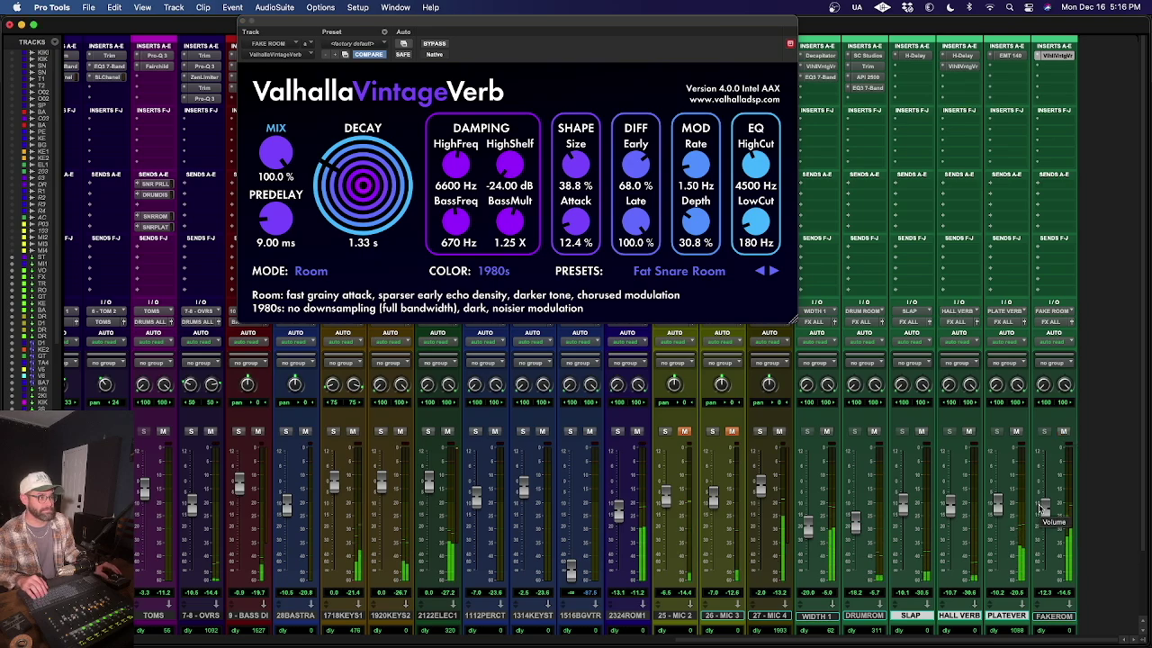
{"action": "left_click_drag", "start_coordinate": [1042, 510], "coordinate": [1043, 481]}
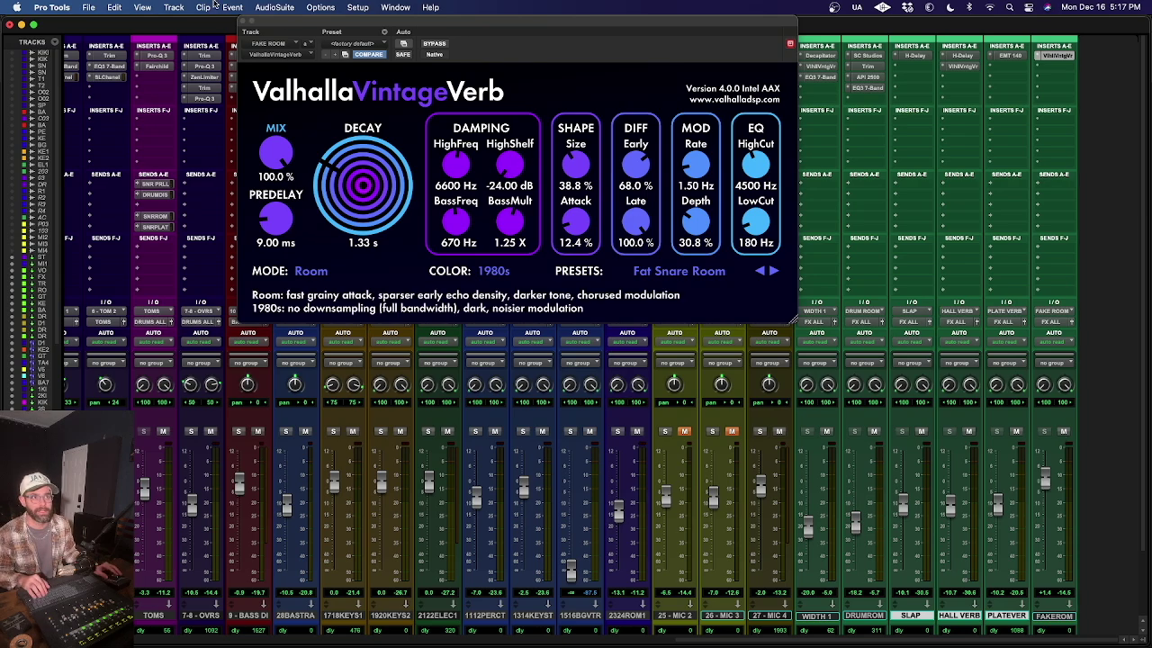
{"action": "left_click", "coordinate": [241, 24]}
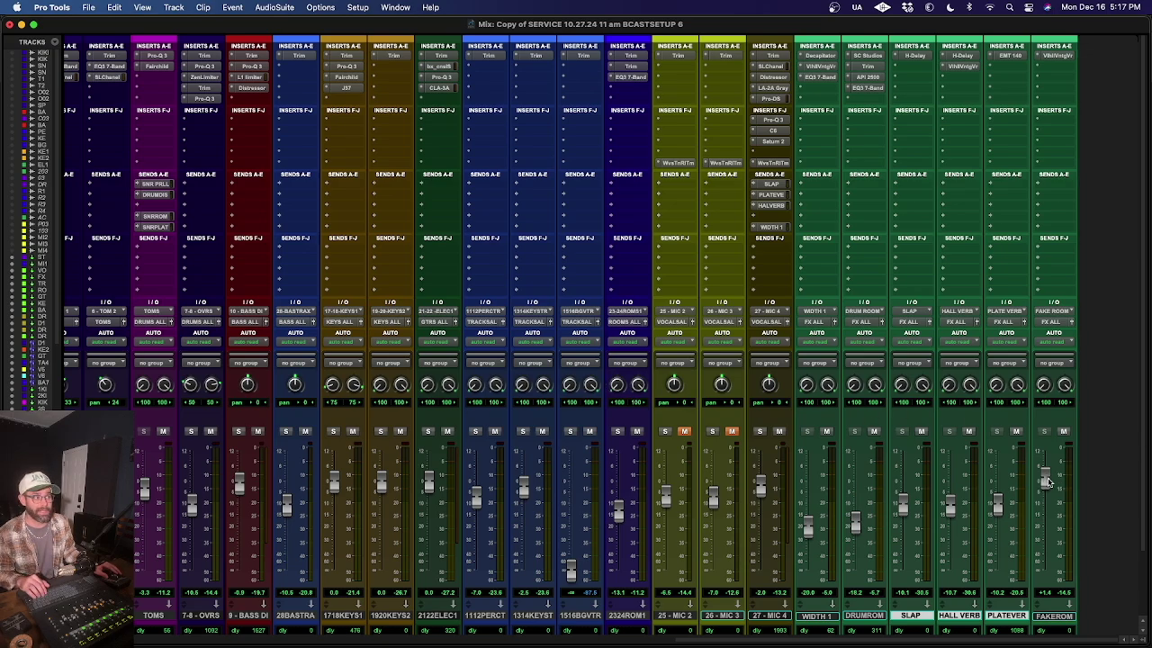
Step: Pull the FAKE ROOM fader fully down, start playback, and bring it back up to about -19.5 dB
{"action": "left_click_drag", "start_coordinate": [1045, 480], "coordinate": [941, 646]}
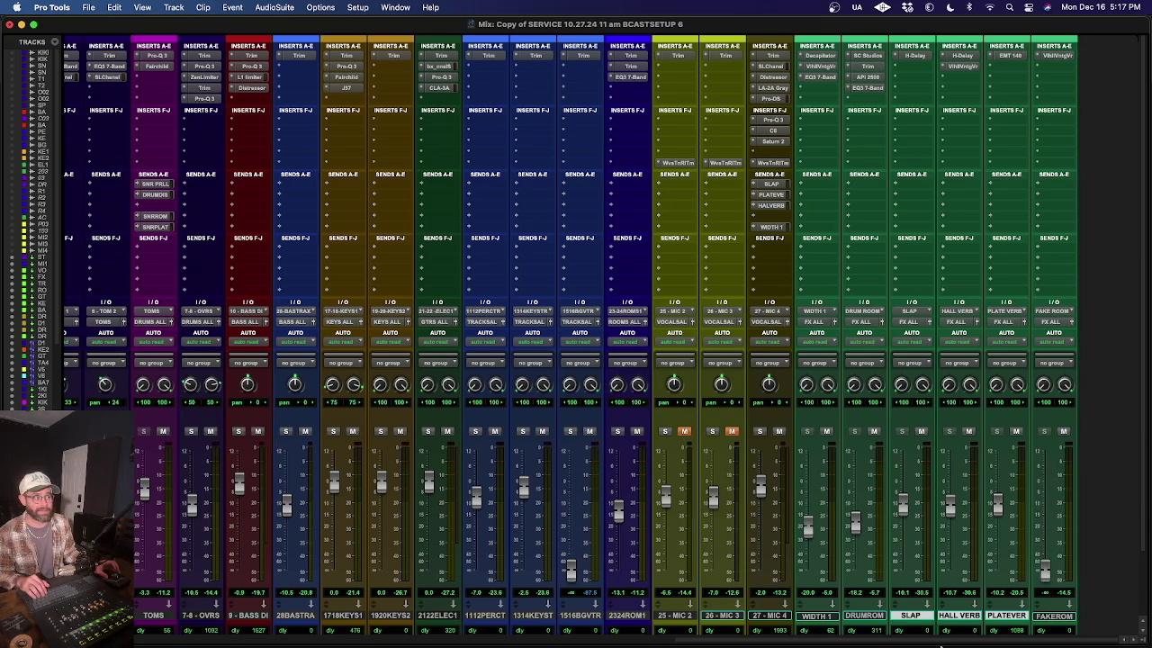
{"action": "key", "text": "space"}
{"action": "left_click_drag", "start_coordinate": [1044, 568], "coordinate": [1042, 526]}
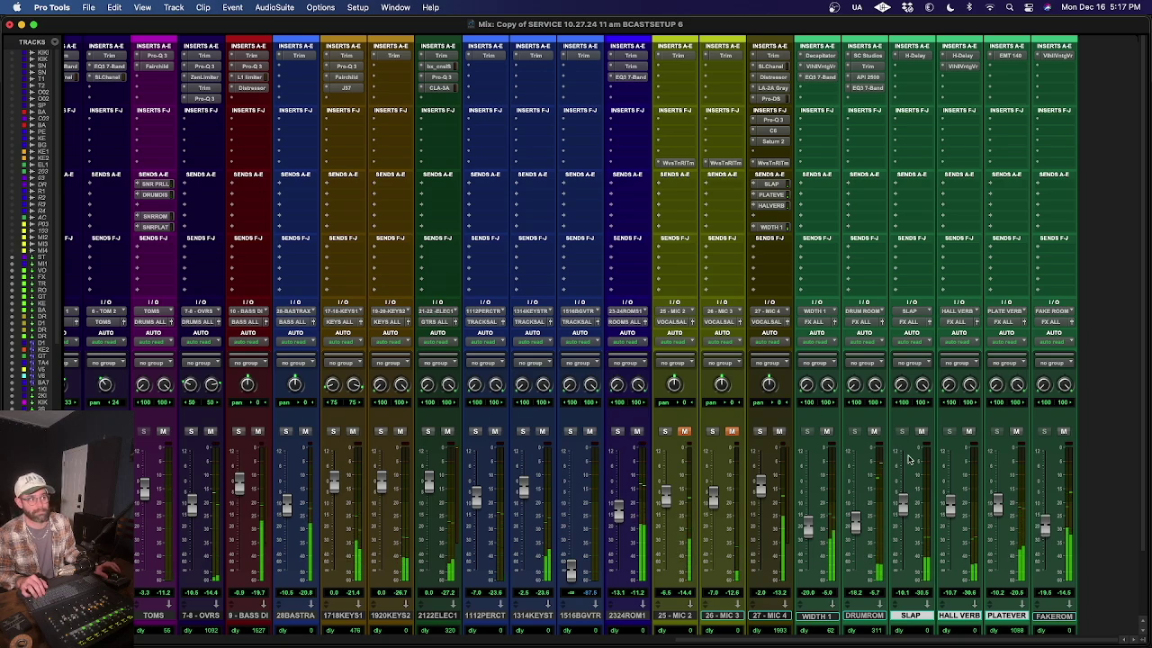
Step: Compare the mix with the FAKE ROOM return muted and unmuted during playback, leaving it unmuted
{"action": "left_click", "coordinate": [1063, 431]}
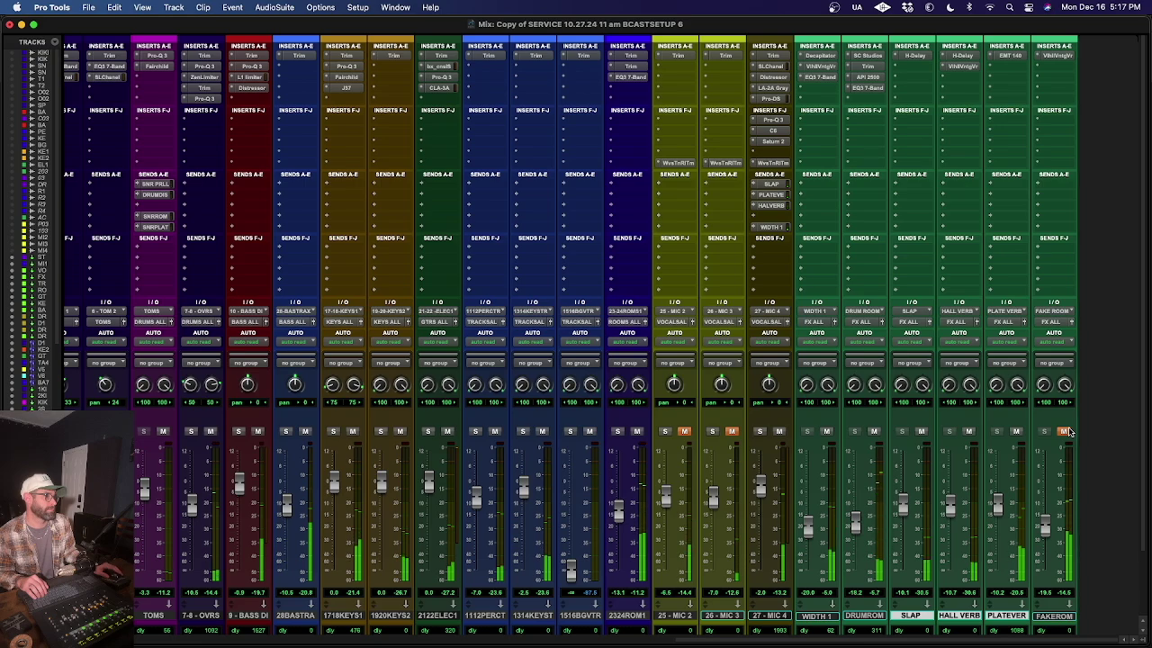
{"action": "left_click", "coordinate": [1064, 432]}
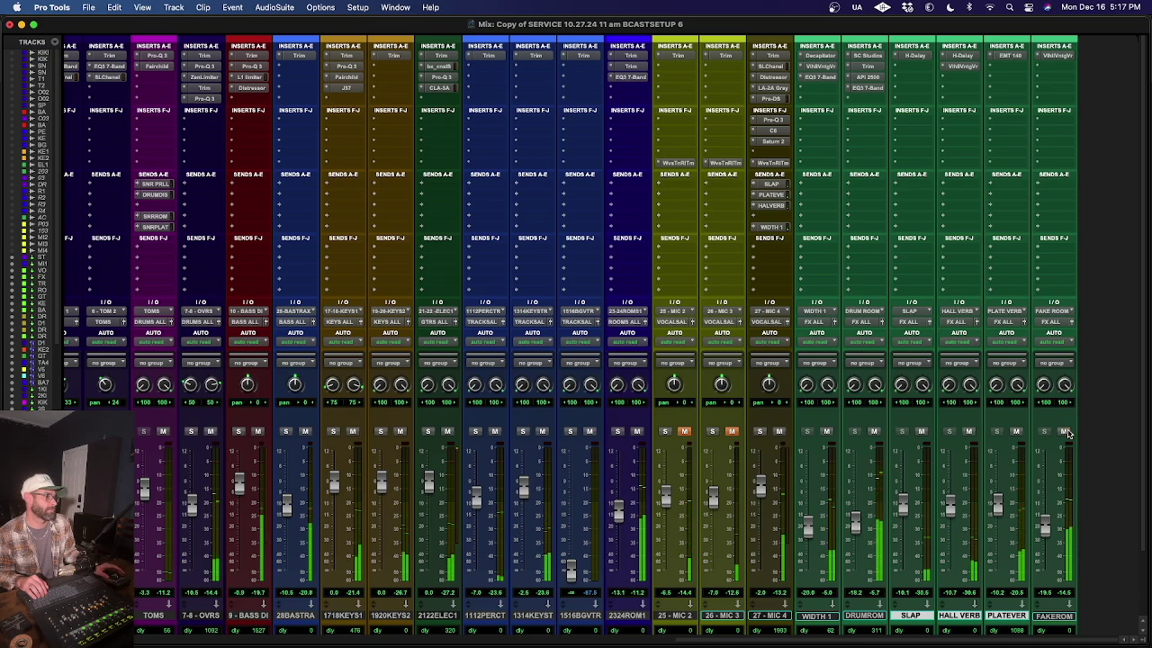
{"action": "left_click", "coordinate": [1064, 431]}
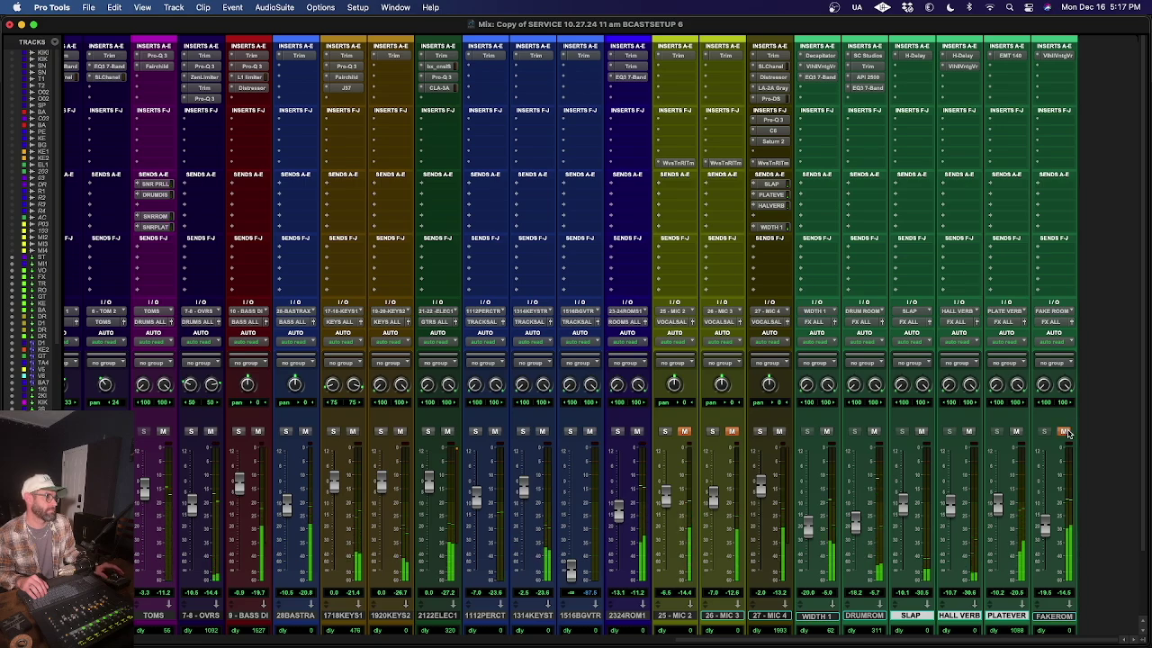
{"action": "left_click", "coordinate": [1065, 432]}
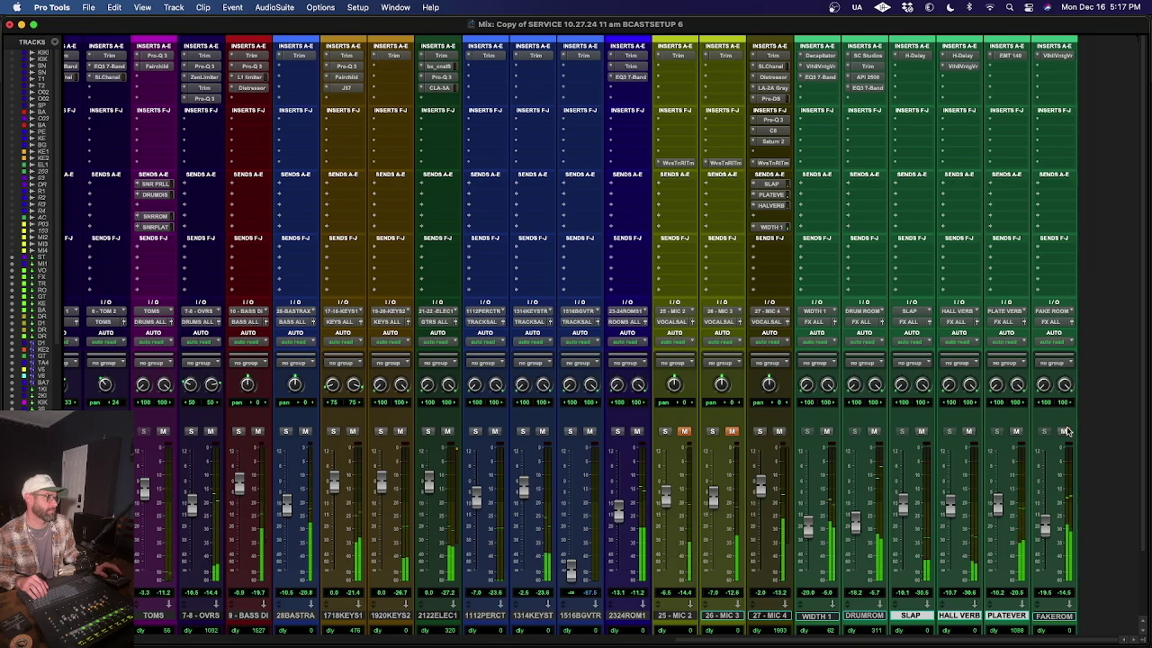
{"action": "left_click", "coordinate": [1065, 431]}
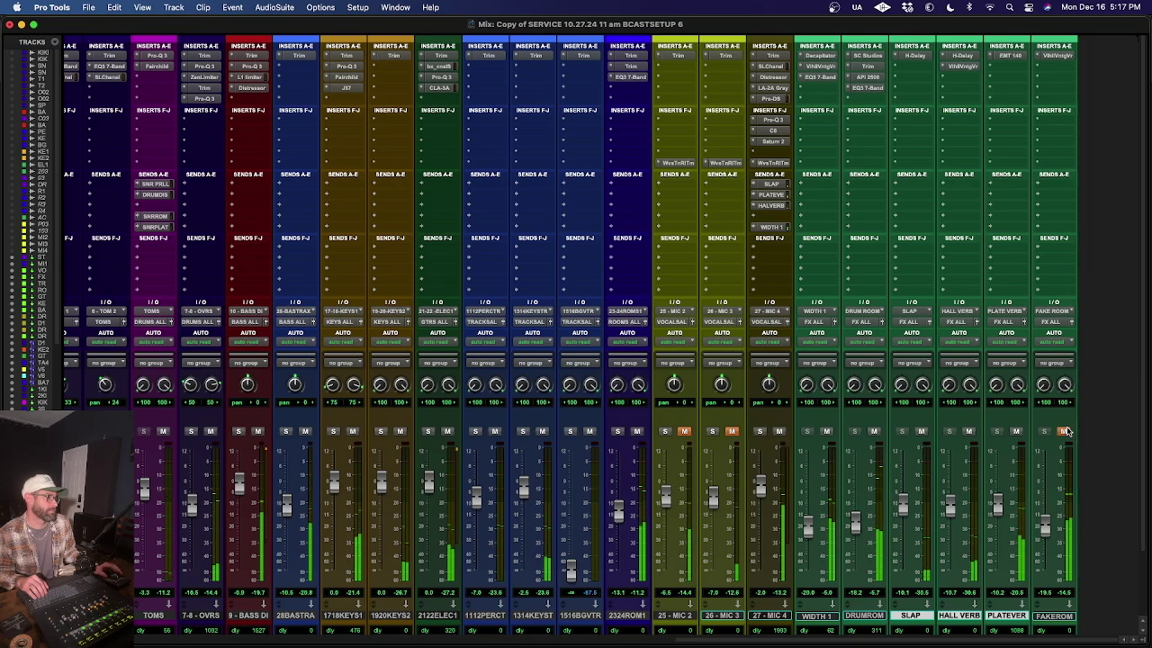
{"action": "left_click", "coordinate": [1065, 432]}
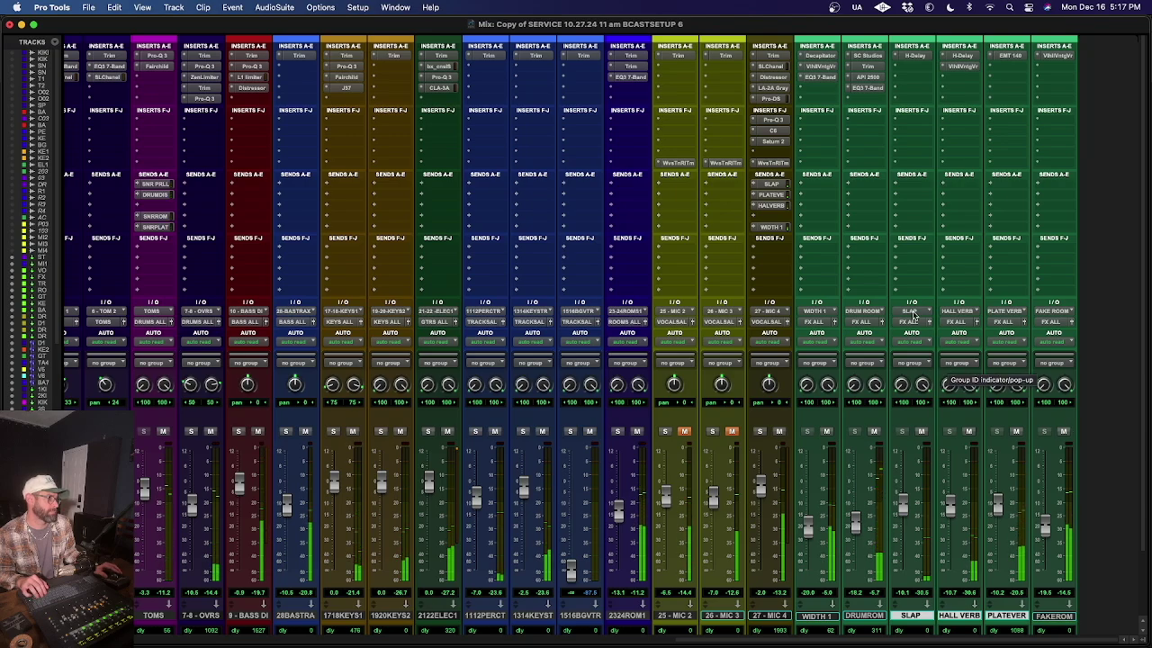
Step: Compare the mix with the FAKE ROOM sends on all group buses muted and unmuted, leaving them unmuted
{"action": "scroll", "coordinate": [913, 315], "scroll_direction": "left", "scroll_amount": 1}
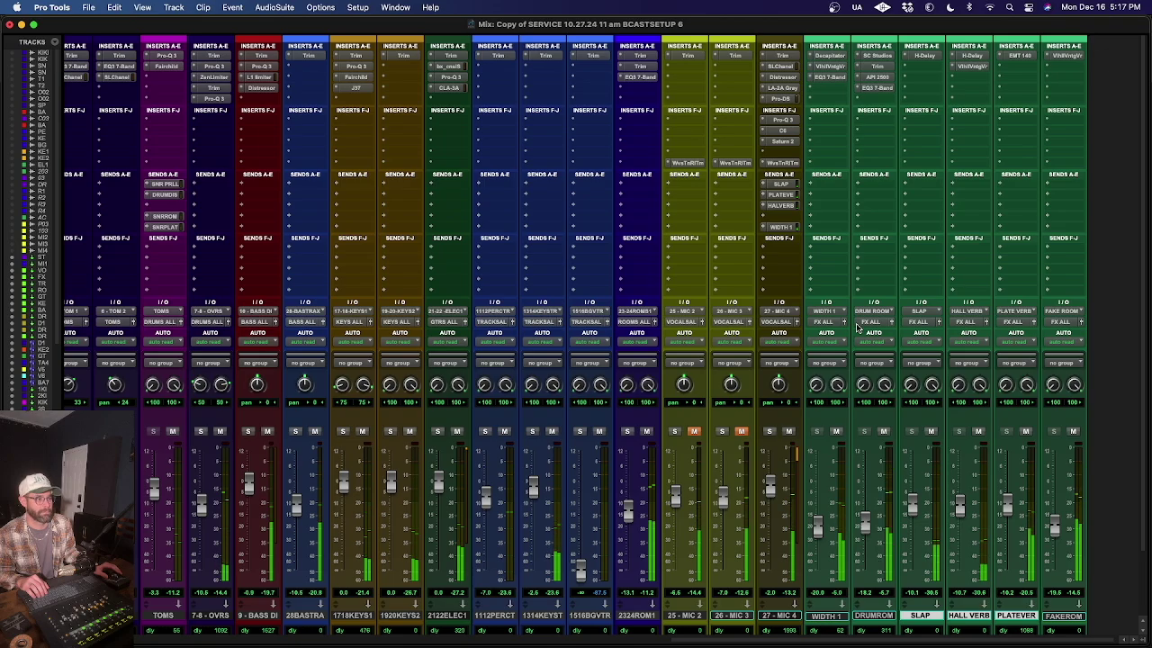
{"action": "scroll", "coordinate": [746, 205], "scroll_direction": "right", "scroll_amount": 15}
{"action": "scroll", "coordinate": [746, 205], "scroll_direction": "left", "scroll_amount": 3}
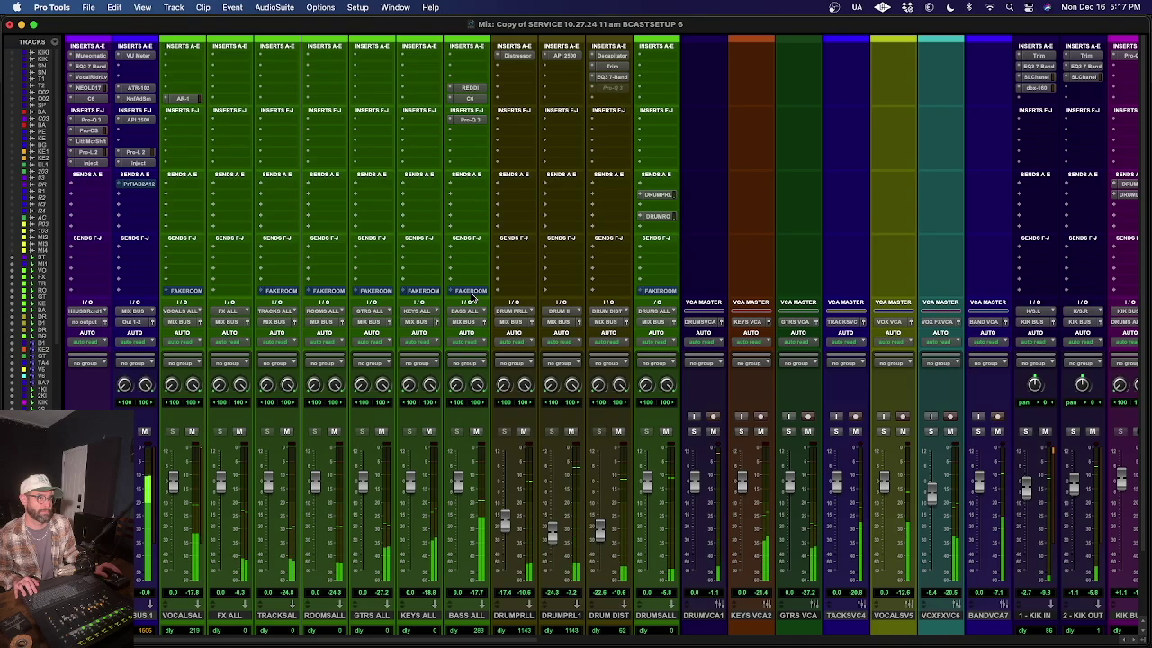
{"action": "left_click", "coordinate": [652, 292], "text": "alt+super"}
Step: Select the effects returns from WIDTH 1 through FAKE ROOM plus SNR PLATE and SNR ROOM, and mute them all
{"action": "scroll", "coordinate": [652, 297], "scroll_direction": "right", "scroll_amount": 15}
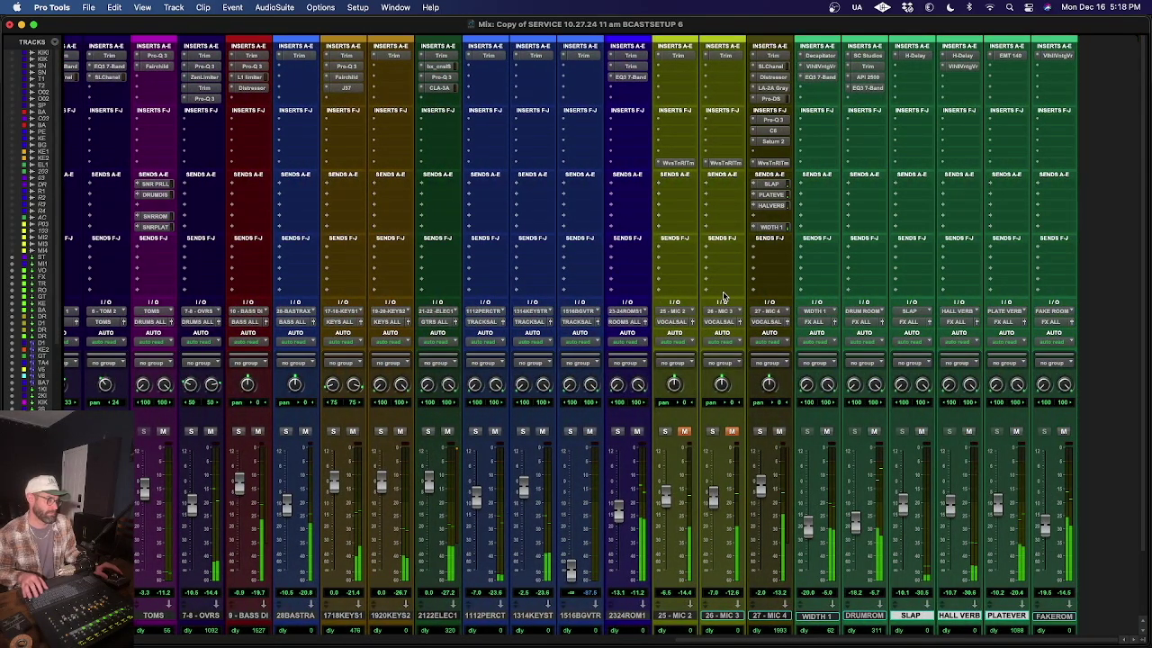
{"action": "left_click", "coordinate": [828, 616]}
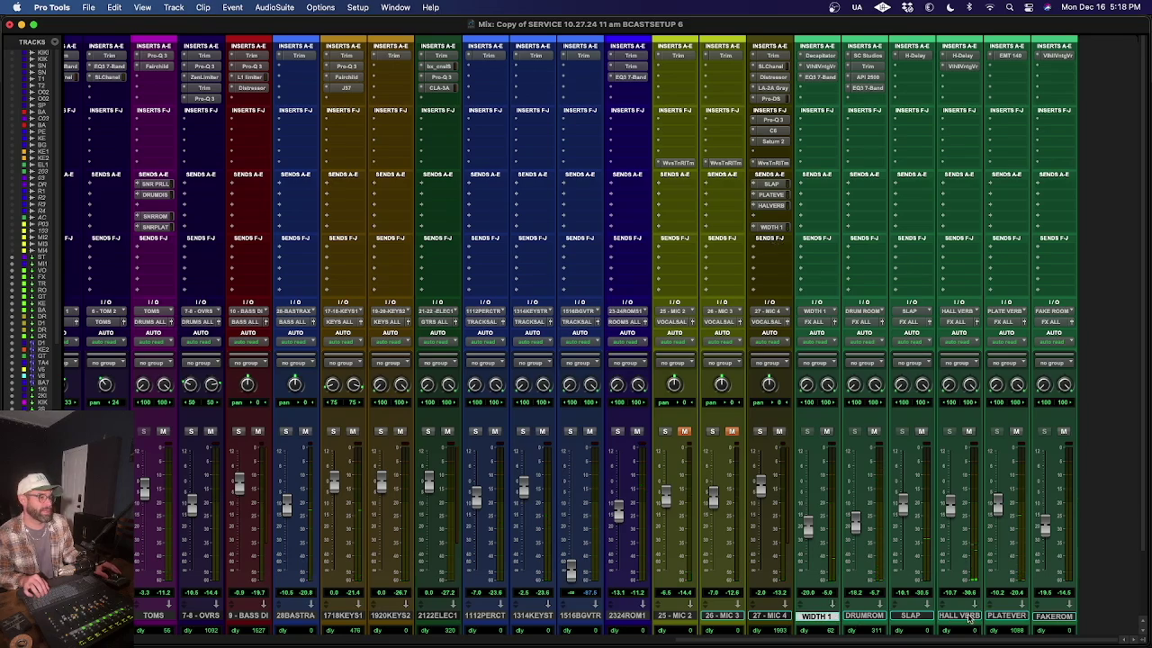
{"action": "left_click", "coordinate": [992, 616], "text": "shift"}
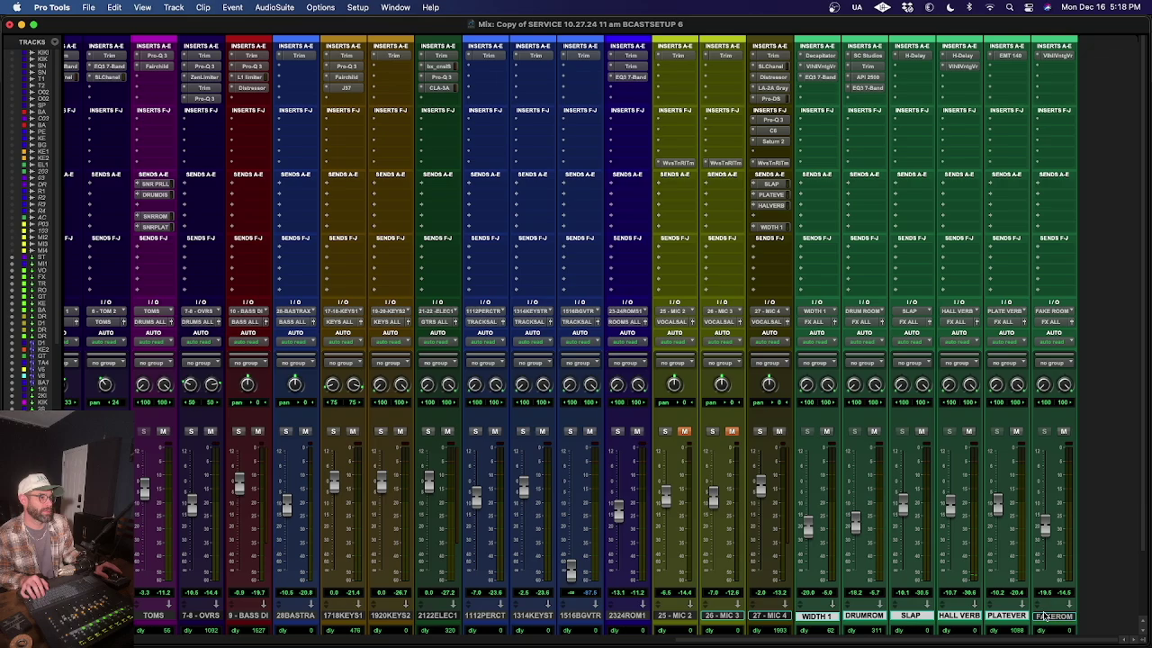
{"action": "scroll", "coordinate": [1043, 615], "scroll_direction": "right", "scroll_amount": 10}
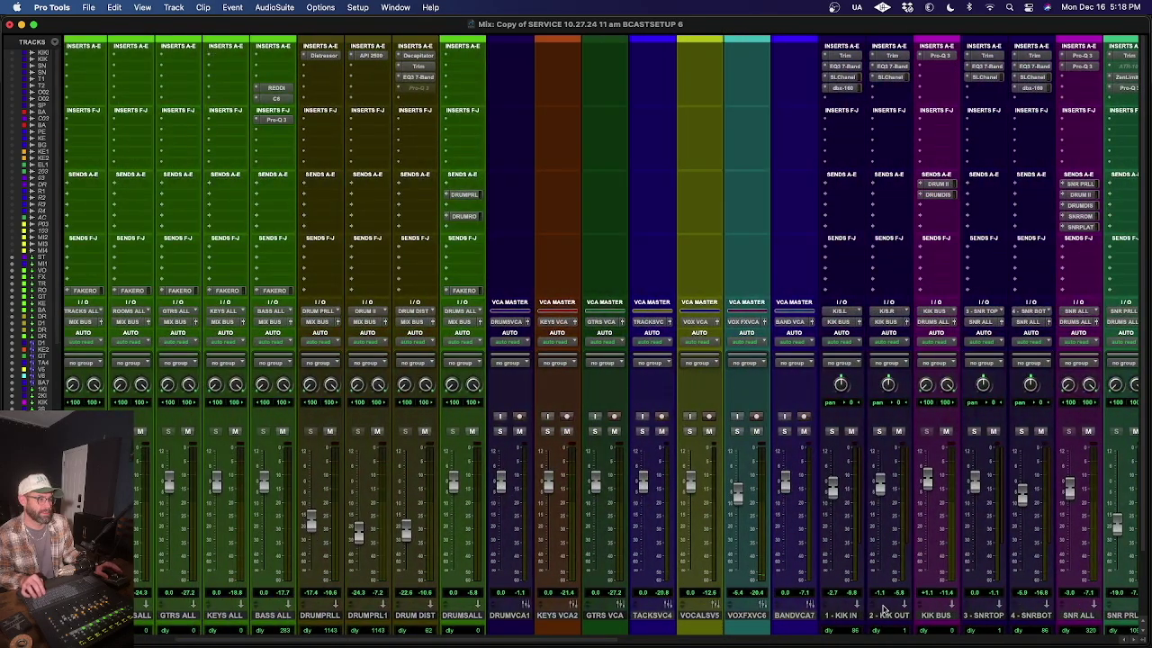
{"action": "scroll", "coordinate": [883, 612], "scroll_direction": "right", "scroll_amount": 6}
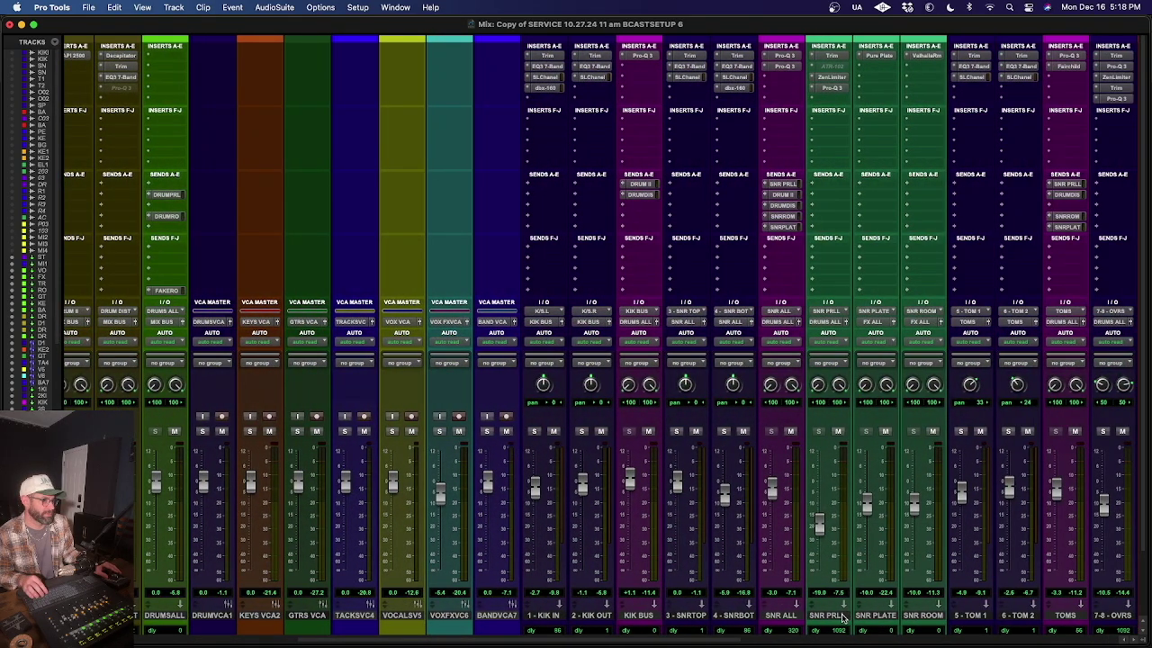
{"action": "left_click", "coordinate": [874, 615]}
{"action": "left_click", "coordinate": [919, 615], "text": "shift"}
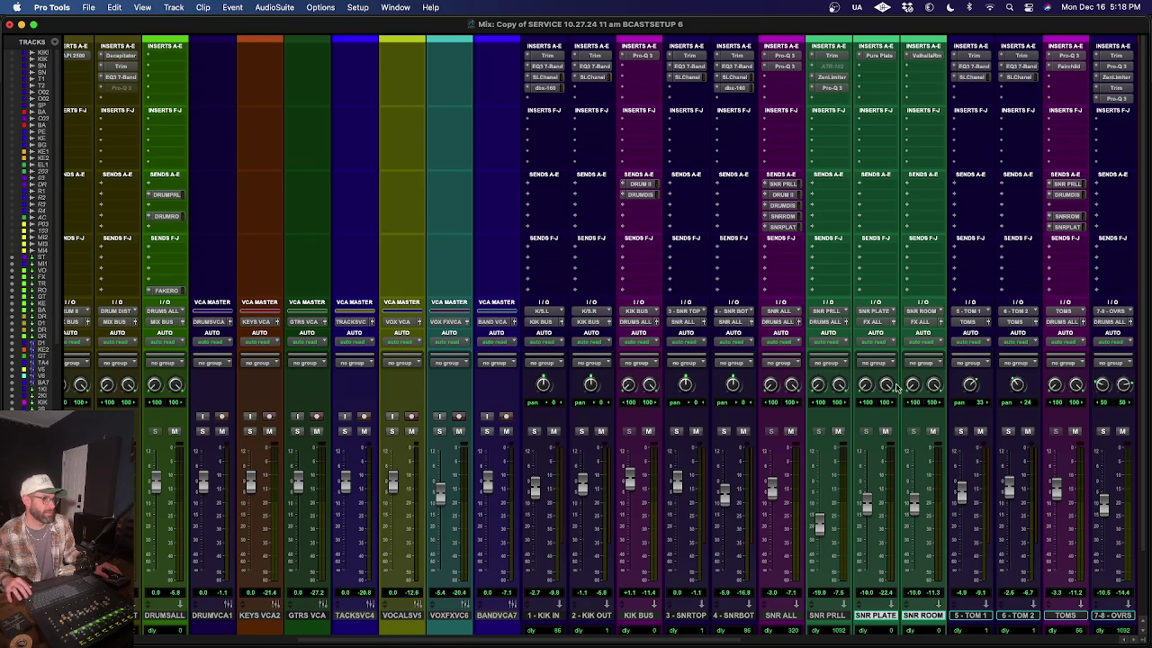
{"action": "scroll", "coordinate": [894, 373], "scroll_direction": "right", "scroll_amount": 10}
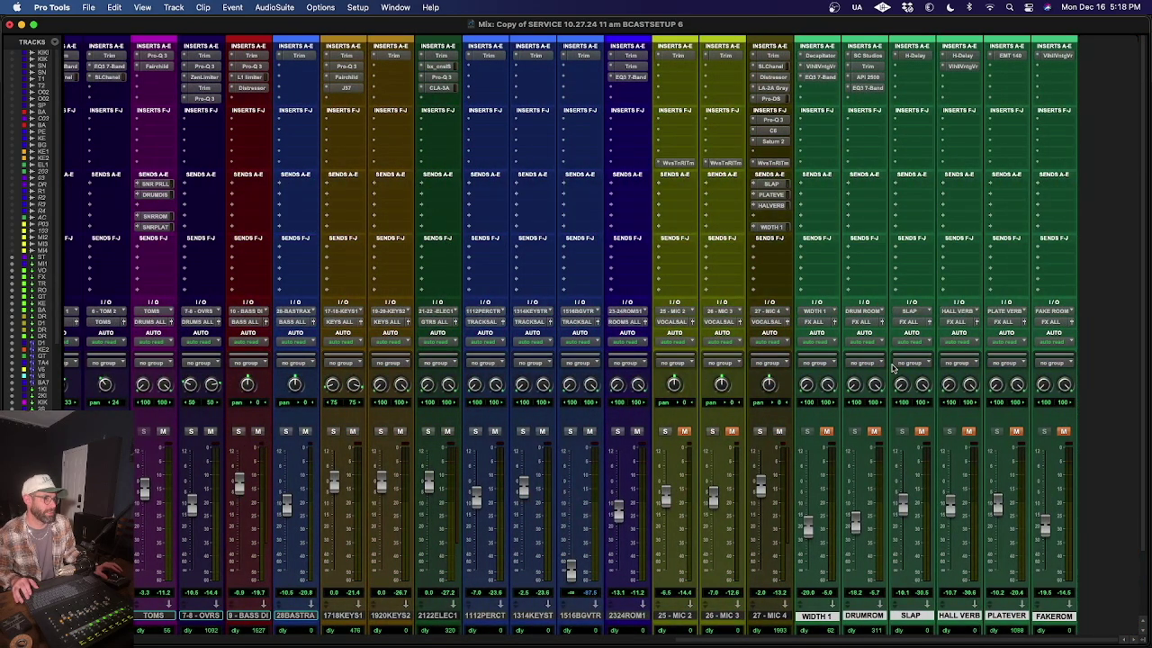
{"action": "scroll", "coordinate": [893, 367], "scroll_direction": "left", "scroll_amount": 10}
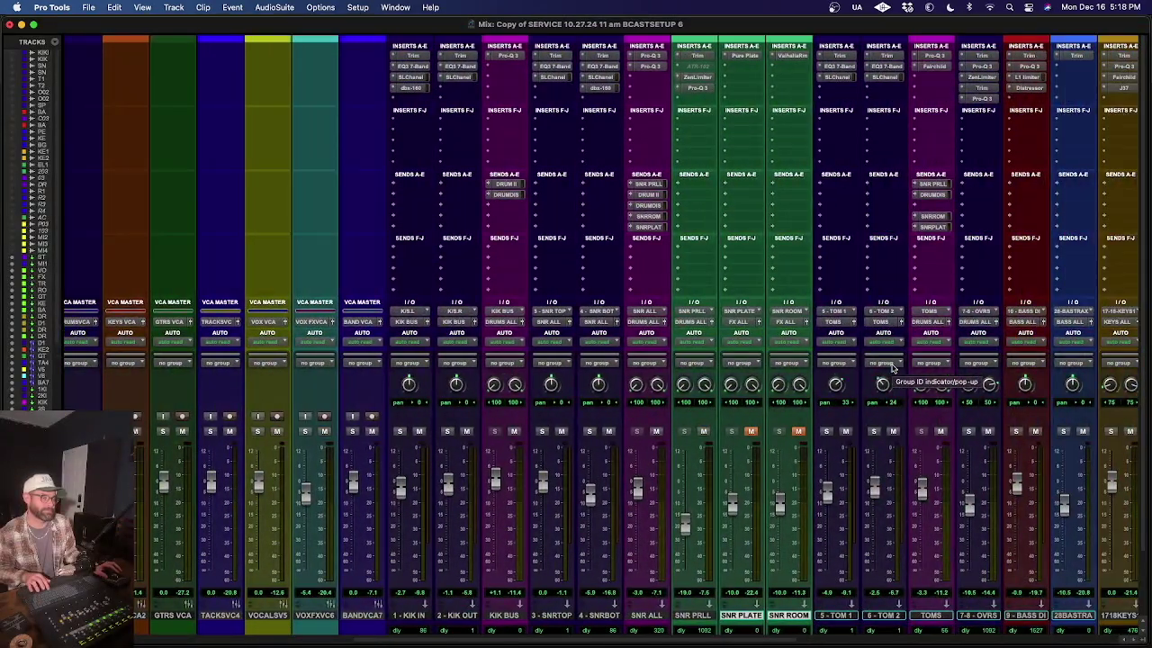
Step: Compare the mix with all the effects returns muted and unmuted together during playback, leaving them unmuted
{"action": "key", "text": "space"}
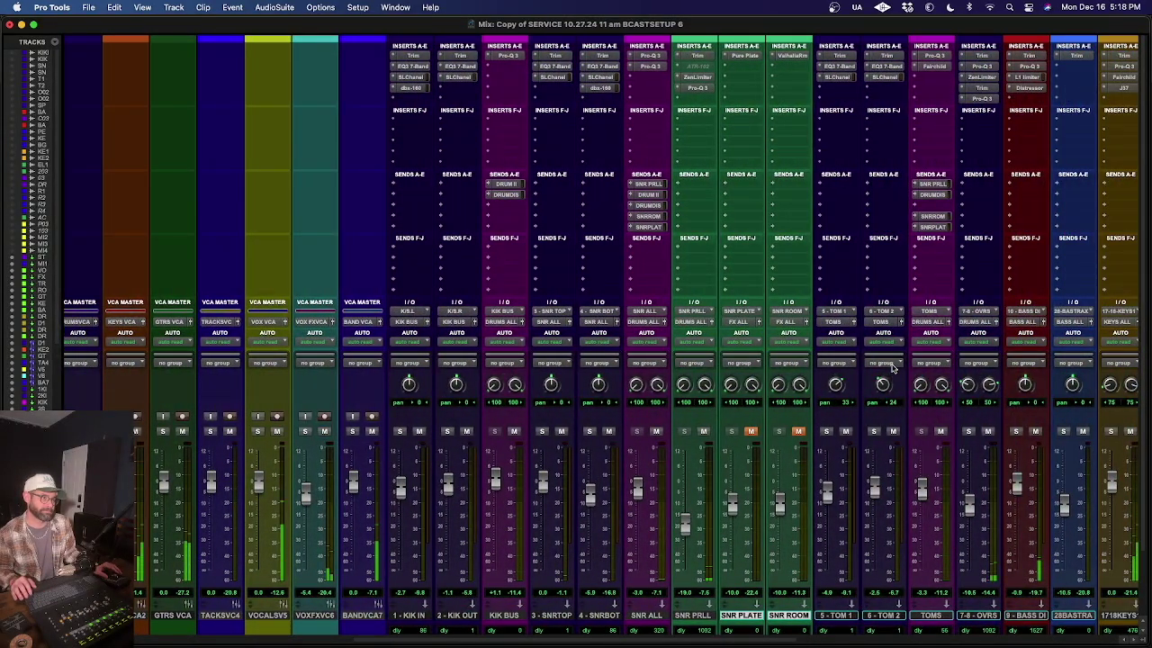
{"action": "left_click", "coordinate": [752, 431]}
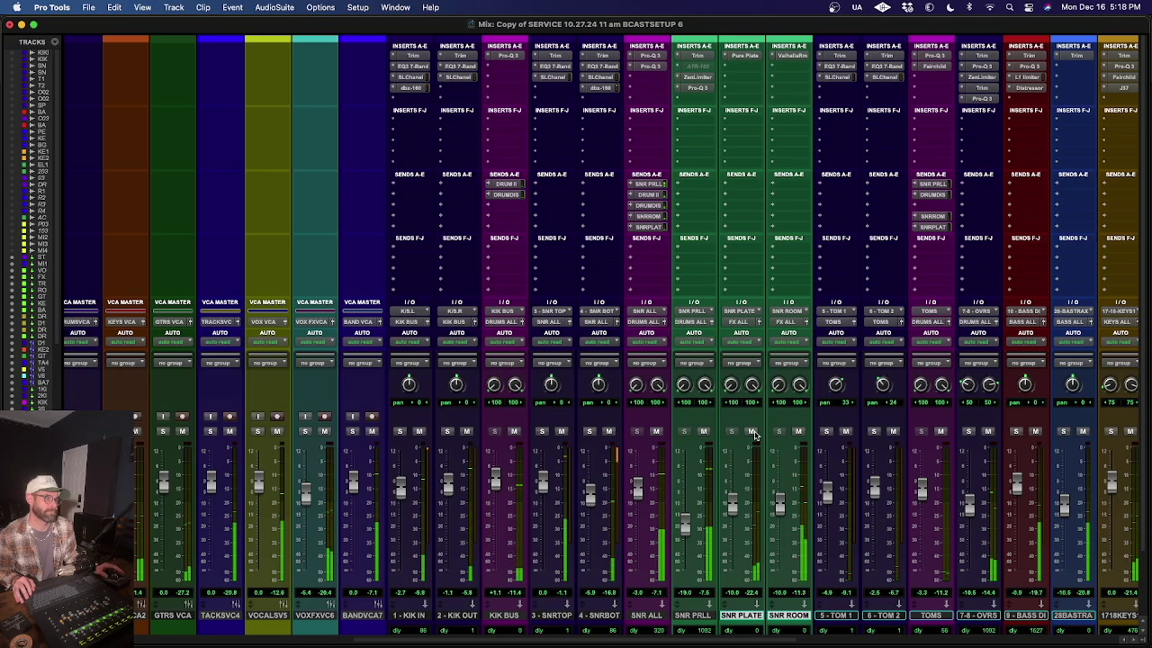
{"action": "left_click", "coordinate": [752, 432]}
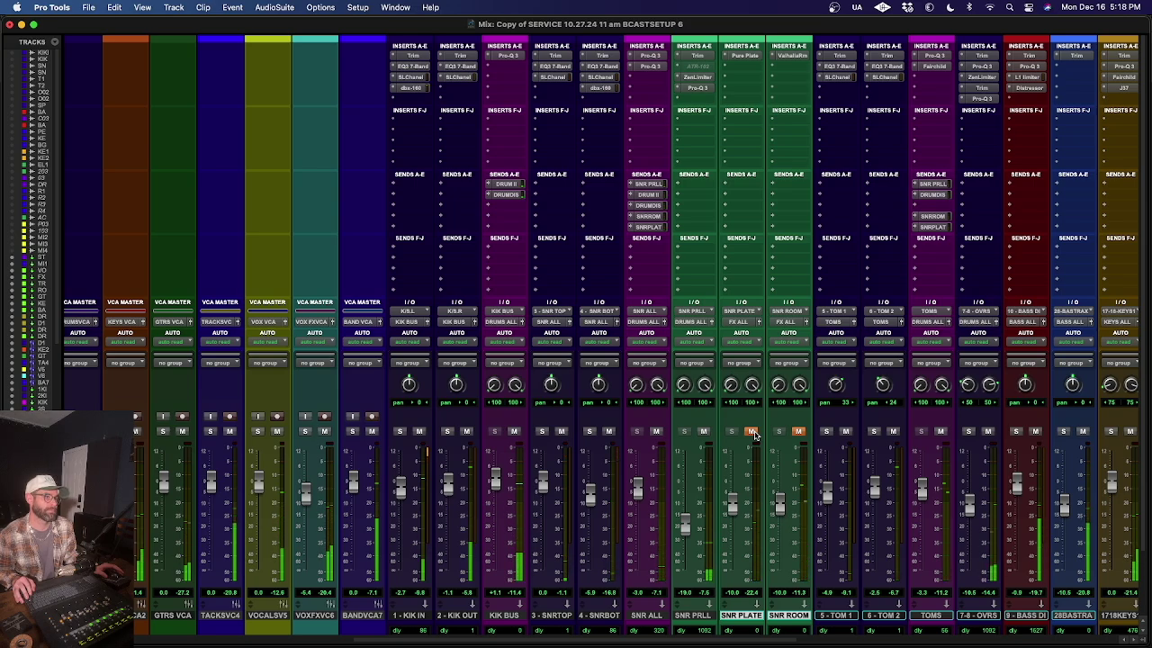
{"action": "left_click", "coordinate": [753, 432]}
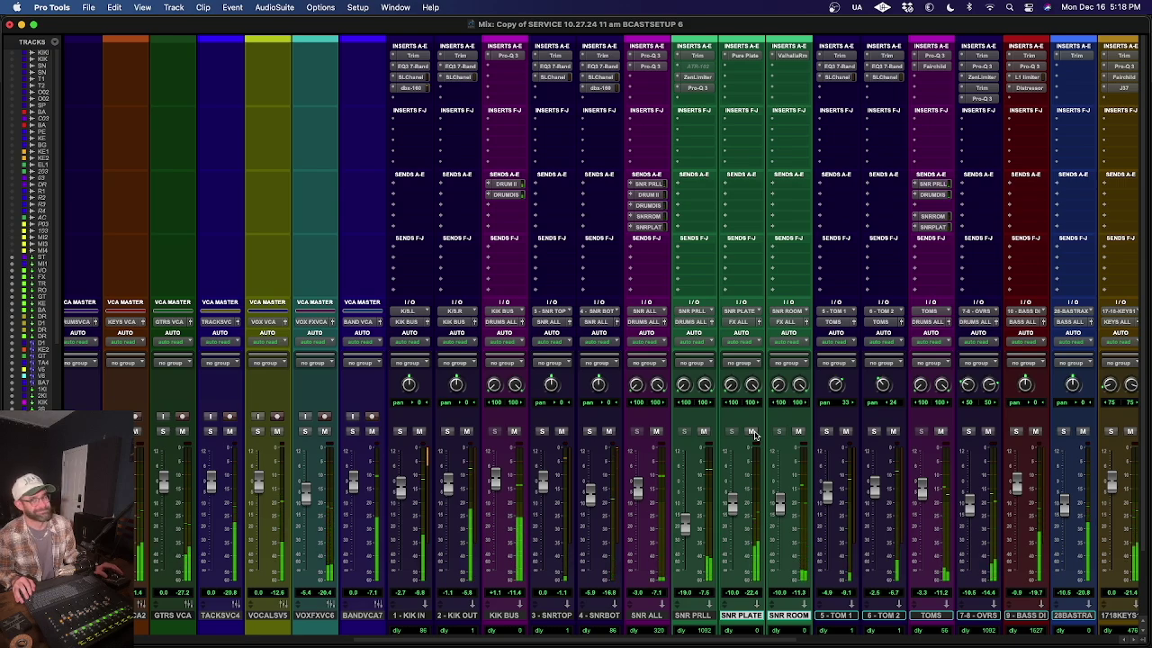
{"action": "left_click", "coordinate": [752, 432]}
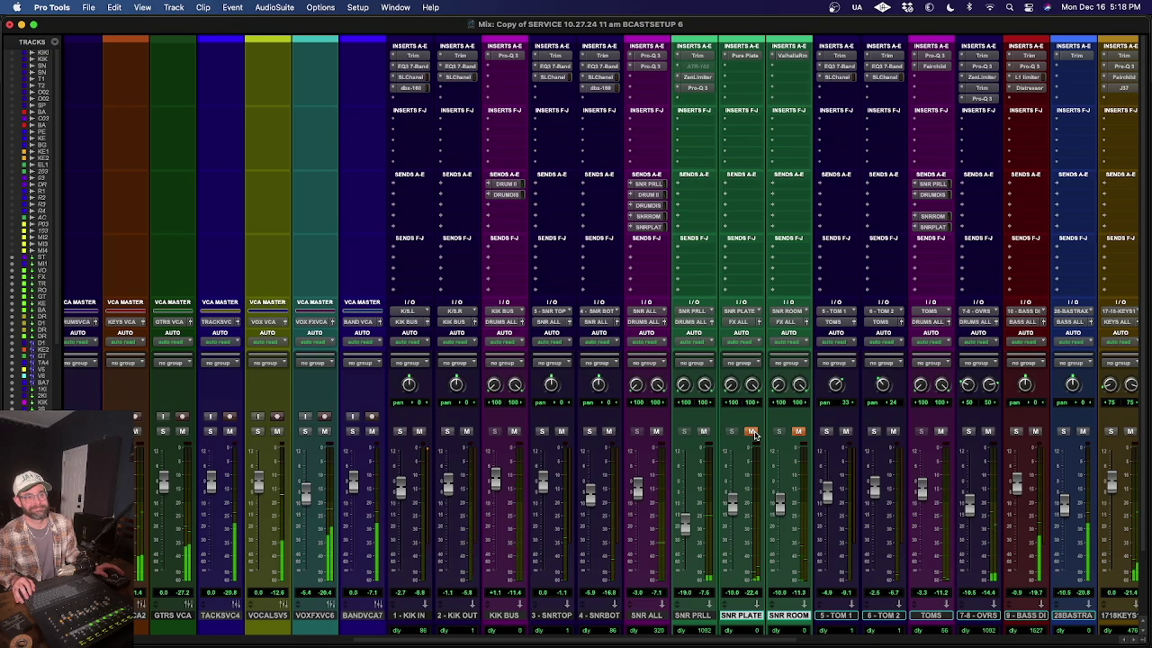
{"action": "left_click", "coordinate": [753, 431]}
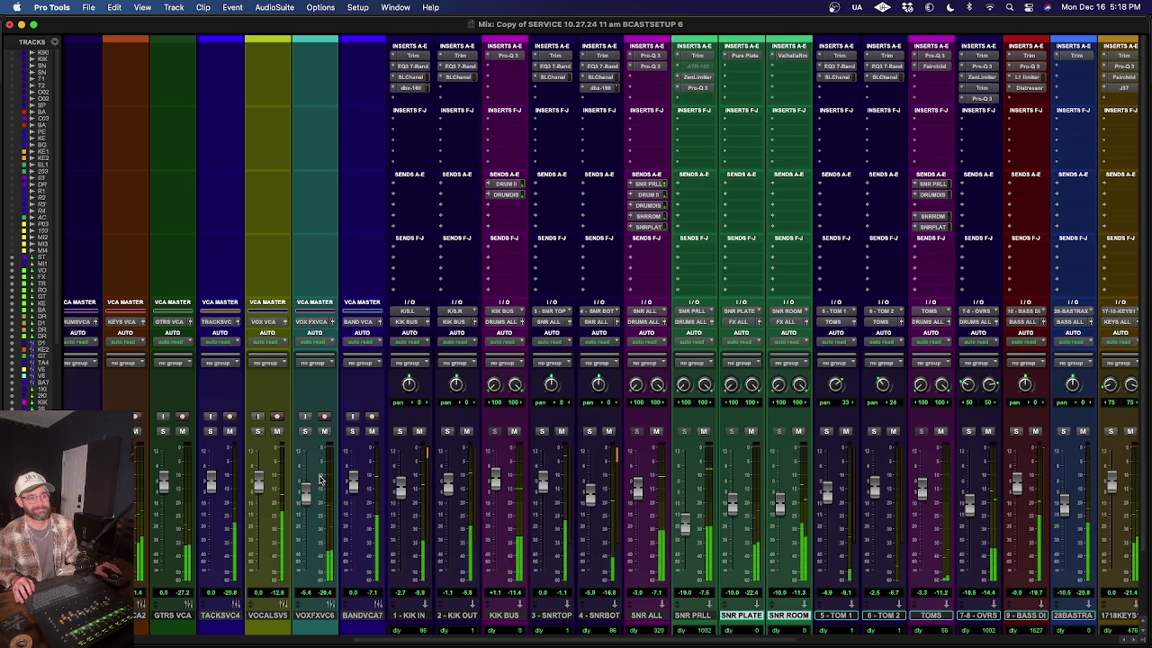
{"action": "left_click", "coordinate": [753, 433]}
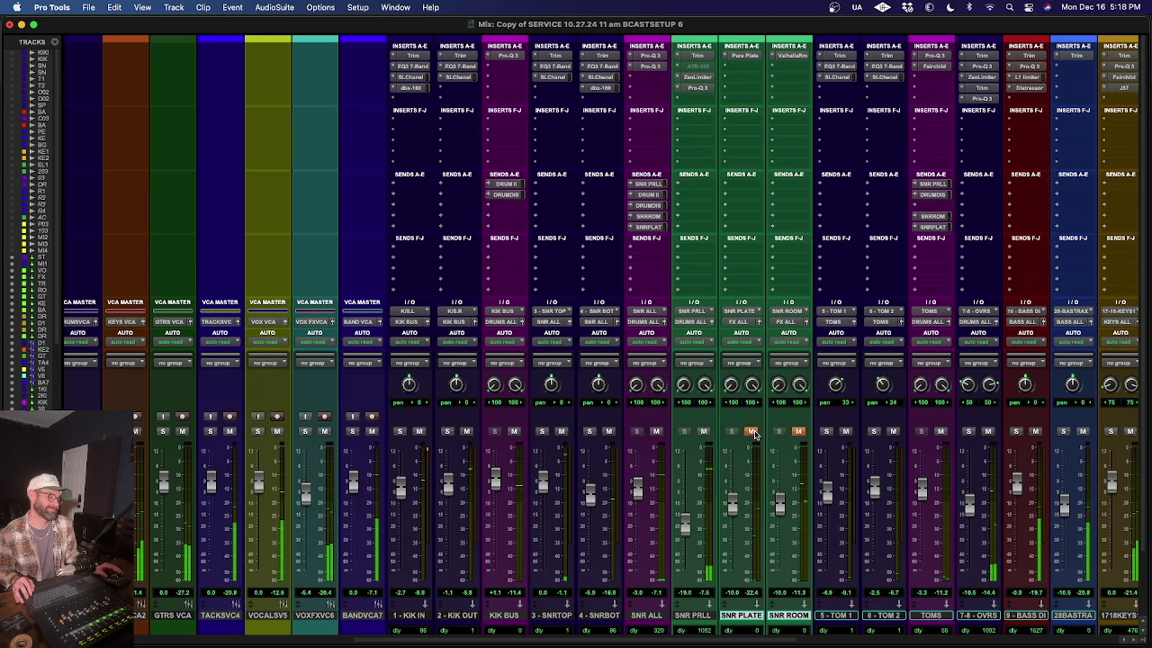
{"action": "left_click", "coordinate": [752, 432], "text": "alt"}
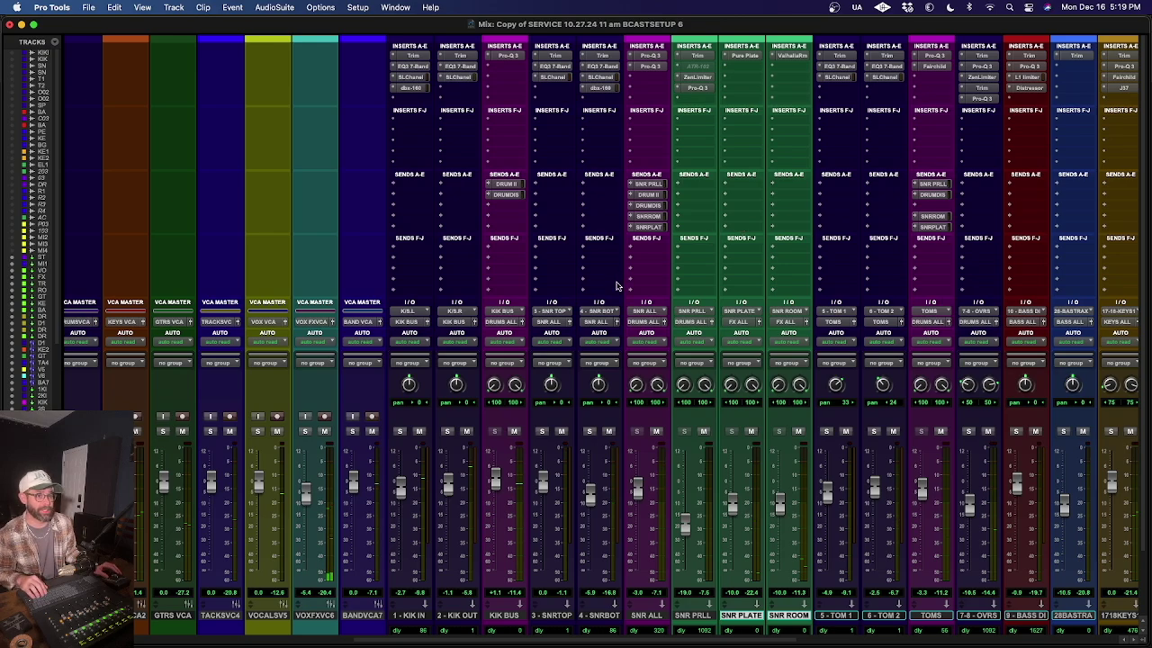
Step: Lower the VOX FX VCA fader to about -10.2 dB, start playback, and raise it to about -3.6 dB
{"action": "scroll", "coordinate": [321, 596], "scroll_direction": "left", "scroll_amount": 2}
{"action": "left_click", "coordinate": [353, 615]}
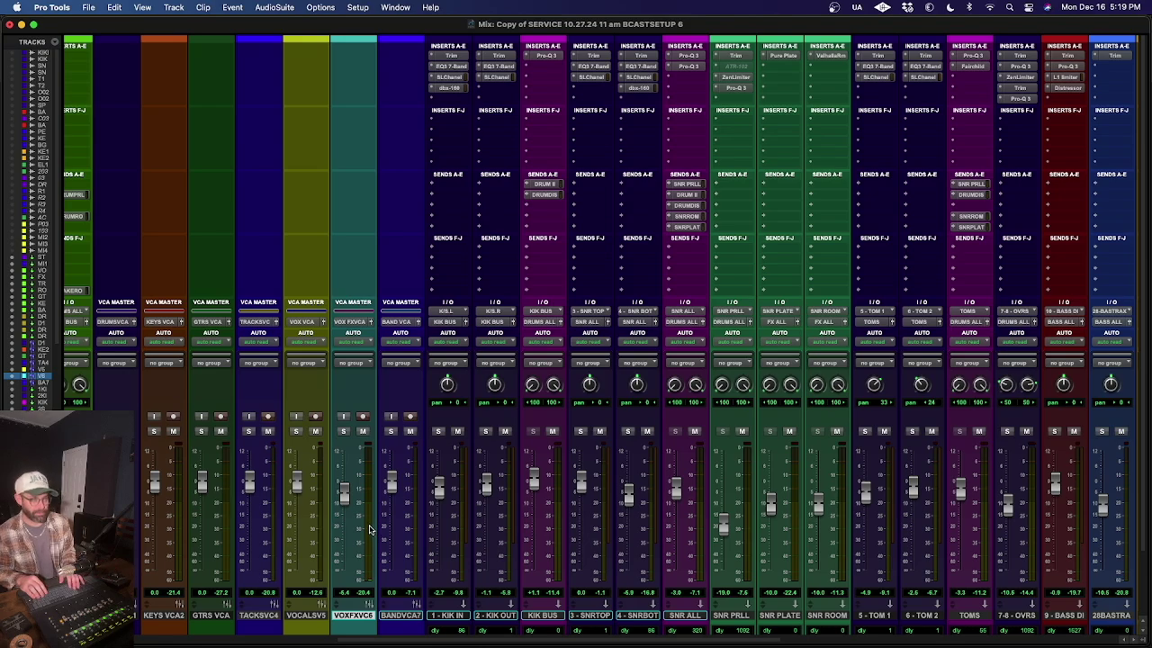
{"action": "key", "text": "super+equal"}
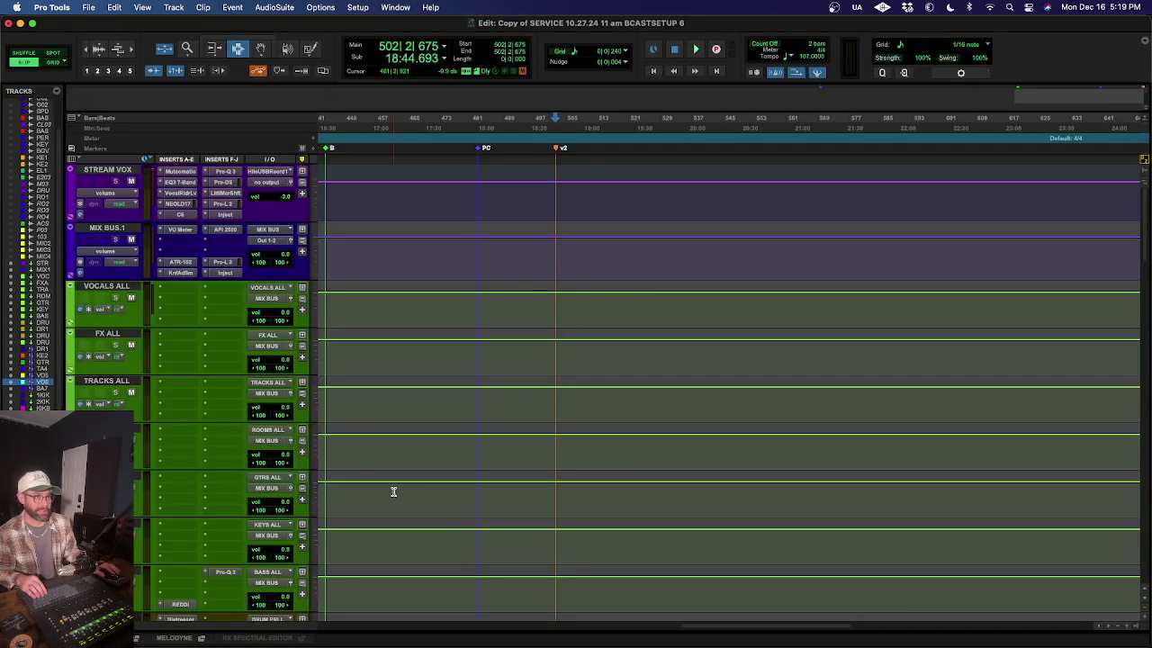
{"action": "key", "text": "super+equal"}
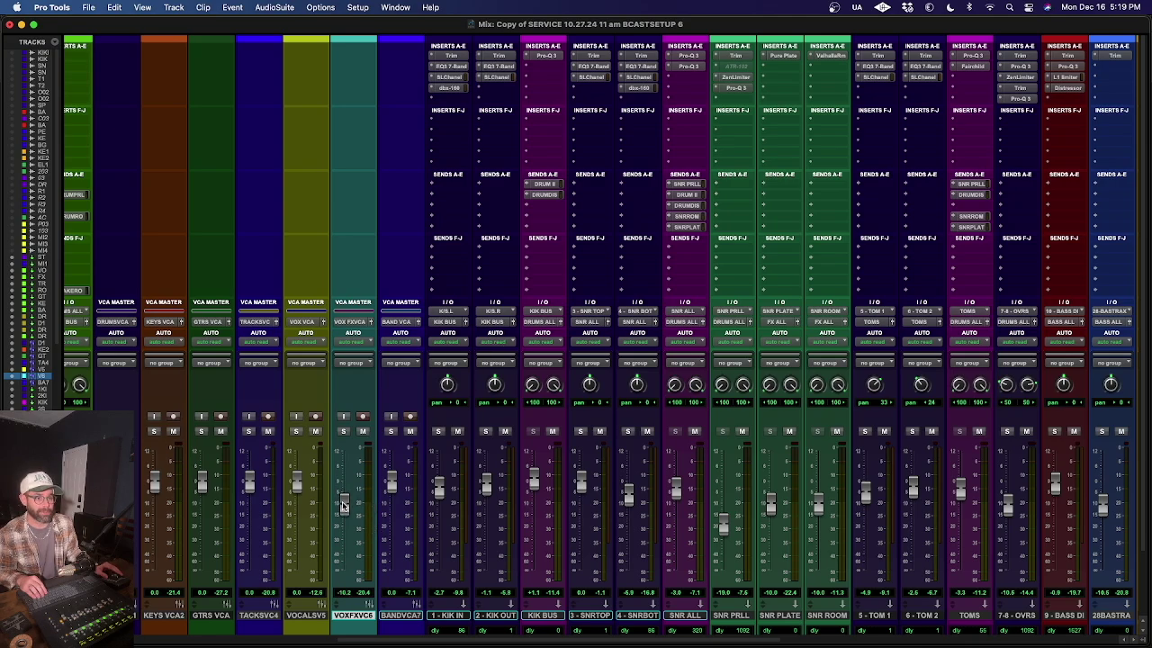
{"action": "key", "text": "space"}
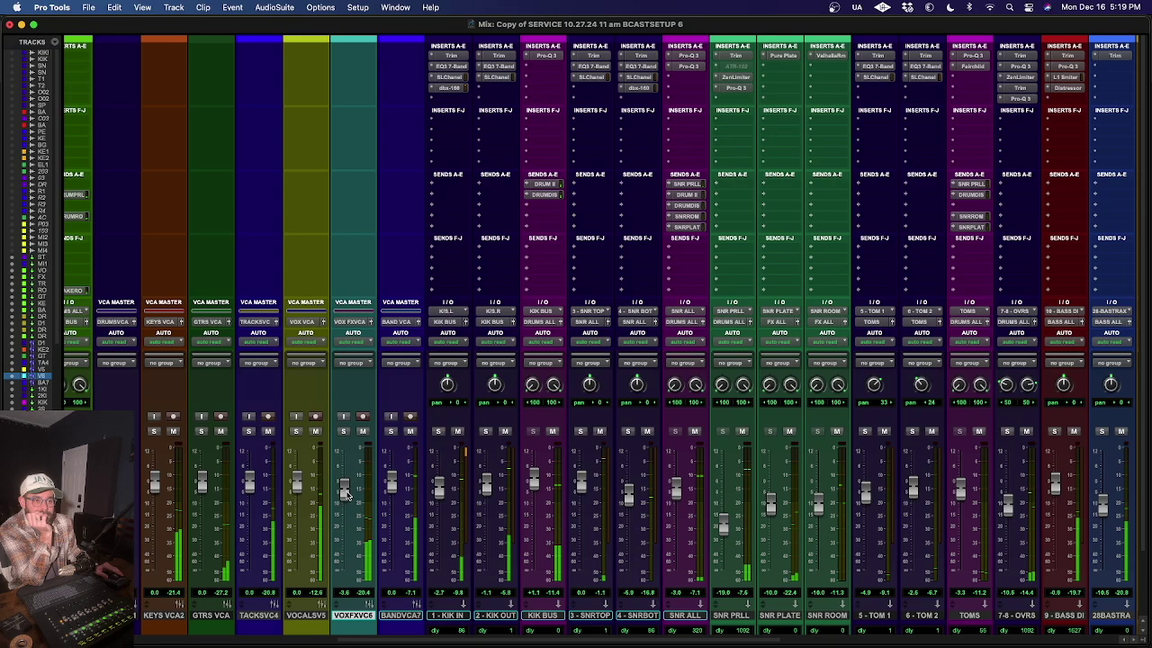
Step: Ride the VOX FX VCA fader between about -8.1 and -4.6 dB during playback, settling it at about -6.2 dB
{"action": "left_click_drag", "start_coordinate": [345, 492], "coordinate": [346, 504]}
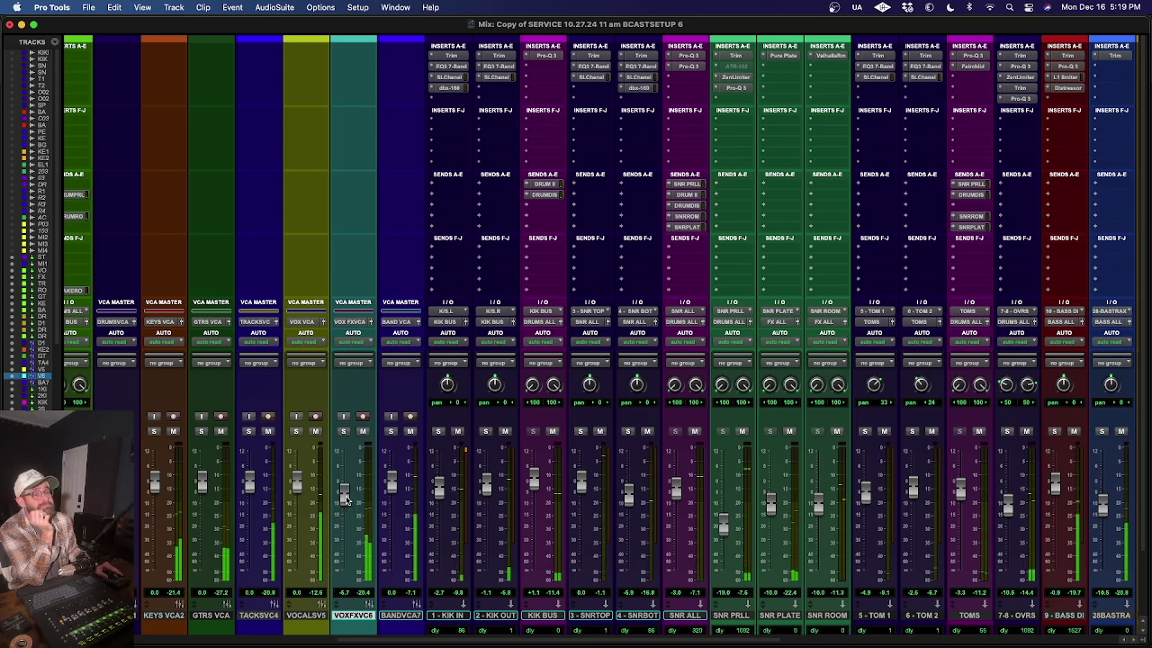
{"action": "left_click_drag", "start_coordinate": [344, 501], "coordinate": [345, 499]}
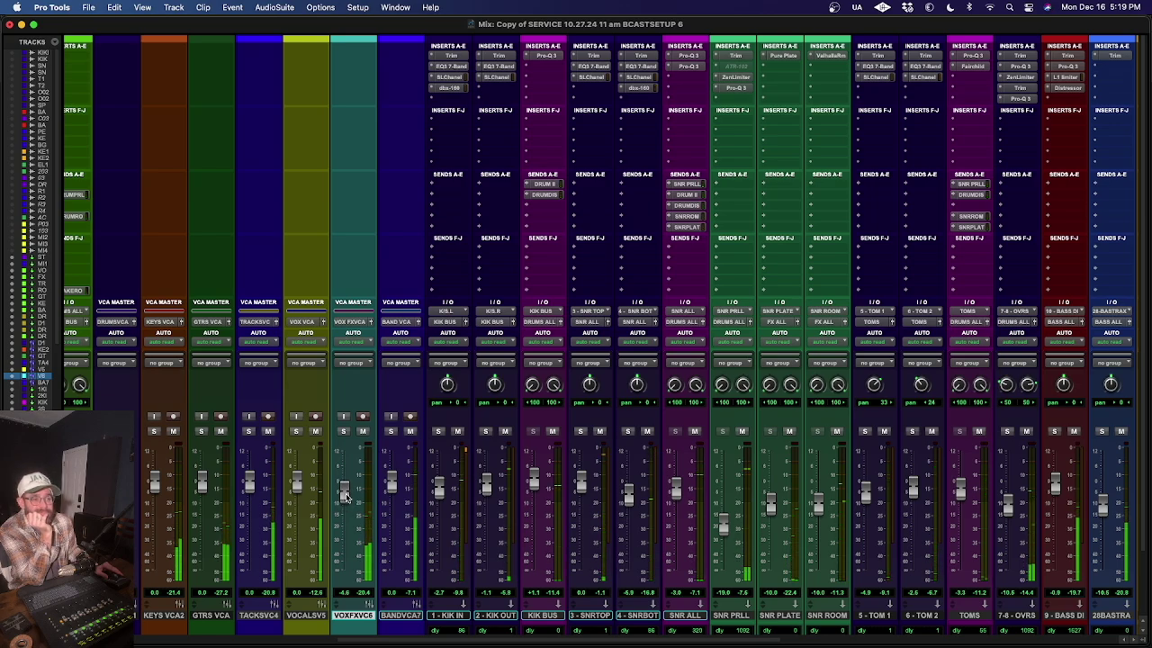
{"action": "left_click_drag", "start_coordinate": [347, 494], "coordinate": [345, 504]}
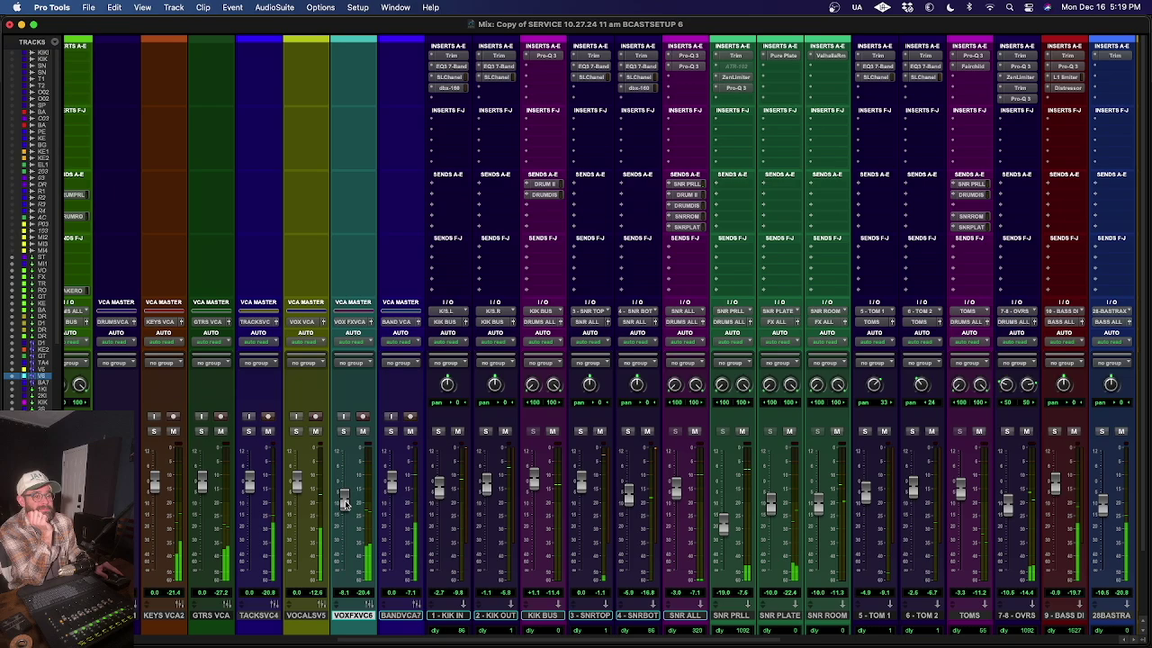
{"action": "left_click_drag", "start_coordinate": [344, 499], "coordinate": [344, 500]}
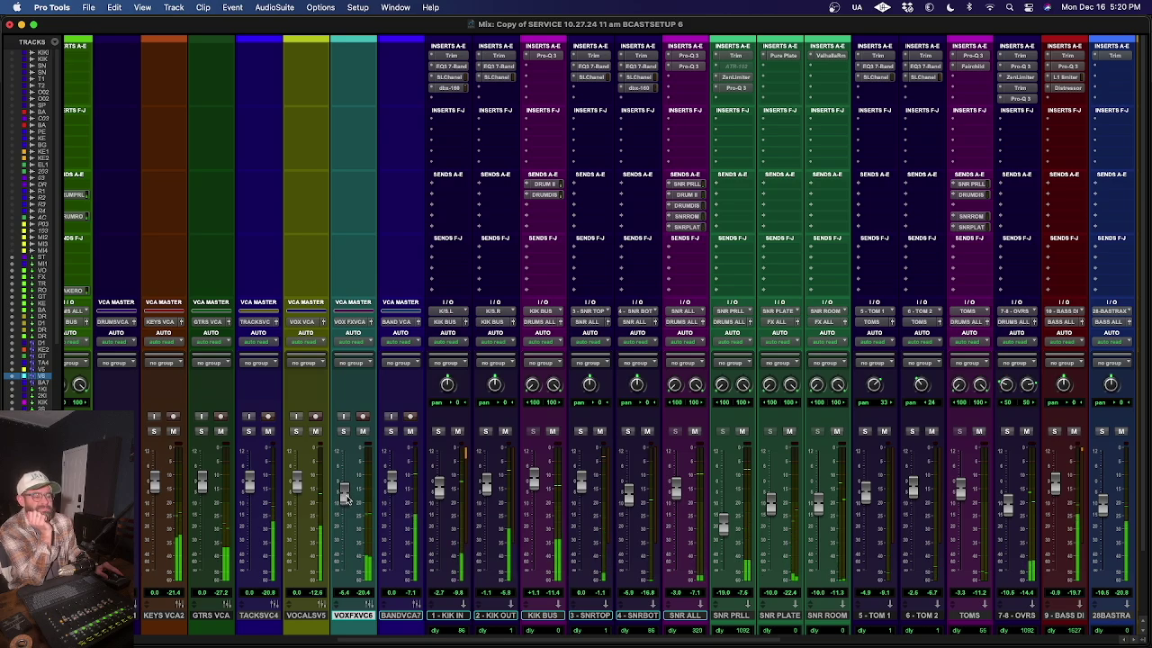
{"action": "left_click_drag", "start_coordinate": [345, 498], "coordinate": [347, 494]}
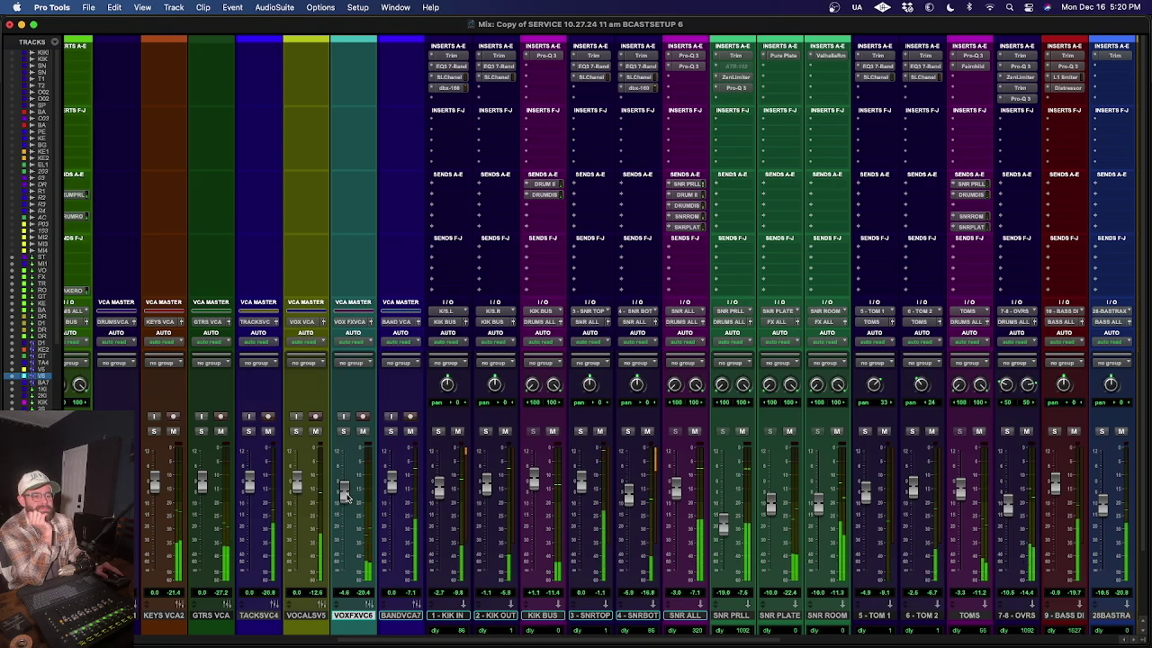
{"action": "left_click_drag", "start_coordinate": [347, 495], "coordinate": [347, 504]}
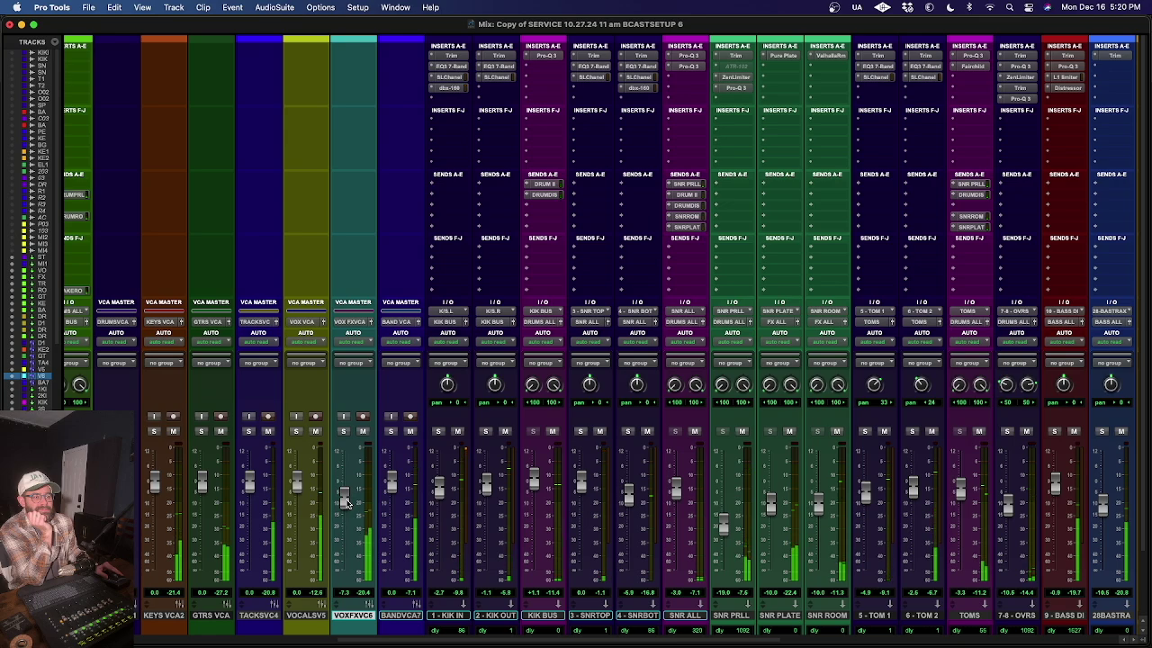
{"action": "left_click_drag", "start_coordinate": [345, 504], "coordinate": [345, 497]}
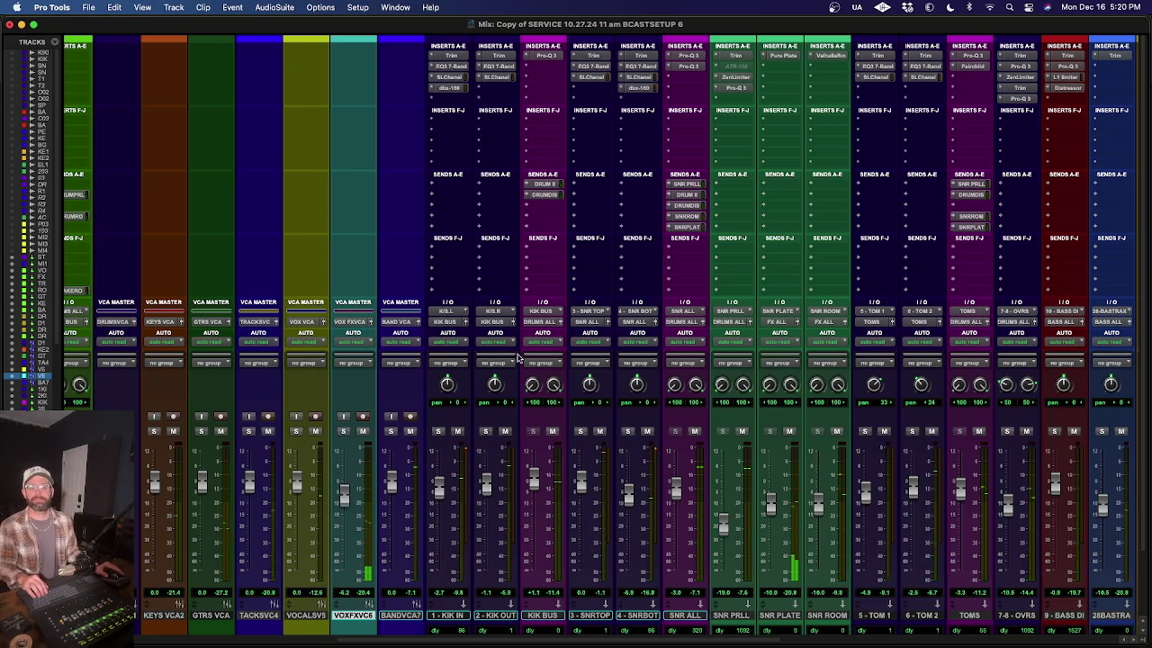
{"action": "scroll", "coordinate": [426, 369], "scroll_direction": "right", "scroll_amount": 15}
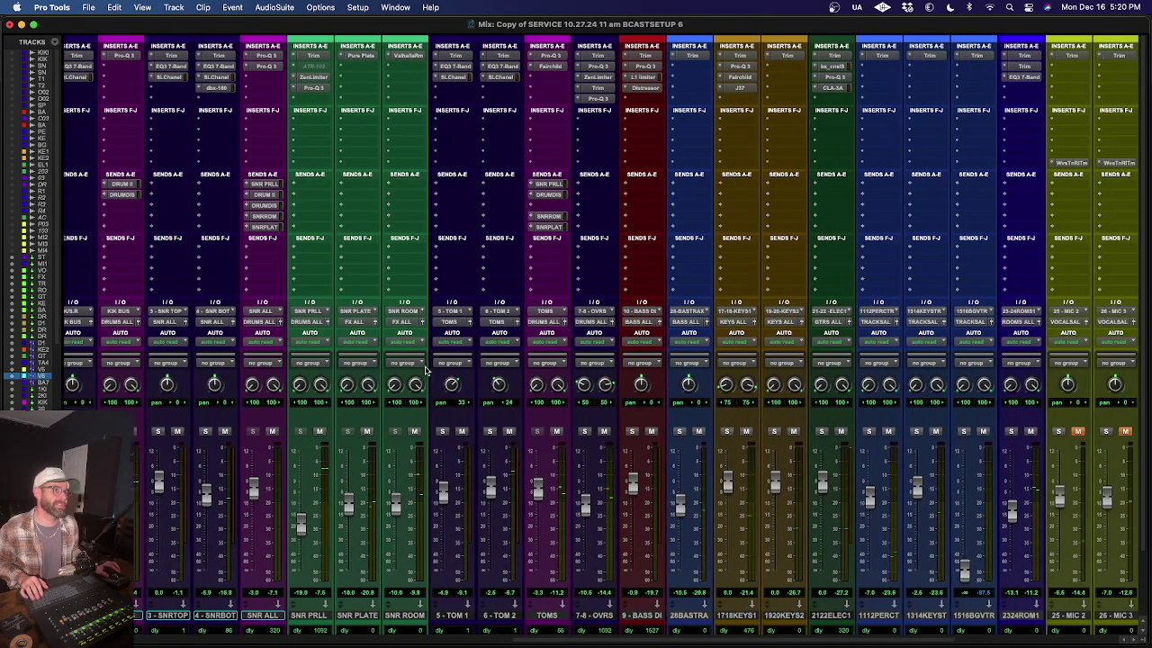
{"action": "scroll", "coordinate": [426, 369], "scroll_direction": "right", "scroll_amount": 5}
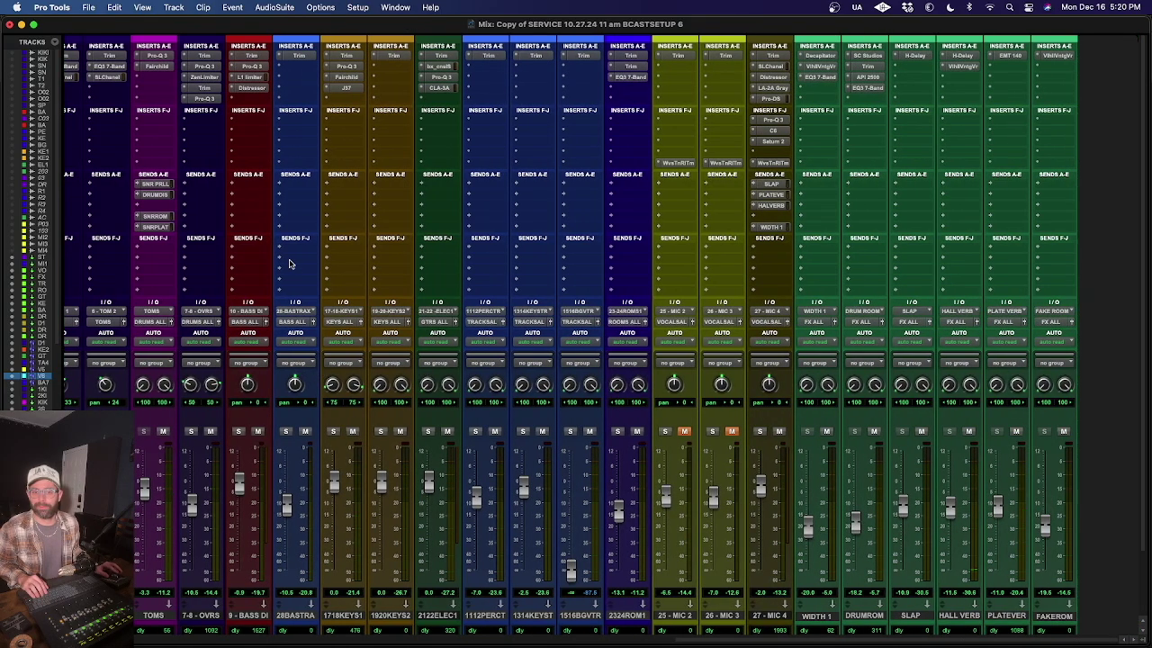